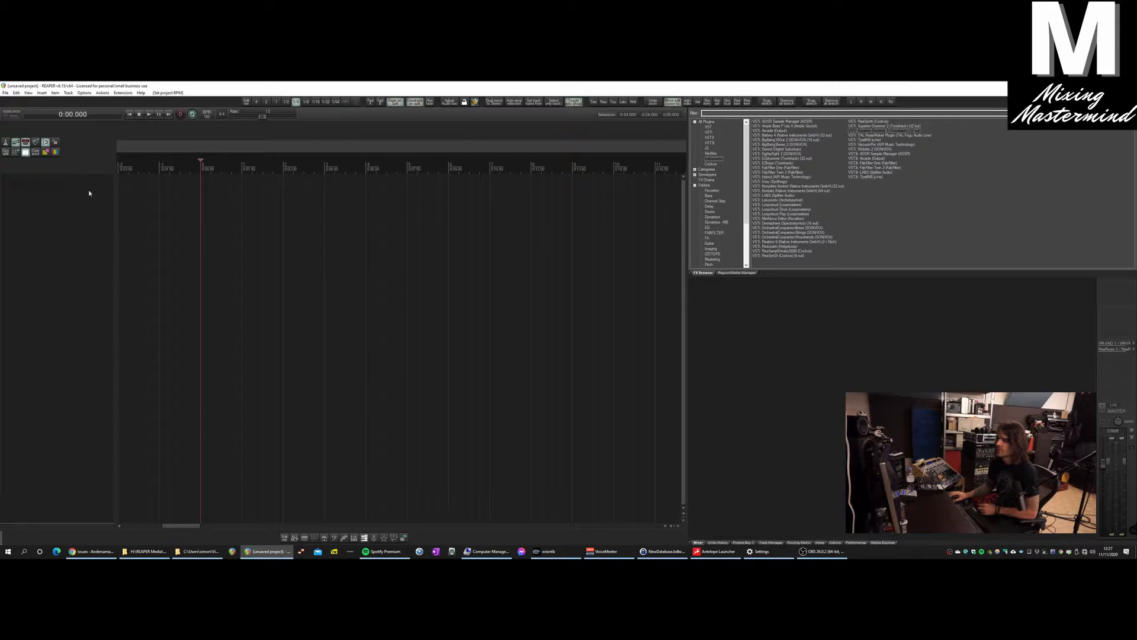
# Step: Add the 32-output Superior Drummer 3 instrument on a new track and decline building extra output tracks
pyautogui.rightClick(68, 198)
pyautogui.click(835, 213)
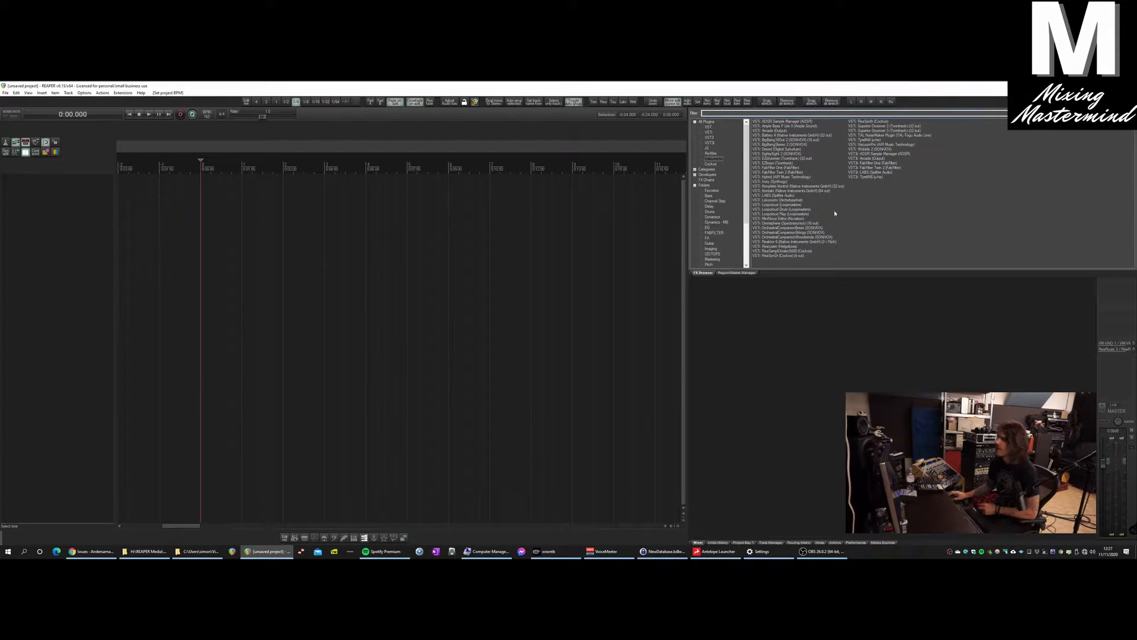
pyautogui.moveTo(879, 131); pyautogui.dragTo(593, 211)
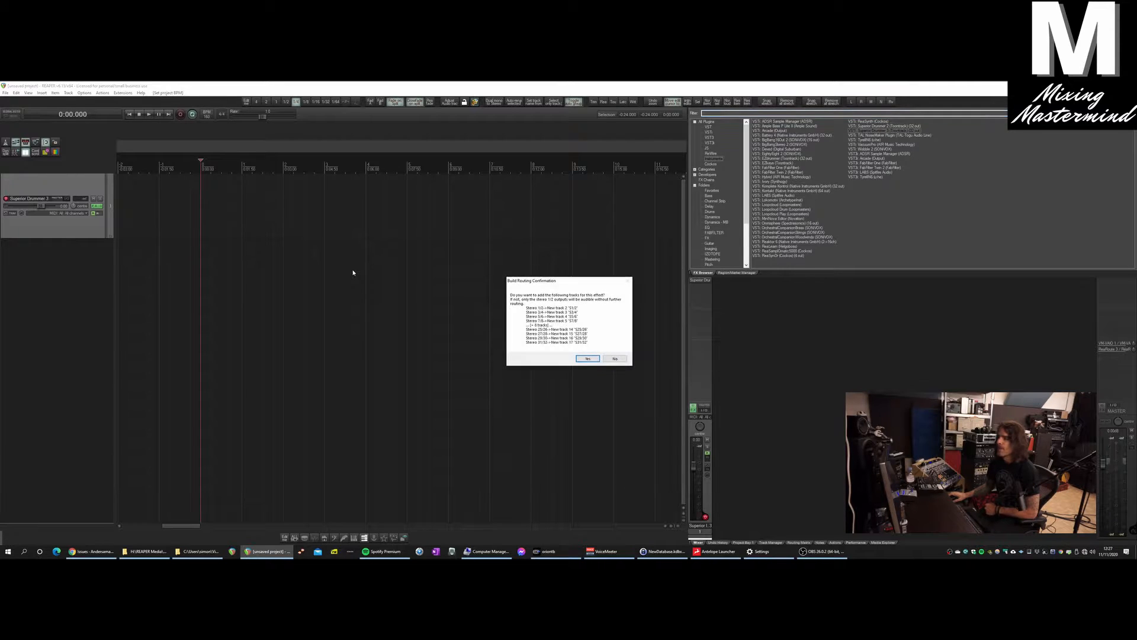
pyautogui.click(615, 359)
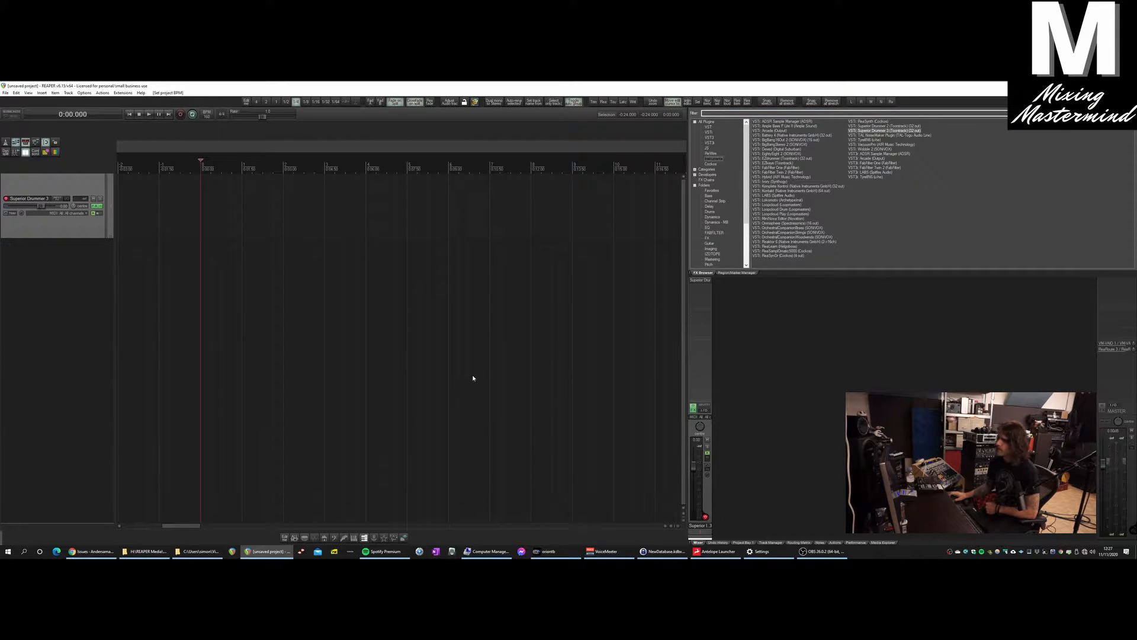
# Step: Load the Metal Machine EZX library in Superior Drummer 3 and open the Tracker
pyautogui.moveTo(394, 110); pyautogui.dragTo(598, 106)
pyautogui.click(692, 136)
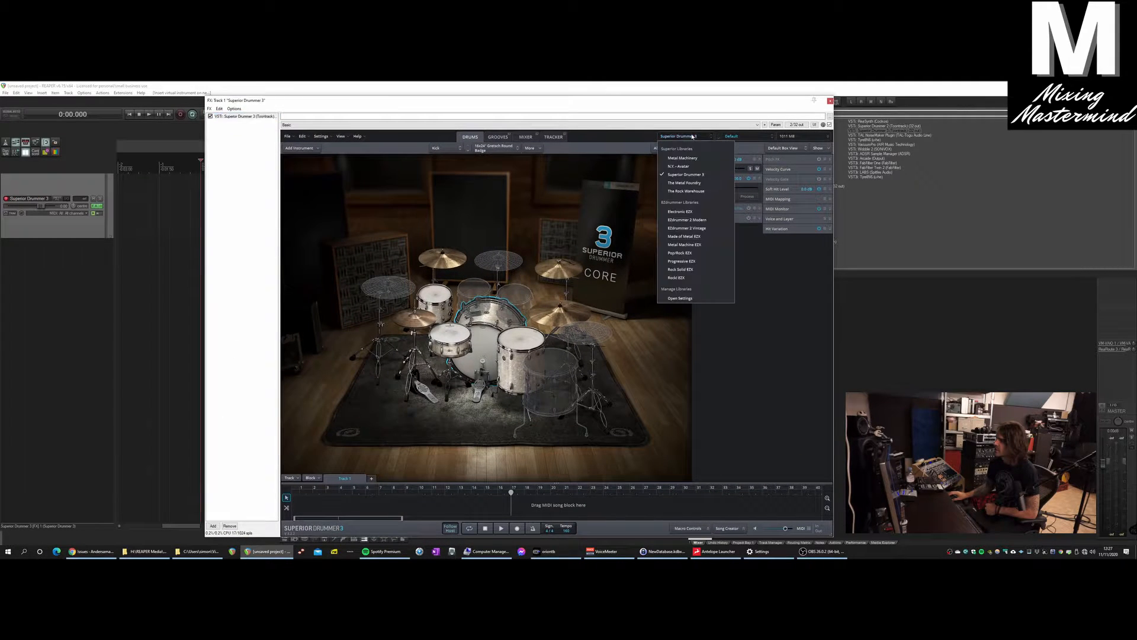
pyautogui.click(699, 246)
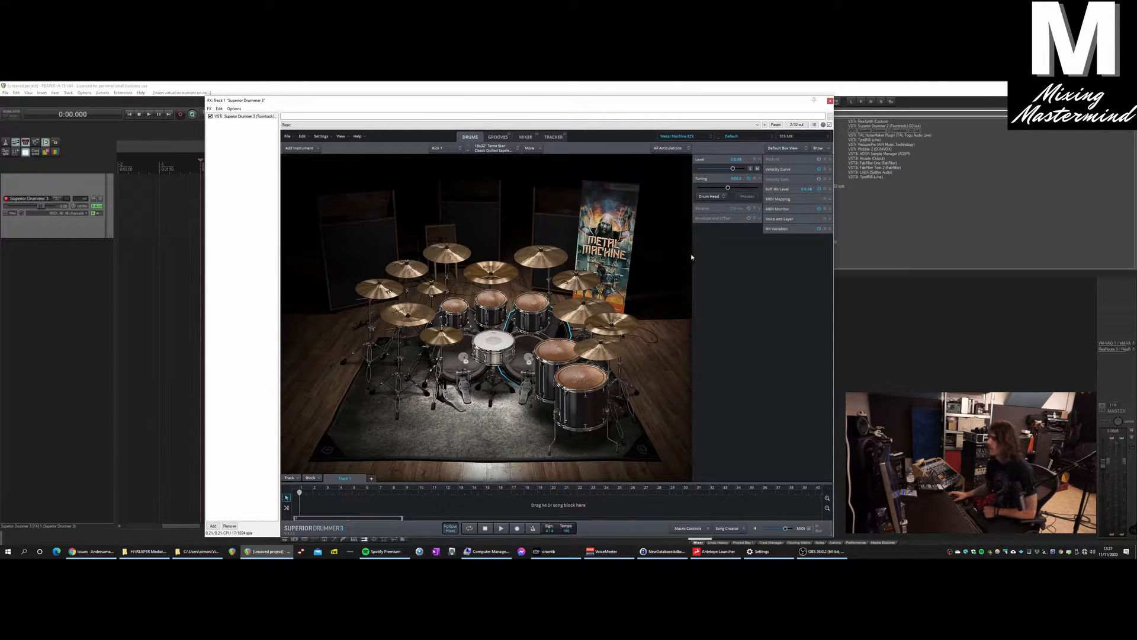
pyautogui.click(553, 137)
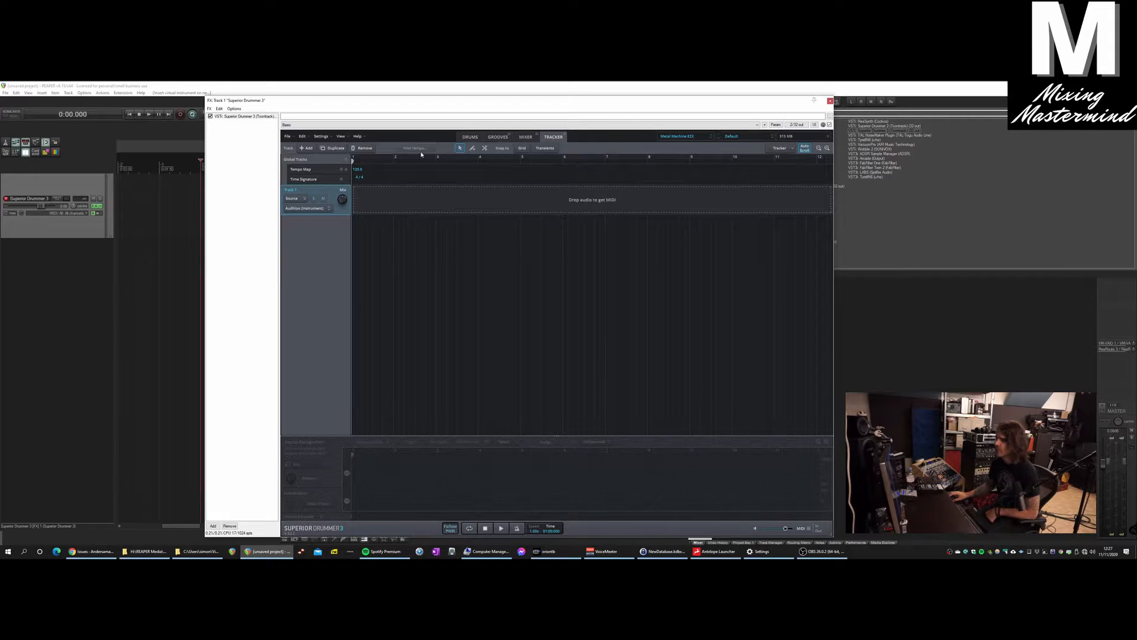
pyautogui.moveTo(380, 100); pyautogui.dragTo(329, 118)
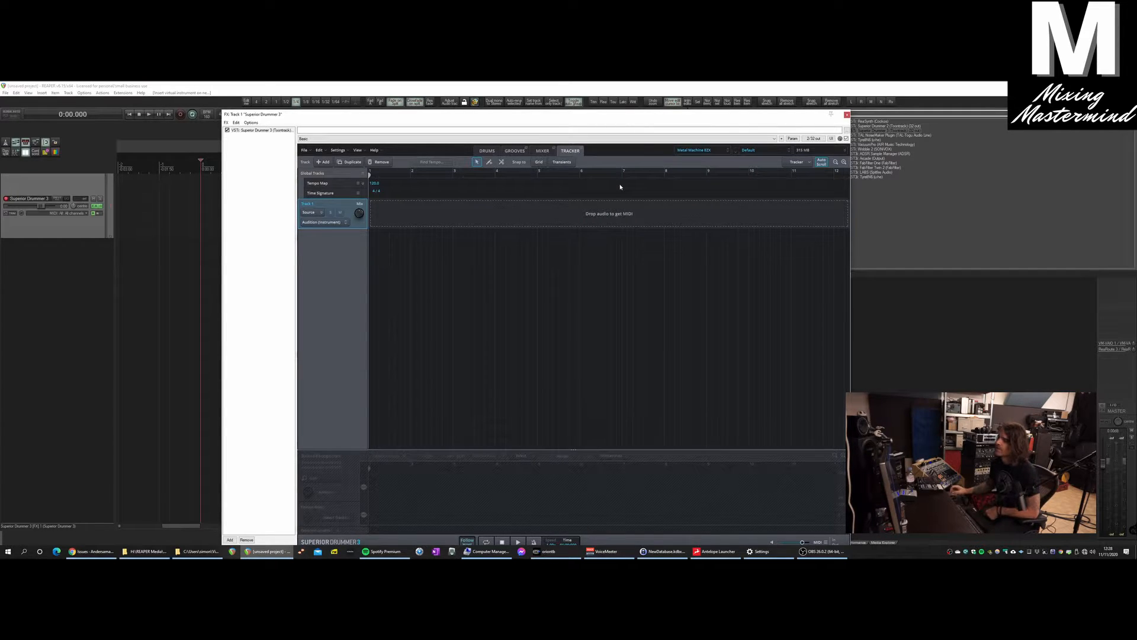
# Step: Expand the Tempo Map and try adding two rising tempo changes within the first few bars
pyautogui.click(363, 185)
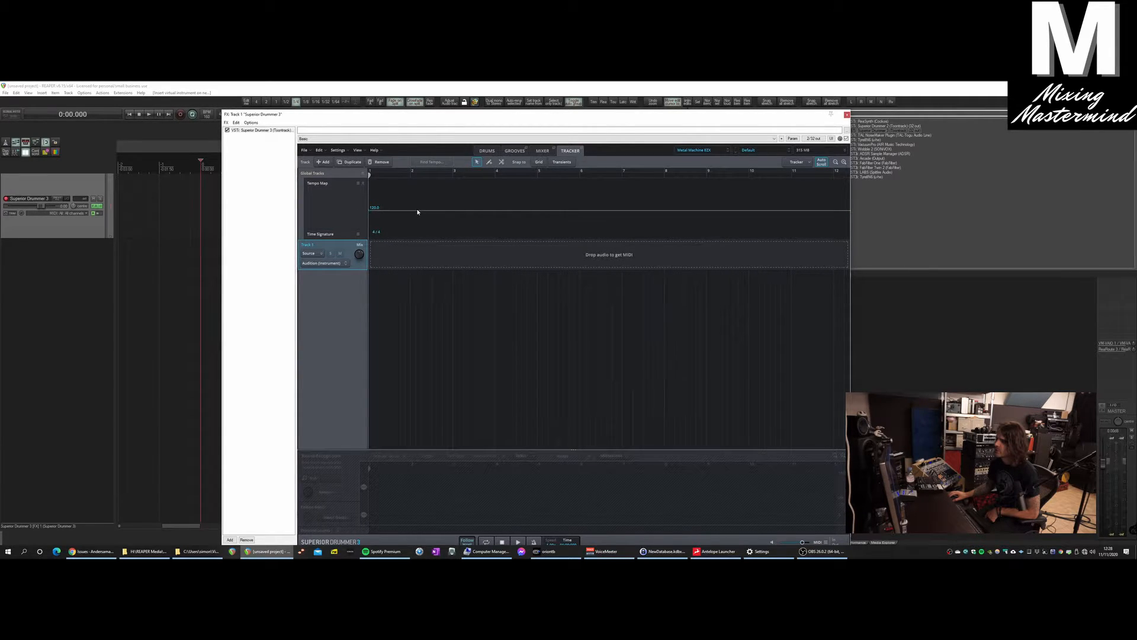
pyautogui.moveTo(418, 212)
pyautogui.mouseDown()
pyautogui.moveTo(477, 216)
pyautogui.moveTo(480, 183)
pyautogui.moveTo(477, 198)
pyautogui.mouseUp()
pyautogui.click(475, 202)
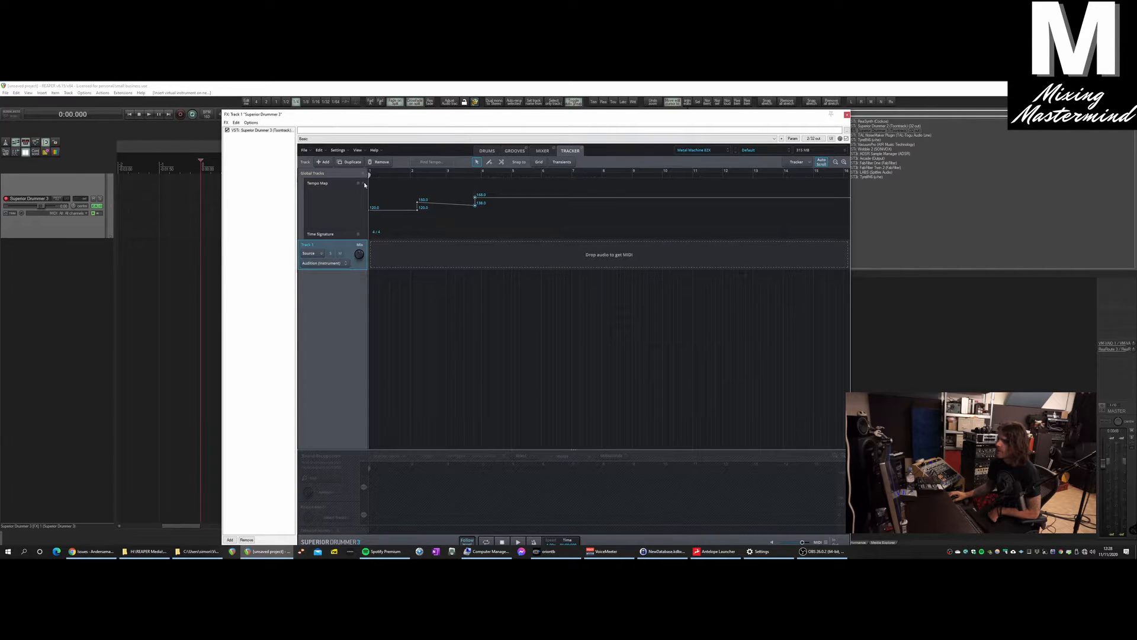
# Step: Undo the added tempo changes in the Tempo Map
pyautogui.click(321, 151)
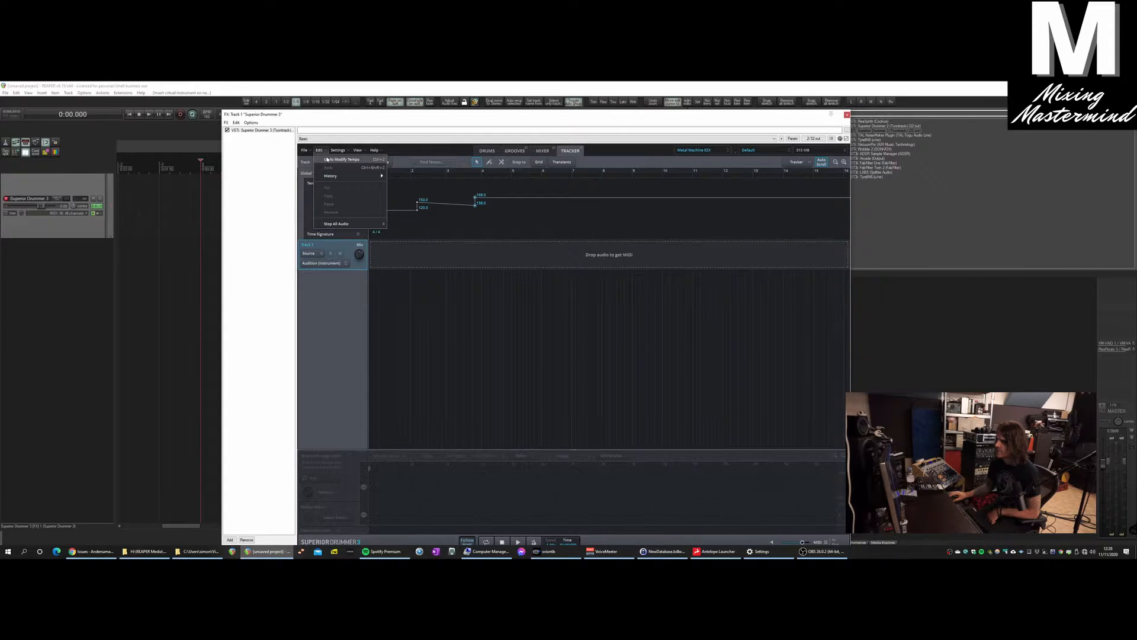
pyautogui.click(327, 160)
pyautogui.click(322, 151)
pyautogui.click(325, 160)
pyautogui.click(321, 152)
pyautogui.click(325, 160)
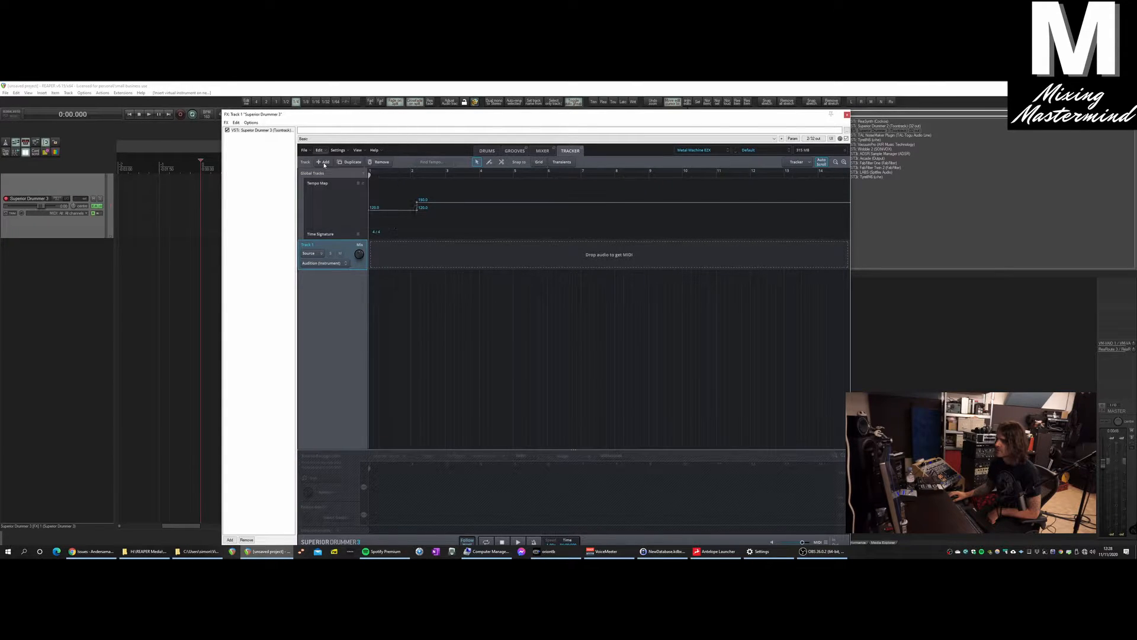
pyautogui.click(360, 184)
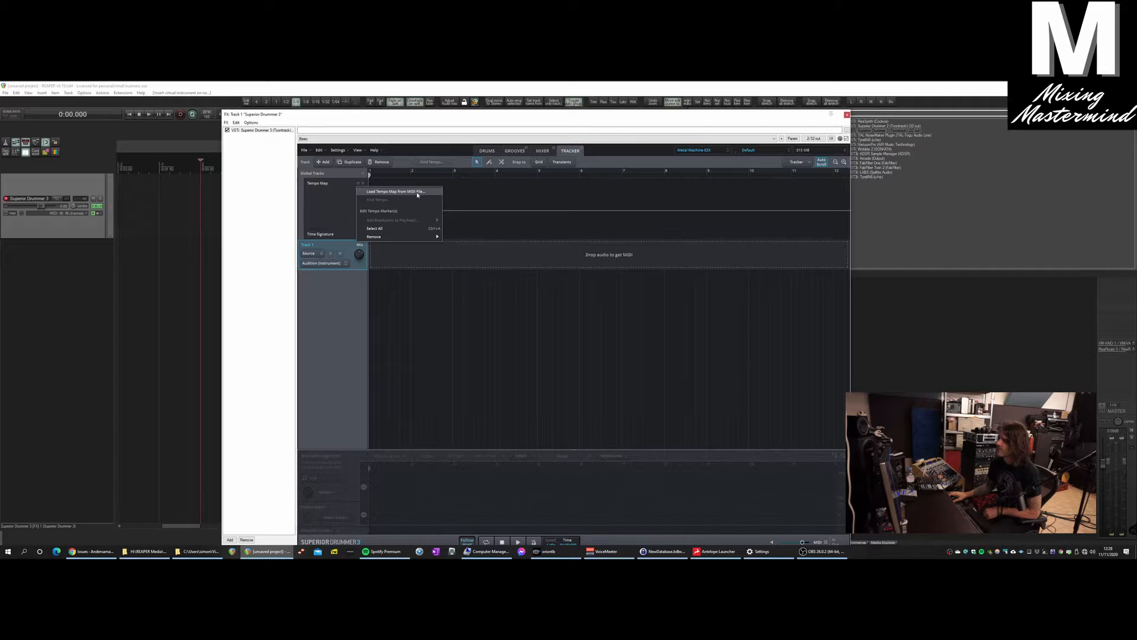
pyautogui.click(494, 196)
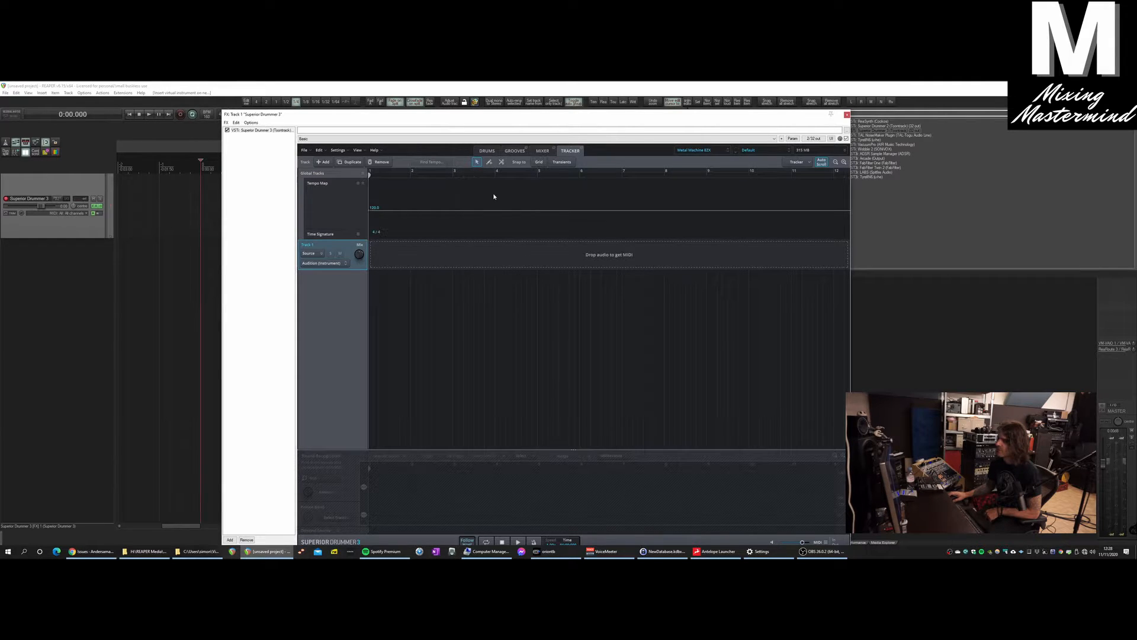
pyautogui.click(364, 173)
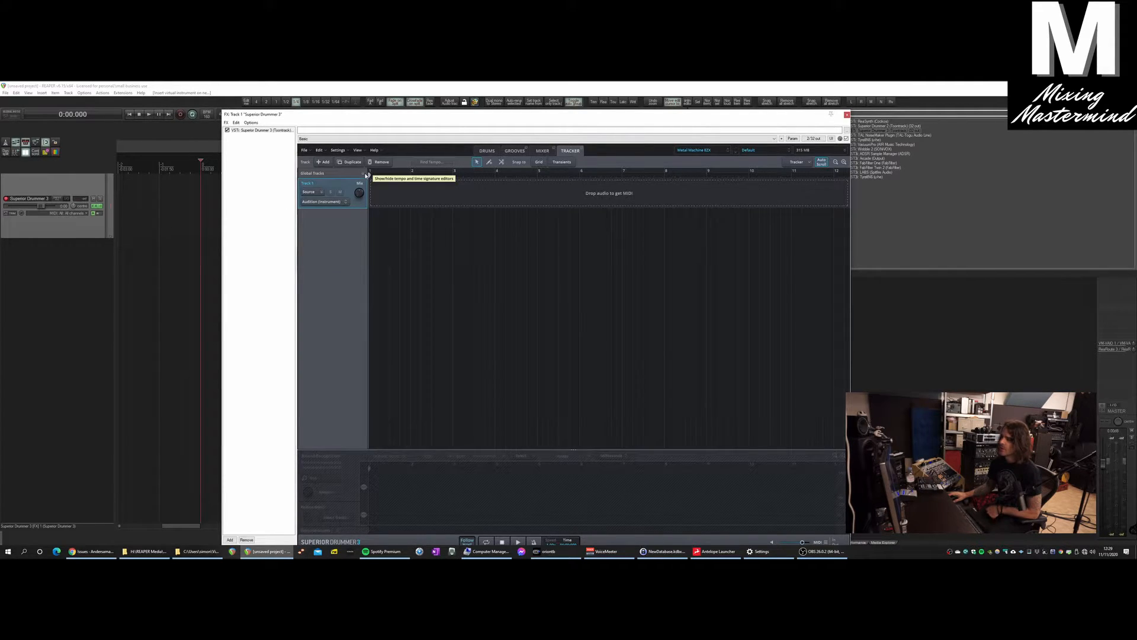
pyautogui.click(362, 174)
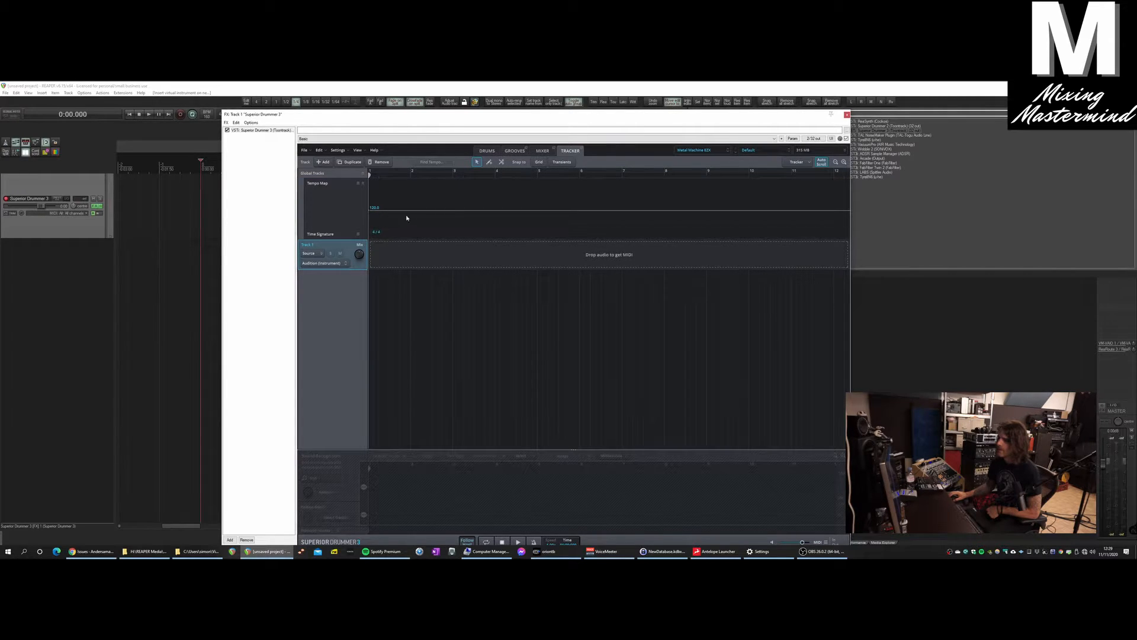
# Step: Set the song's starting tempo to 160 in the Tempo Map and collapse the map
pyautogui.doubleClick(376, 209)
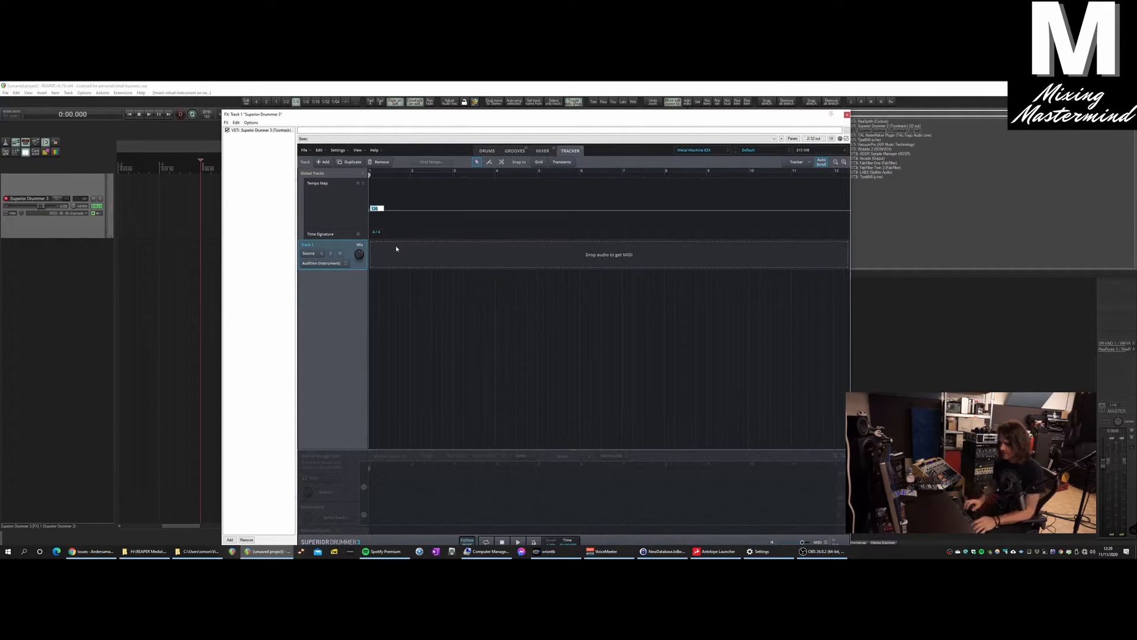
pyautogui.write('160')
pyautogui.press('Return')
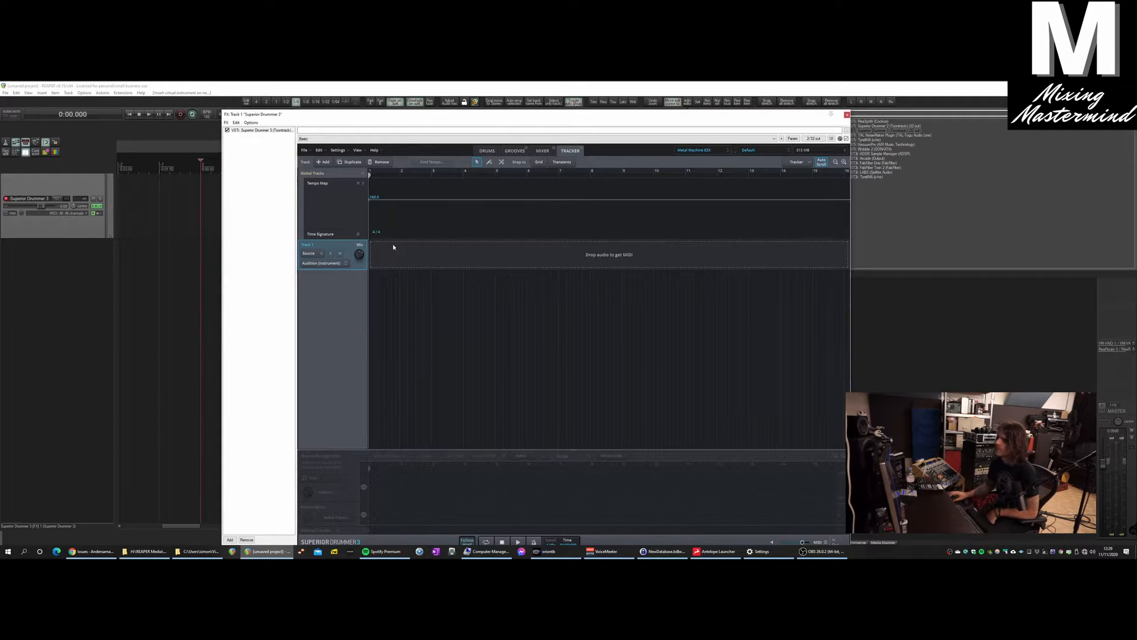
pyautogui.click(364, 184)
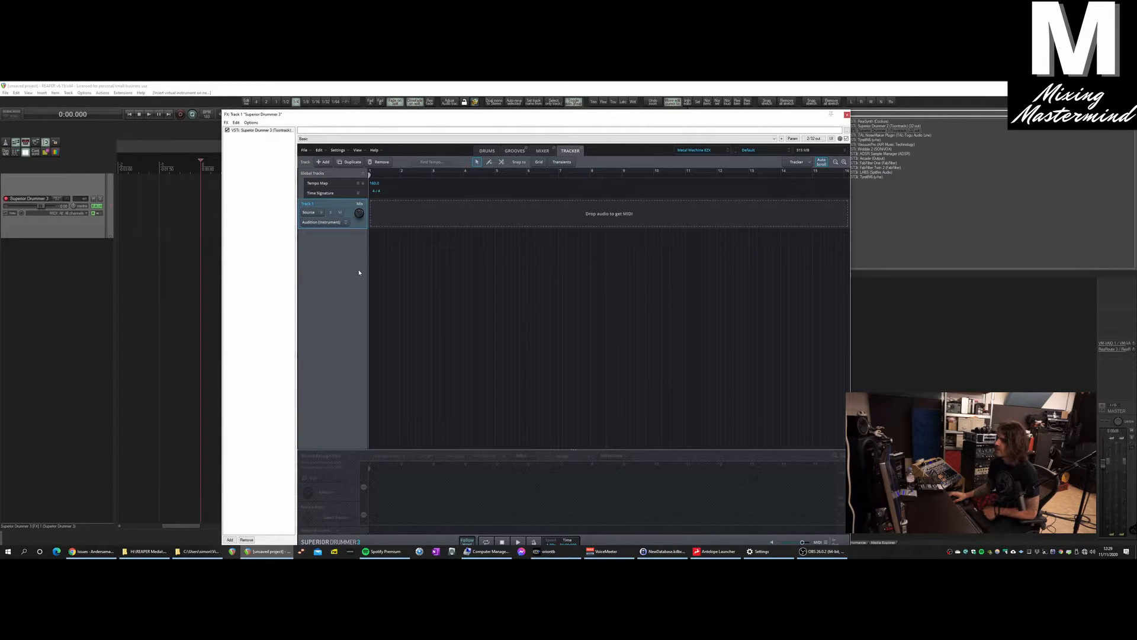
# Step: Import the consolidated KICK IN, SNR TOP, RACK TOM 1 and 2, and FLR TOM 1 and 2 stems as Tracker tracks
pyautogui.click(324, 162)
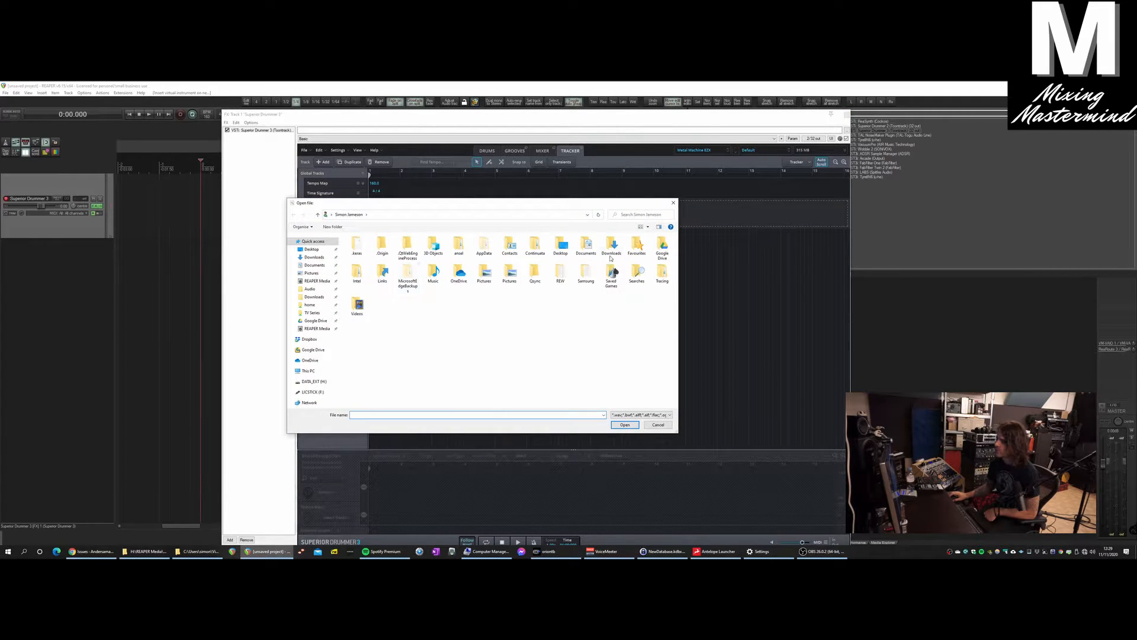
pyautogui.click(659, 425)
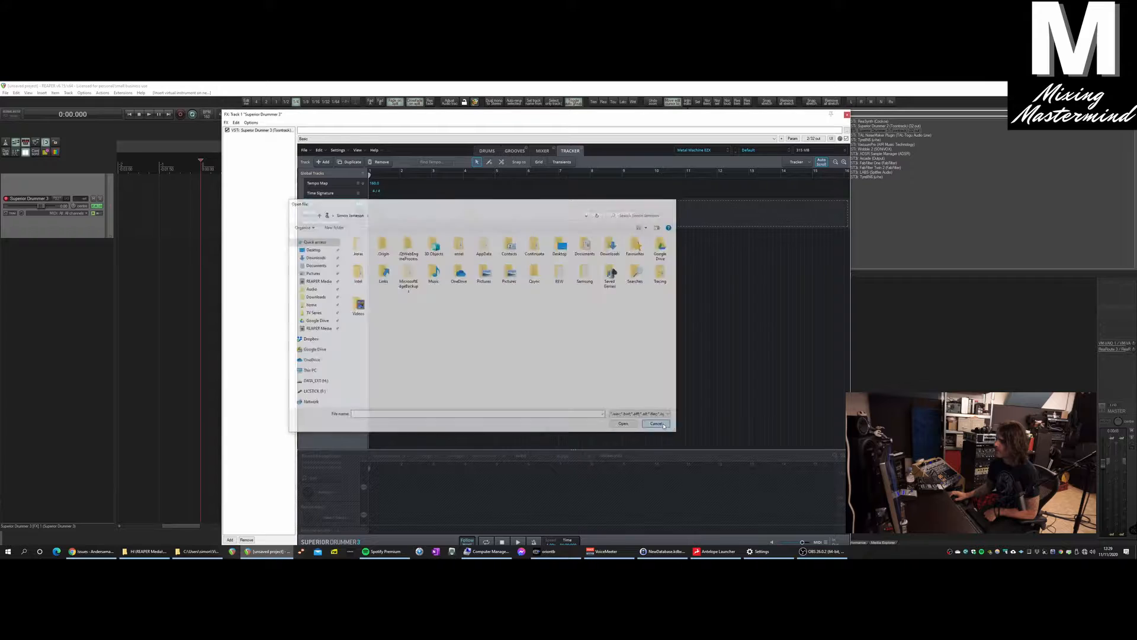
pyautogui.click(136, 551)
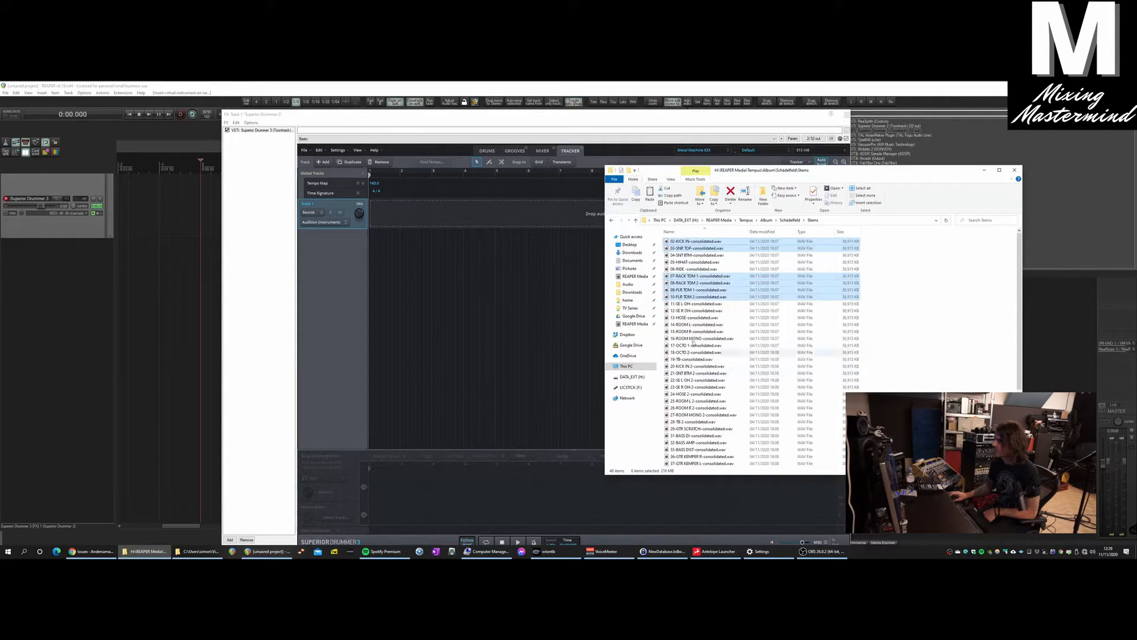
pyautogui.moveTo(847, 173); pyautogui.dragTo(919, 164)
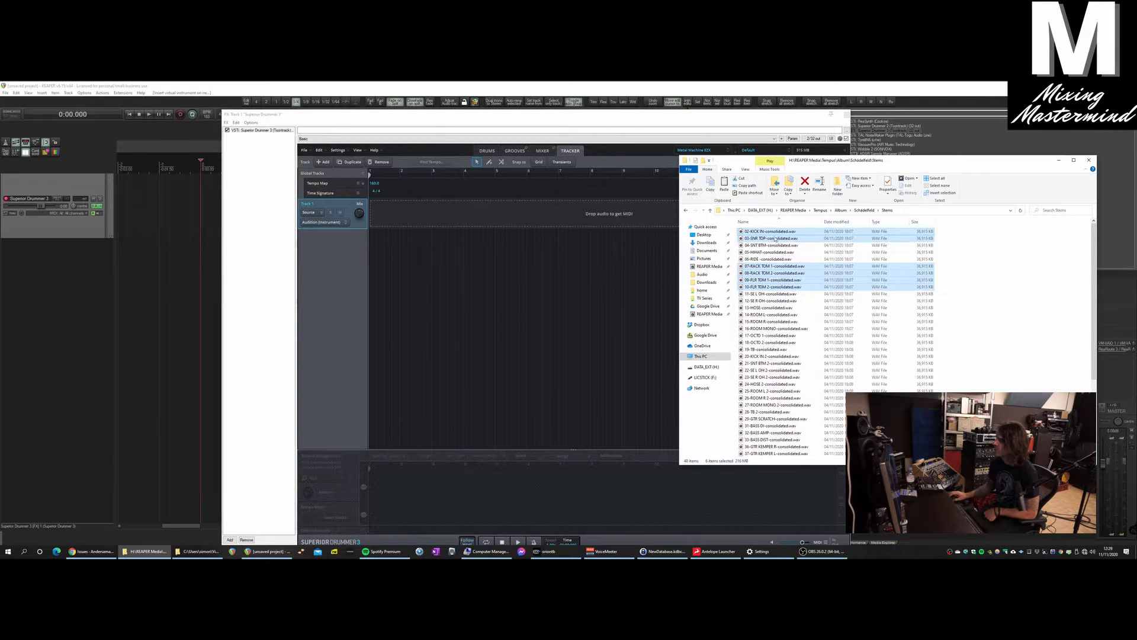
pyautogui.moveTo(767, 233); pyautogui.dragTo(459, 249)
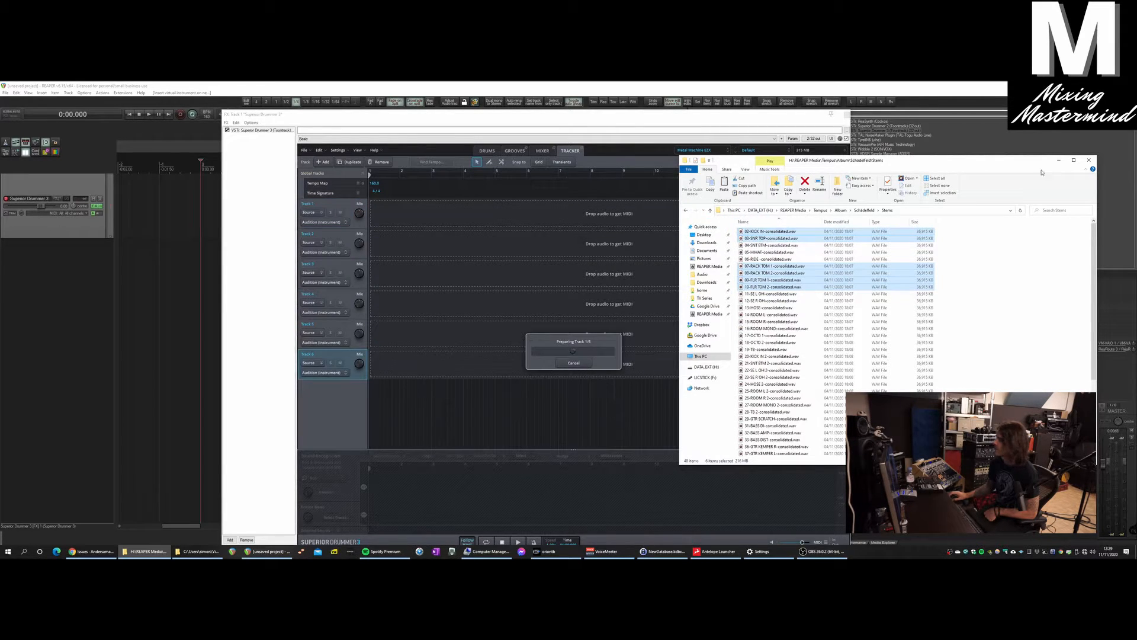
pyautogui.click(1059, 160)
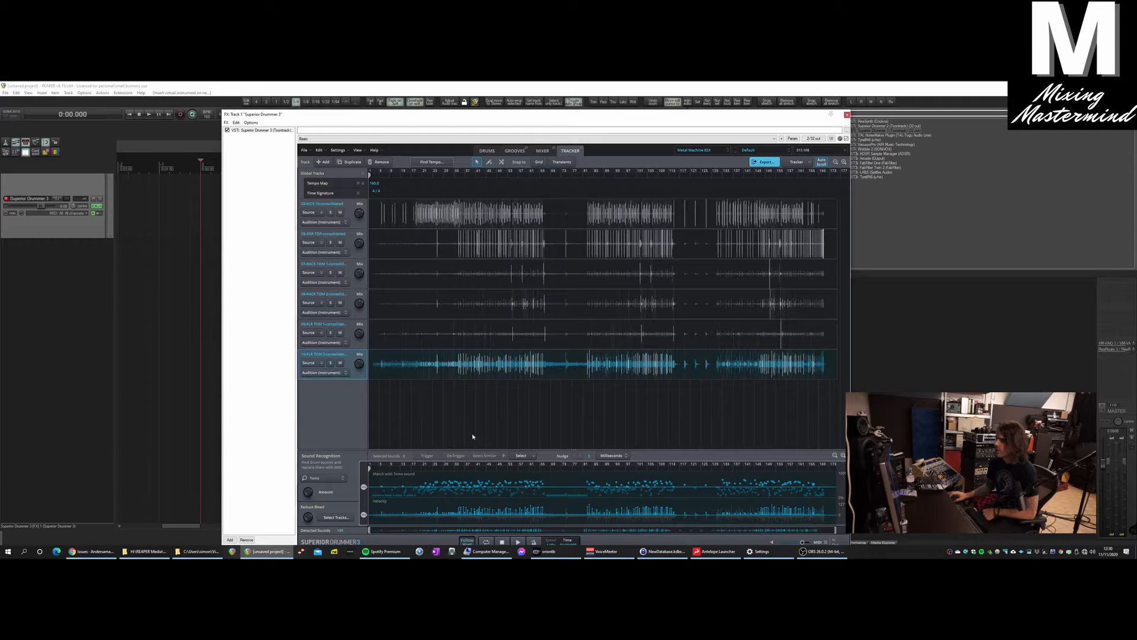
# Step: Remove the FLR TOM 2 track and enlarge the sound recognition editor for the kick track
pyautogui.rightClick(349, 363)
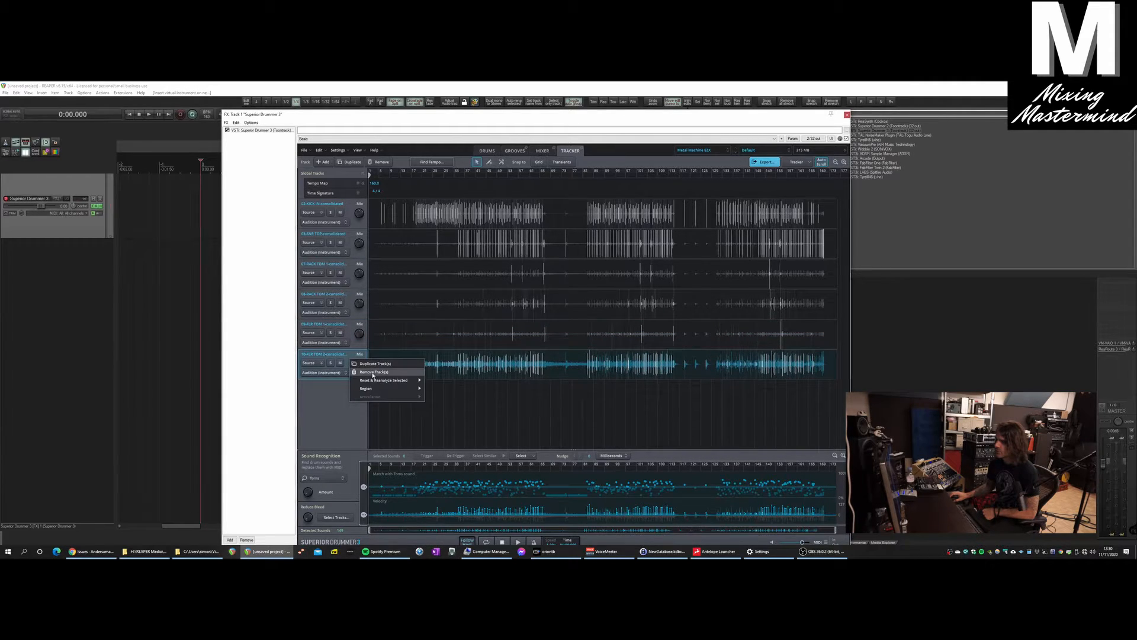
pyautogui.click(370, 373)
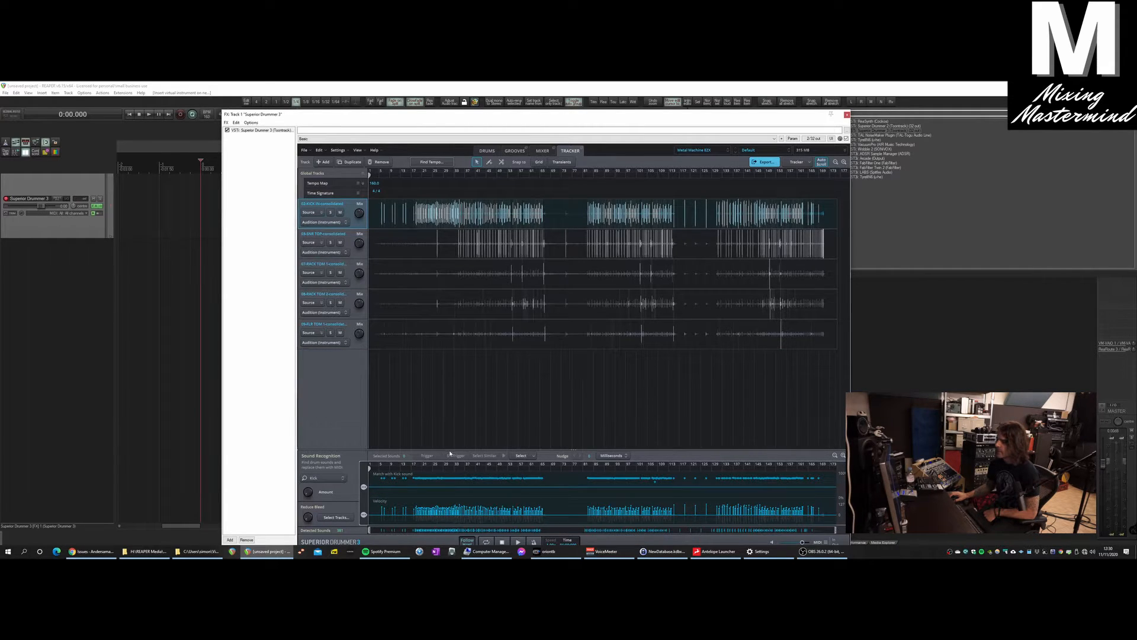
pyautogui.moveTo(452, 449); pyautogui.dragTo(465, 363)
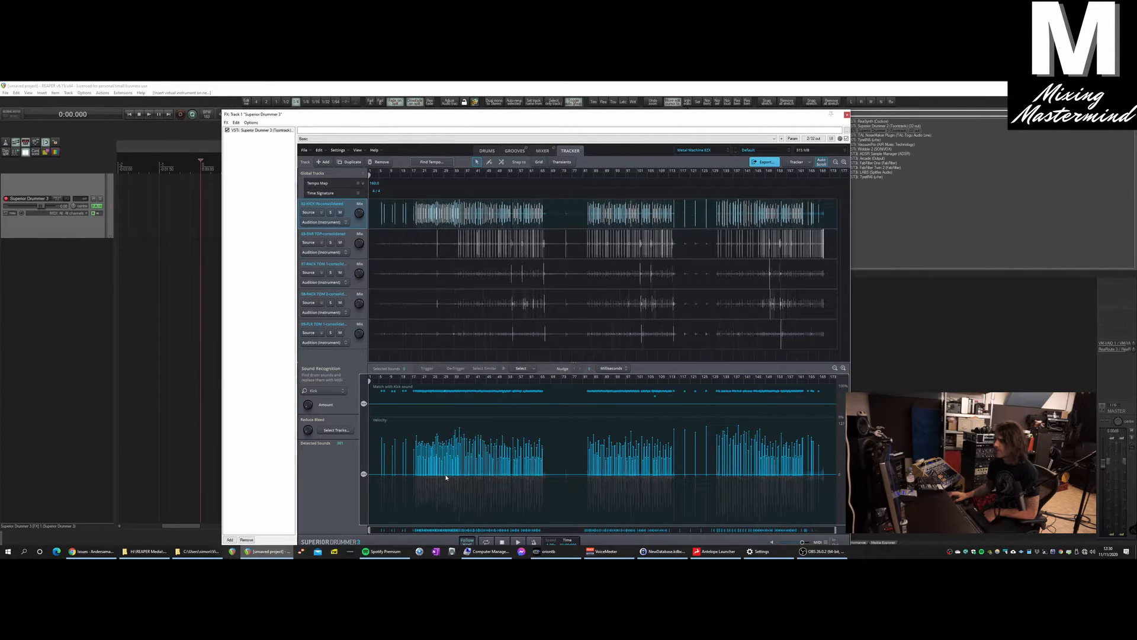
# Step: Examine the detected kick hits along the song and raise the kick track's velocity threshold slightly
pyautogui.moveTo(448, 473)
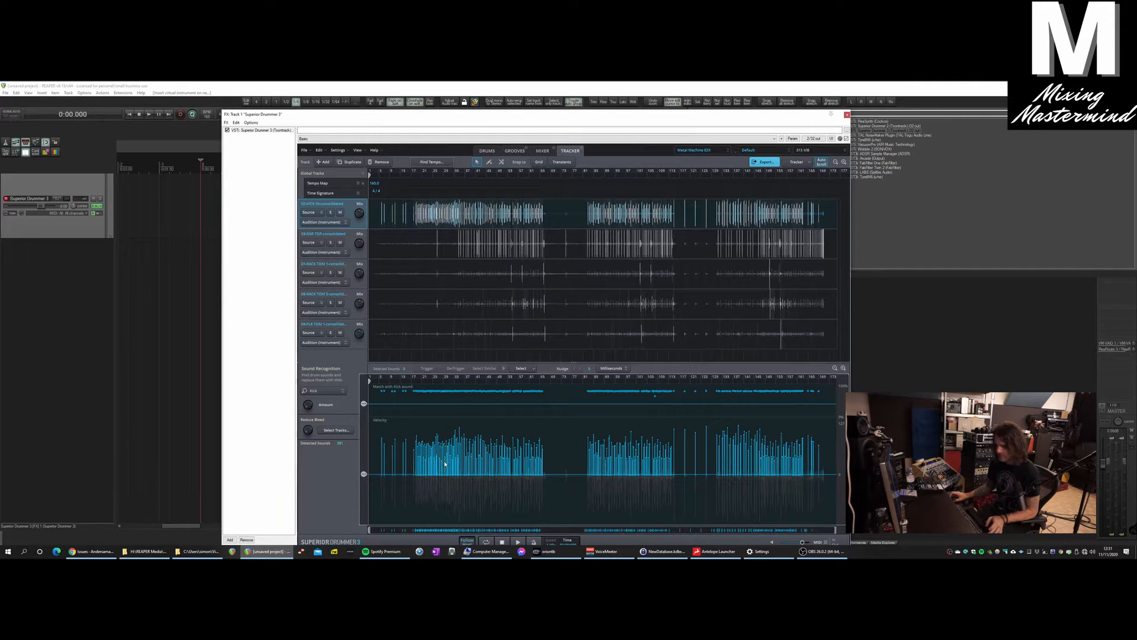
pyautogui.scroll(3, 444, 460)
pyautogui.scroll(5, 445, 463)
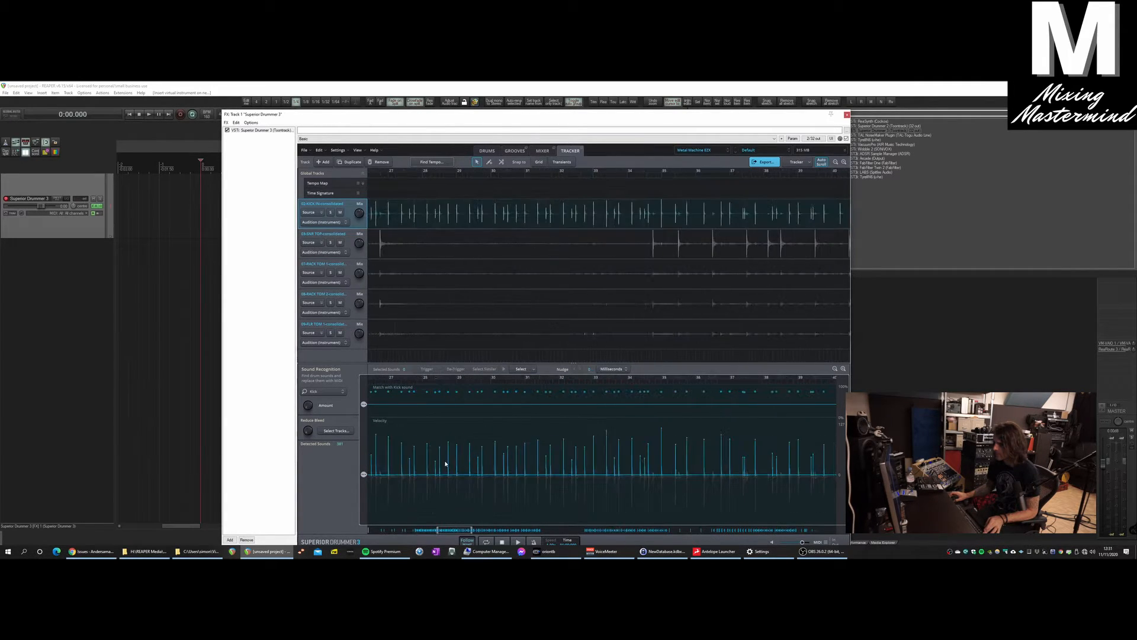
pyautogui.scroll(-1, 445, 463)
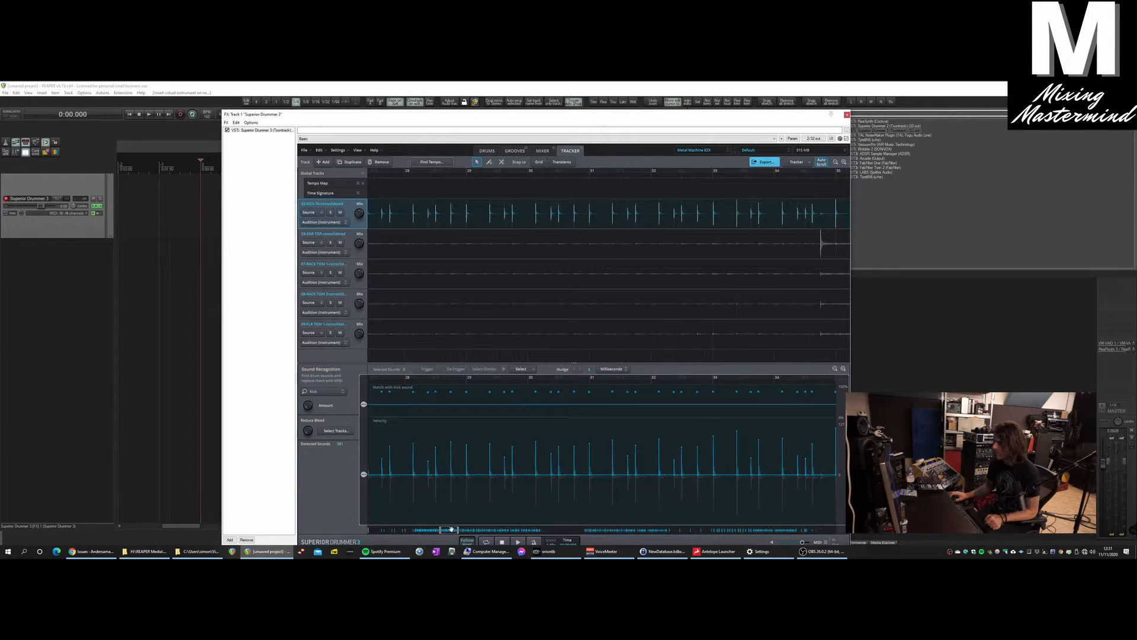
pyautogui.moveTo(450, 529)
pyautogui.mouseDown()
pyautogui.moveTo(484, 530)
pyautogui.moveTo(455, 532)
pyautogui.mouseUp()
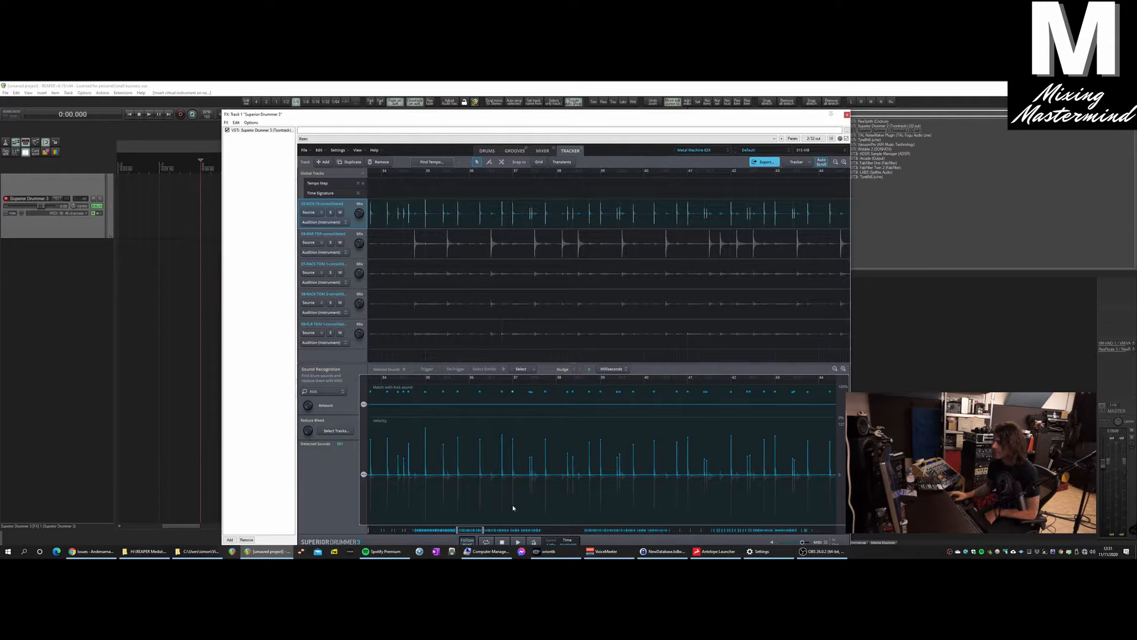
pyautogui.moveTo(472, 530); pyautogui.dragTo(439, 533)
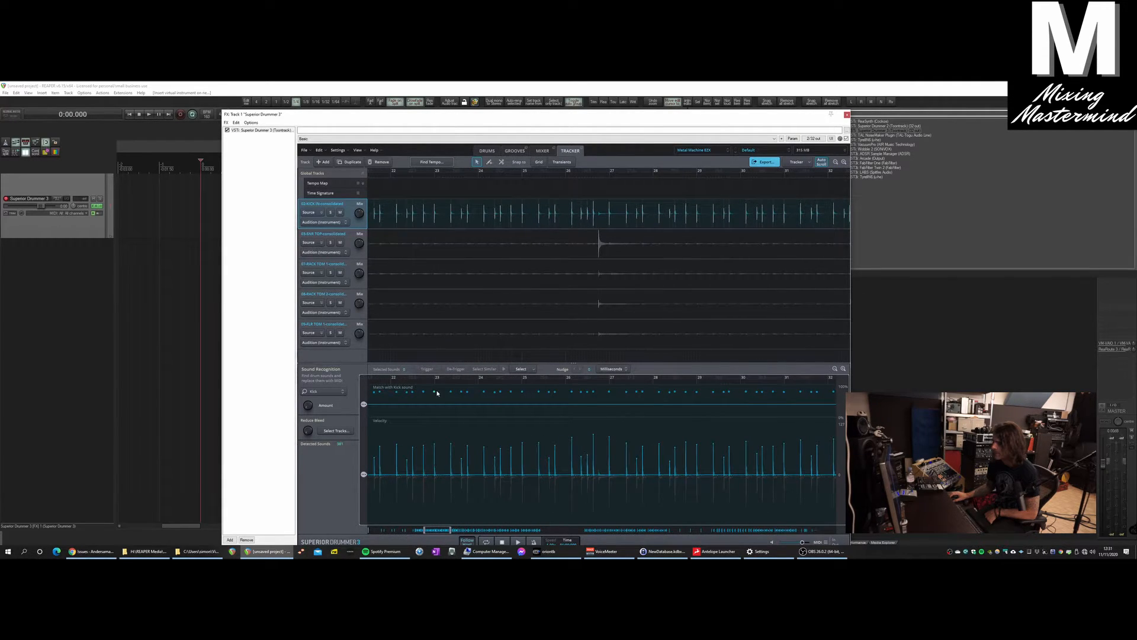
pyautogui.moveTo(433, 531)
pyautogui.mouseDown()
pyautogui.moveTo(399, 531)
pyautogui.moveTo(437, 533)
pyautogui.mouseUp()
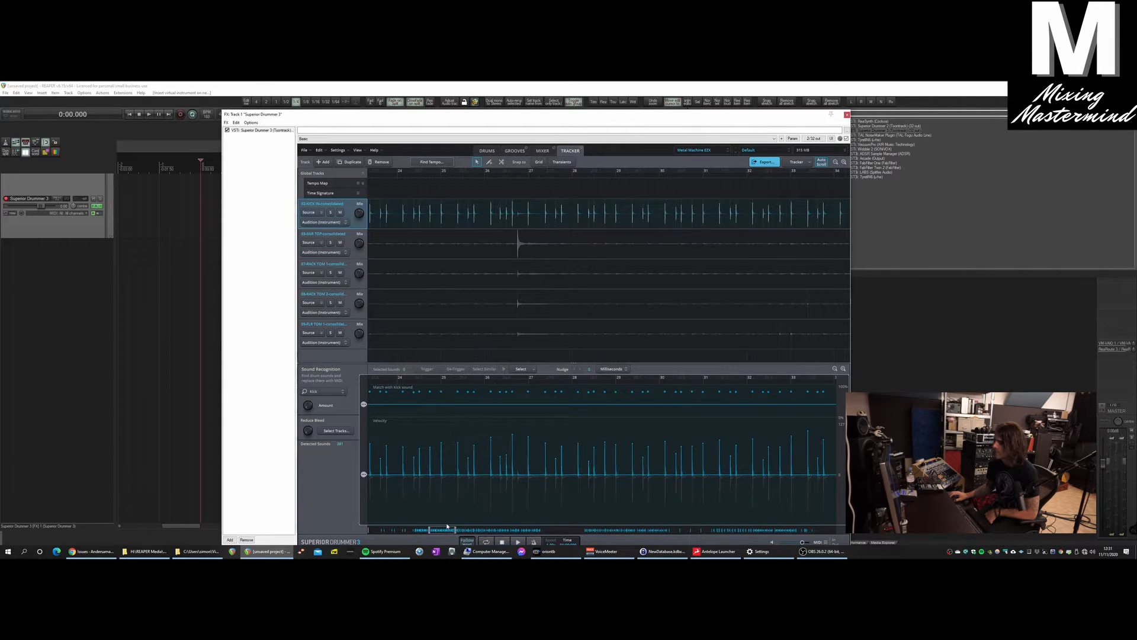
pyautogui.moveTo(444, 528); pyautogui.dragTo(512, 533)
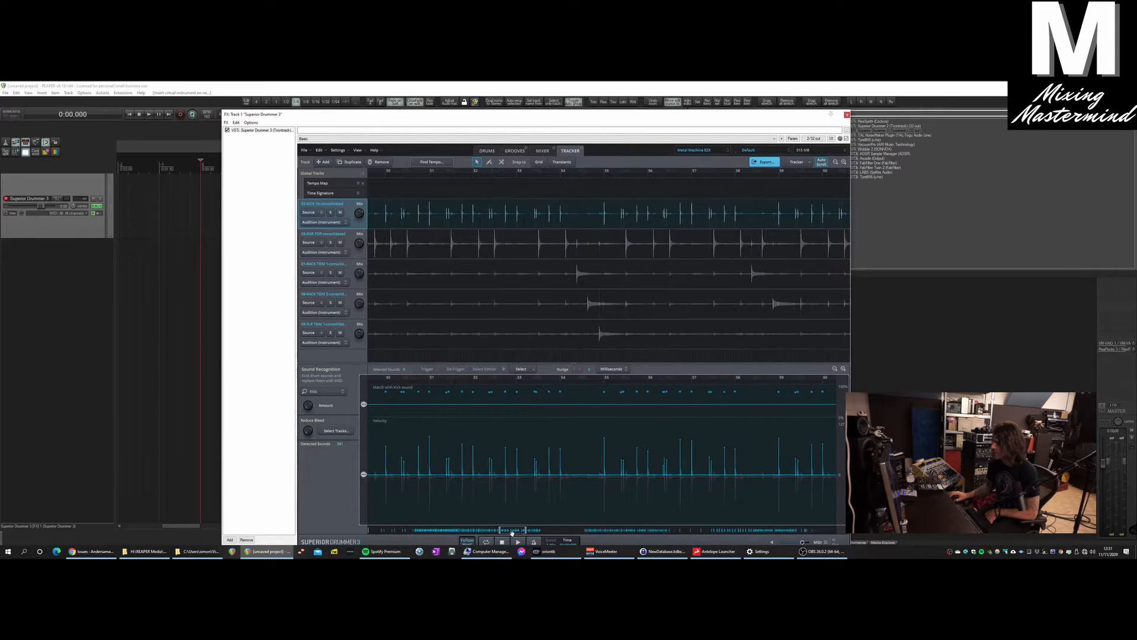
pyautogui.moveTo(363, 474); pyautogui.dragTo(364, 469)
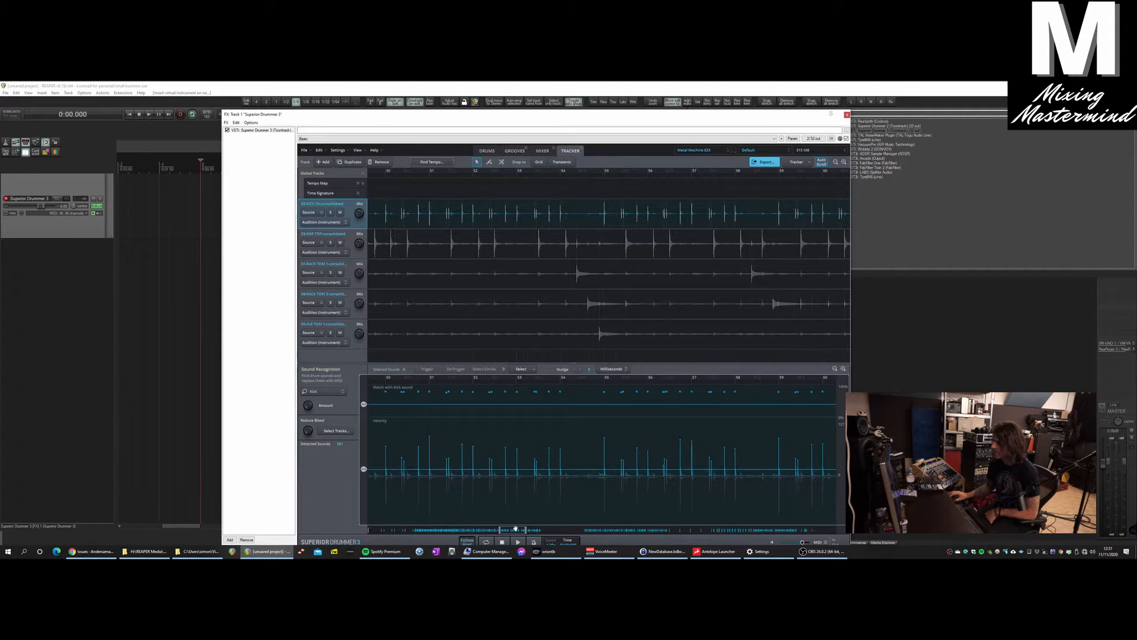
# Step: Inspect the snare top track's stray low-level detections and raise its velocity threshold to exclude them
pyautogui.moveTo(515, 528); pyautogui.dragTo(418, 530)
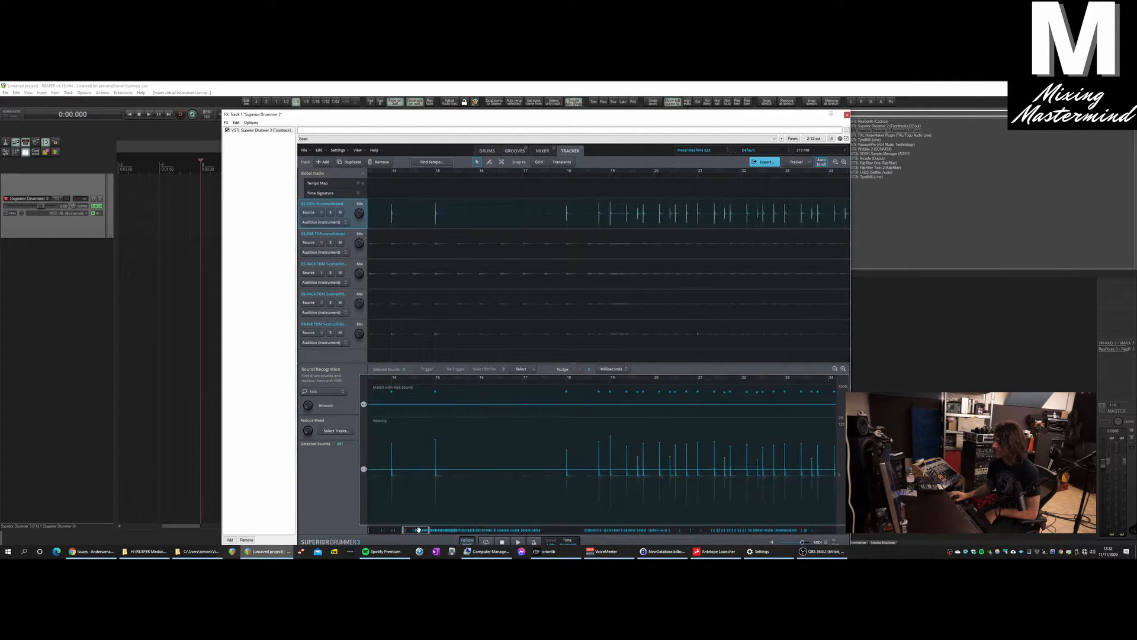
pyautogui.click(351, 256)
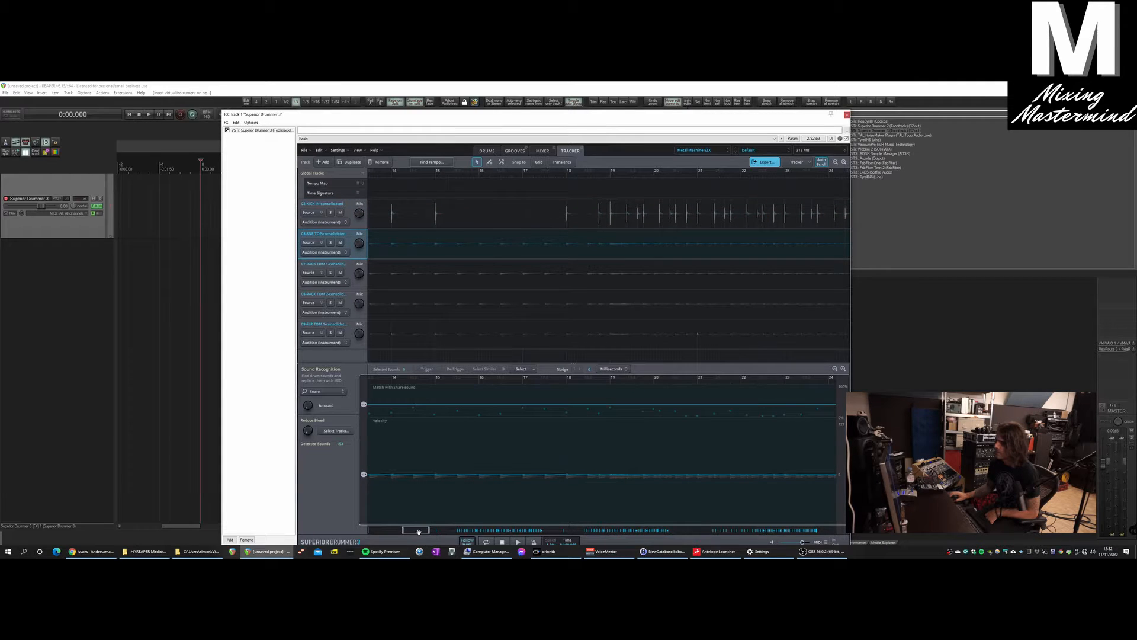
pyautogui.moveTo(420, 530); pyautogui.dragTo(468, 538)
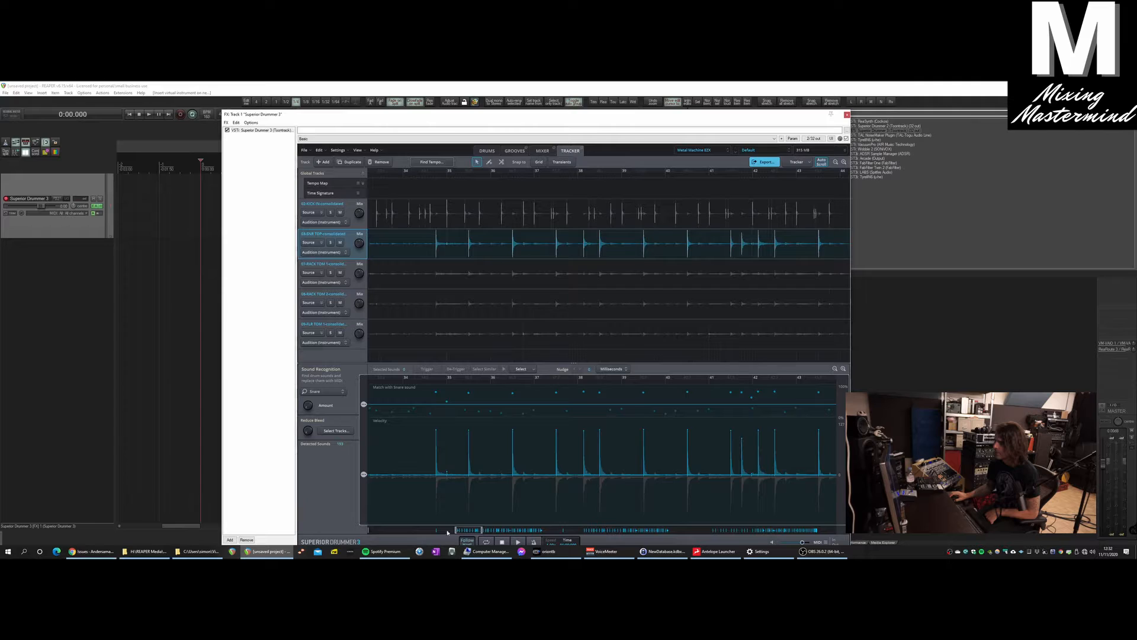
pyautogui.click(445, 401)
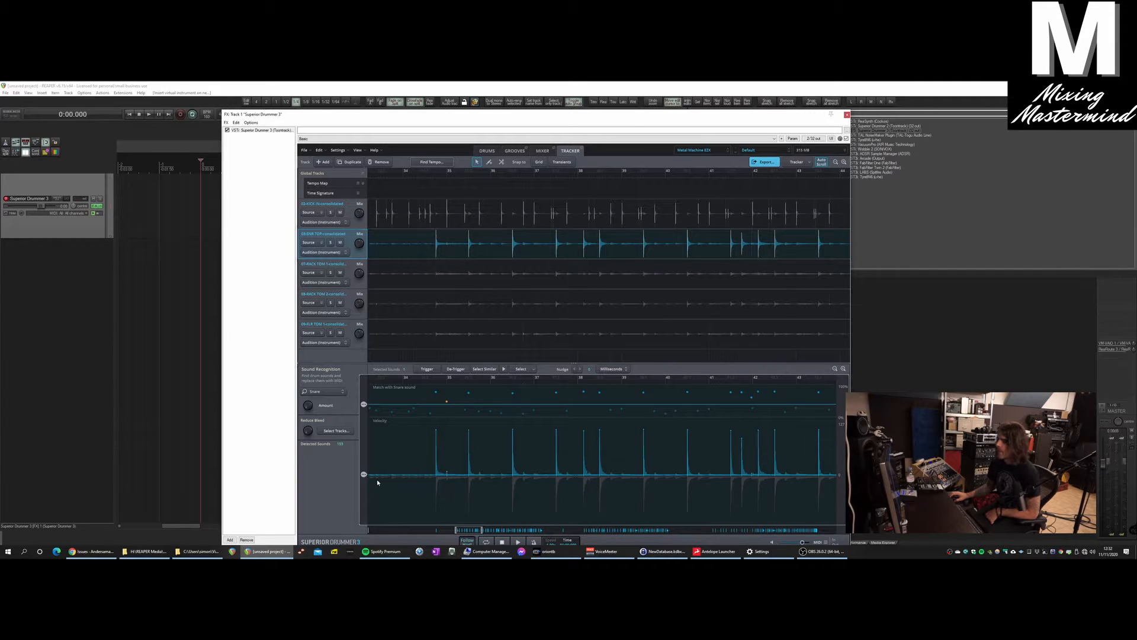
pyautogui.moveTo(364, 474); pyautogui.dragTo(364, 456)
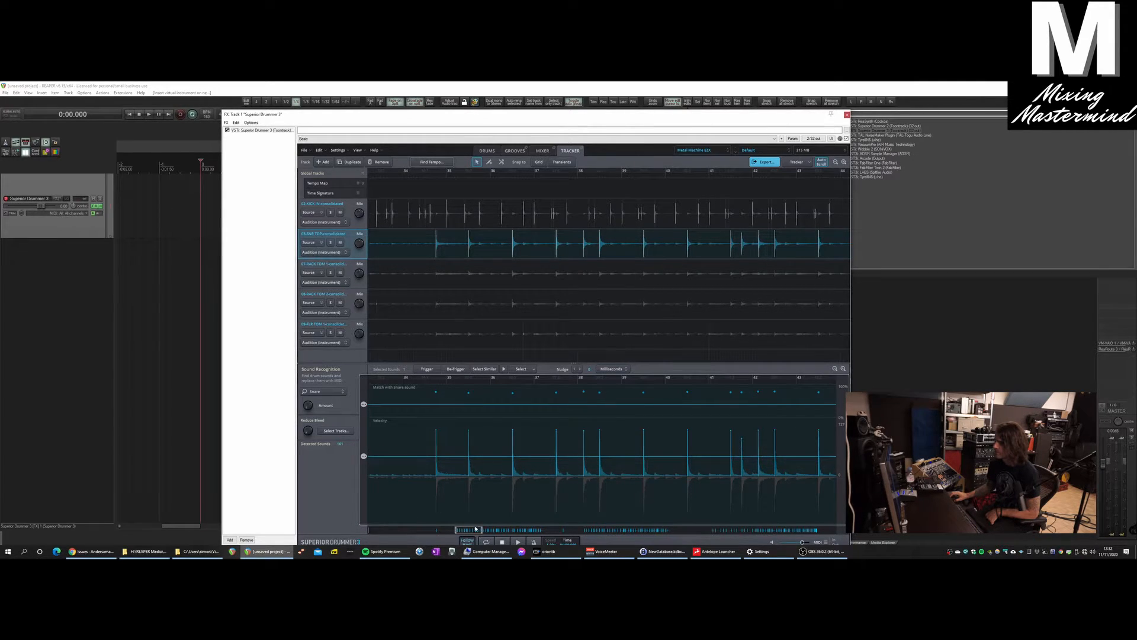
# Step: Remove the false double trigger just after the final snare hit at the end of the song
pyautogui.moveTo(473, 529); pyautogui.dragTo(829, 558)
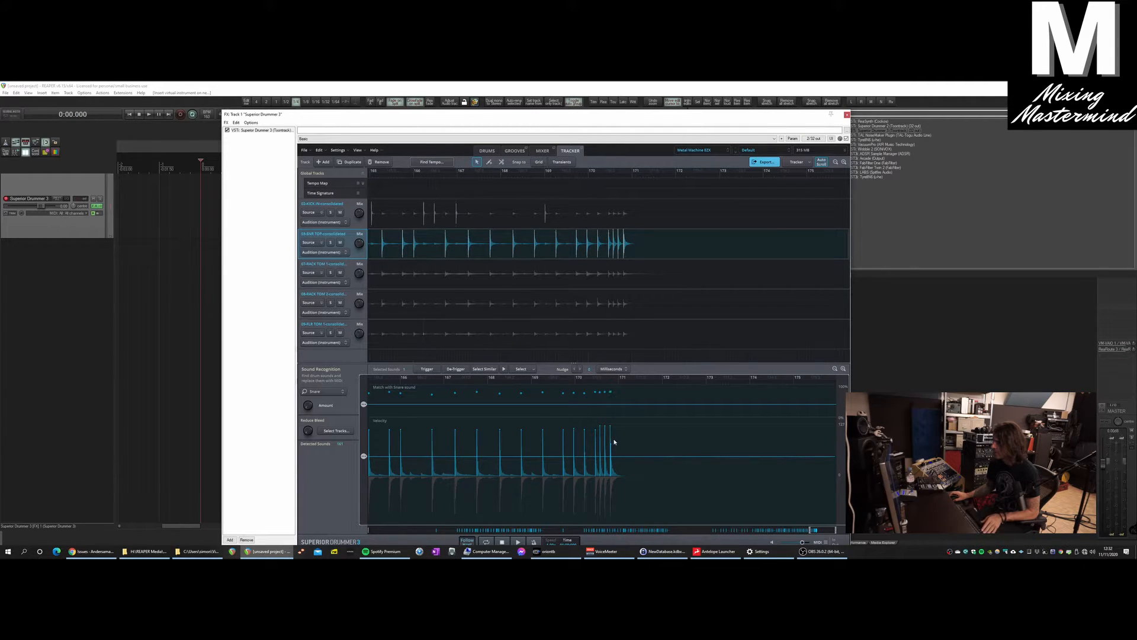
pyautogui.scroll(5, 613, 430)
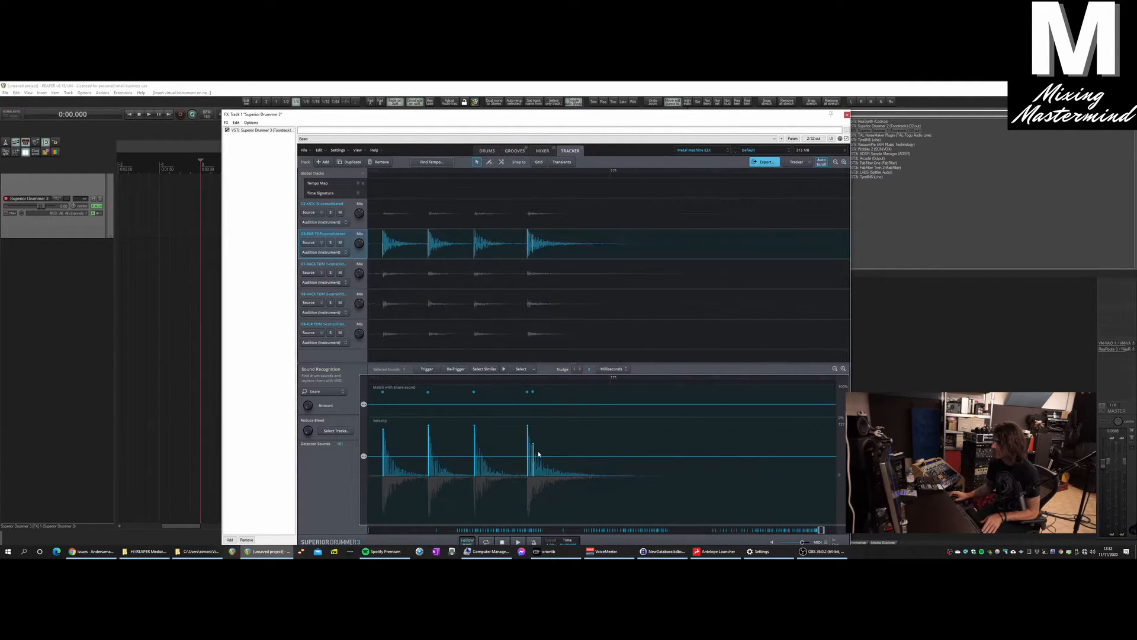
pyautogui.scroll(4, 539, 454)
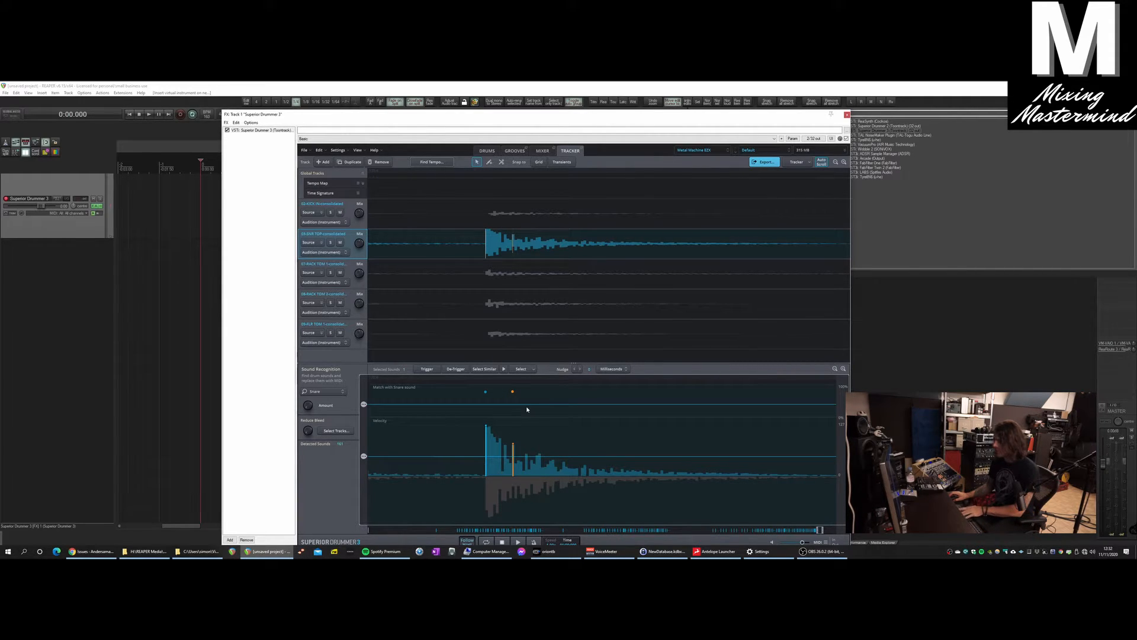
pyautogui.press('Delete')
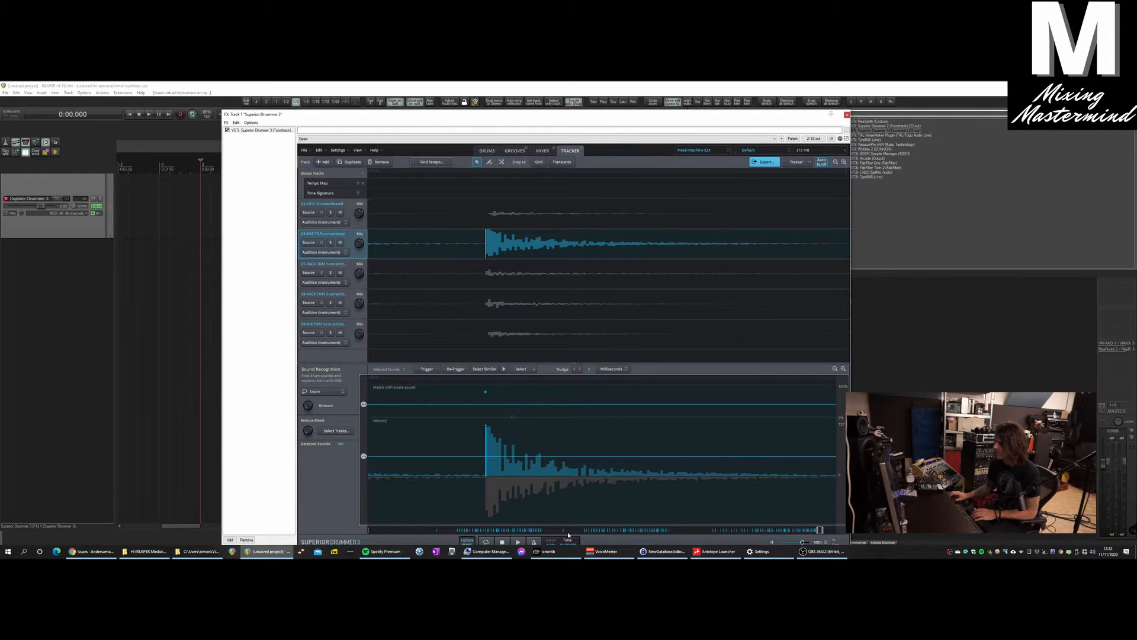
# Step: Raise the RACK TOM 1 track's velocity threshold slightly to exclude the false triggers following its real hits
pyautogui.moveTo(818, 530); pyautogui.dragTo(441, 540)
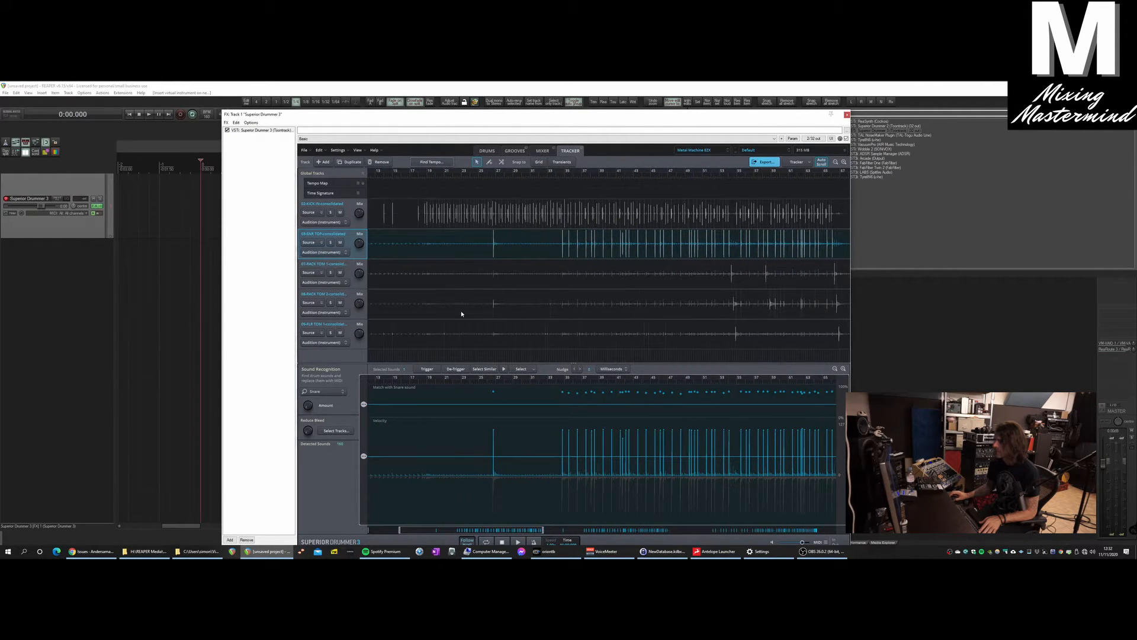
pyautogui.click(349, 269)
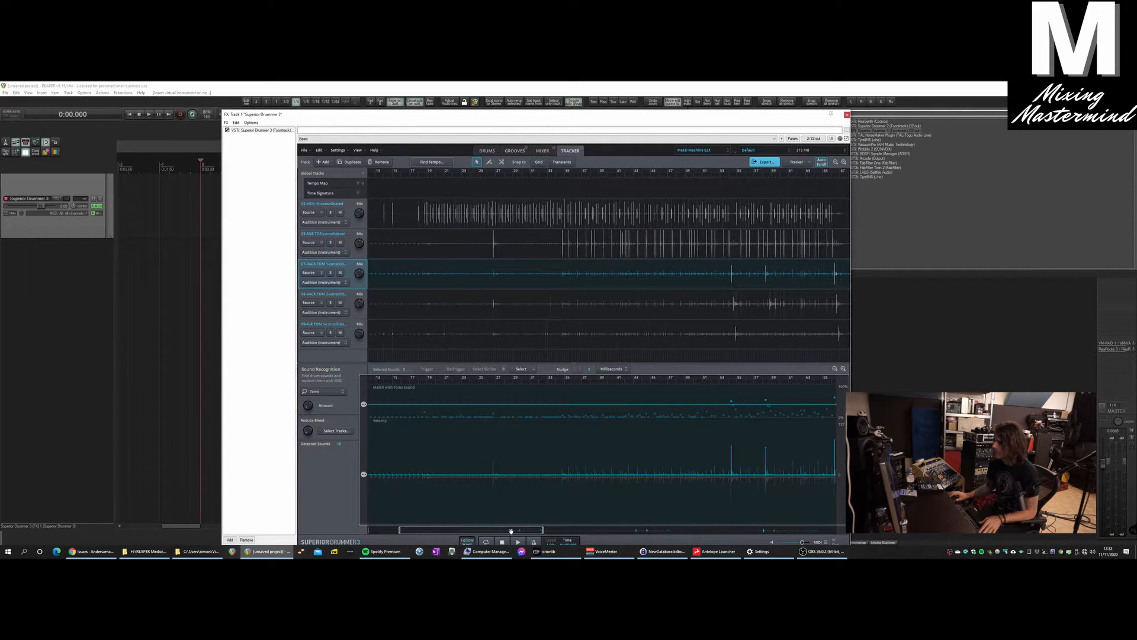
pyautogui.moveTo(511, 531); pyautogui.dragTo(578, 536)
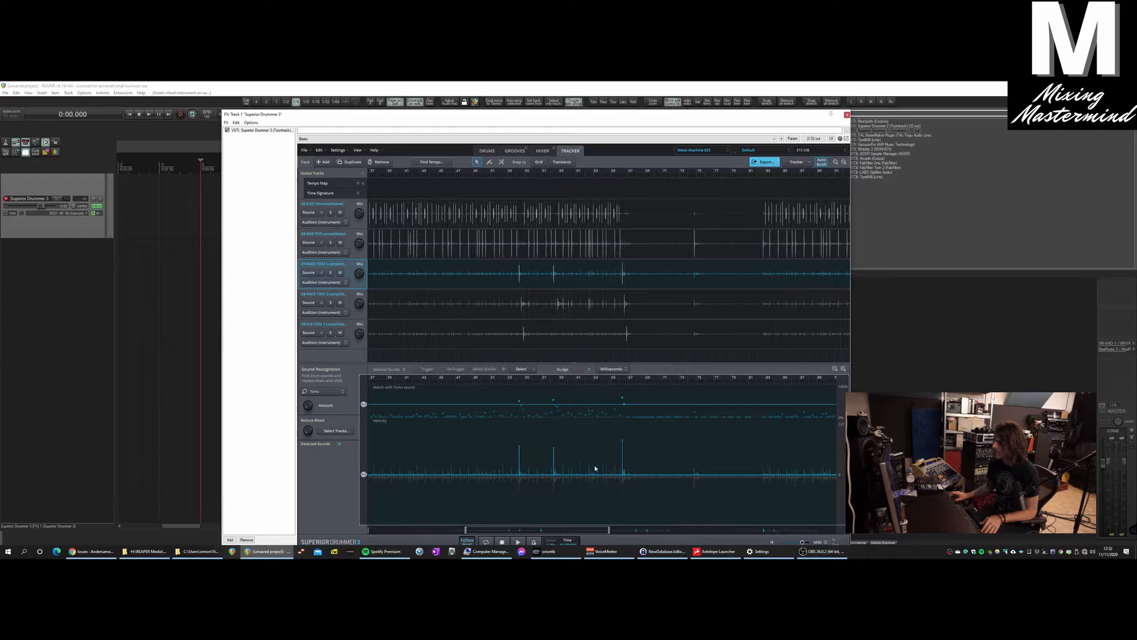
pyautogui.scroll(3, 595, 468)
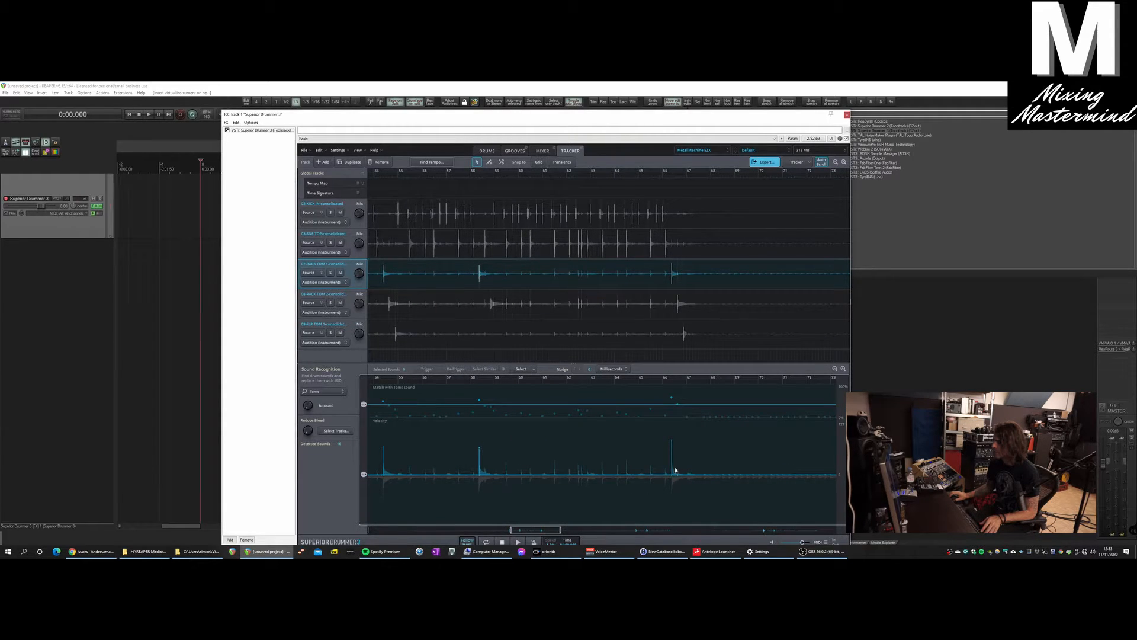
pyautogui.moveTo(364, 475); pyautogui.dragTo(366, 465)
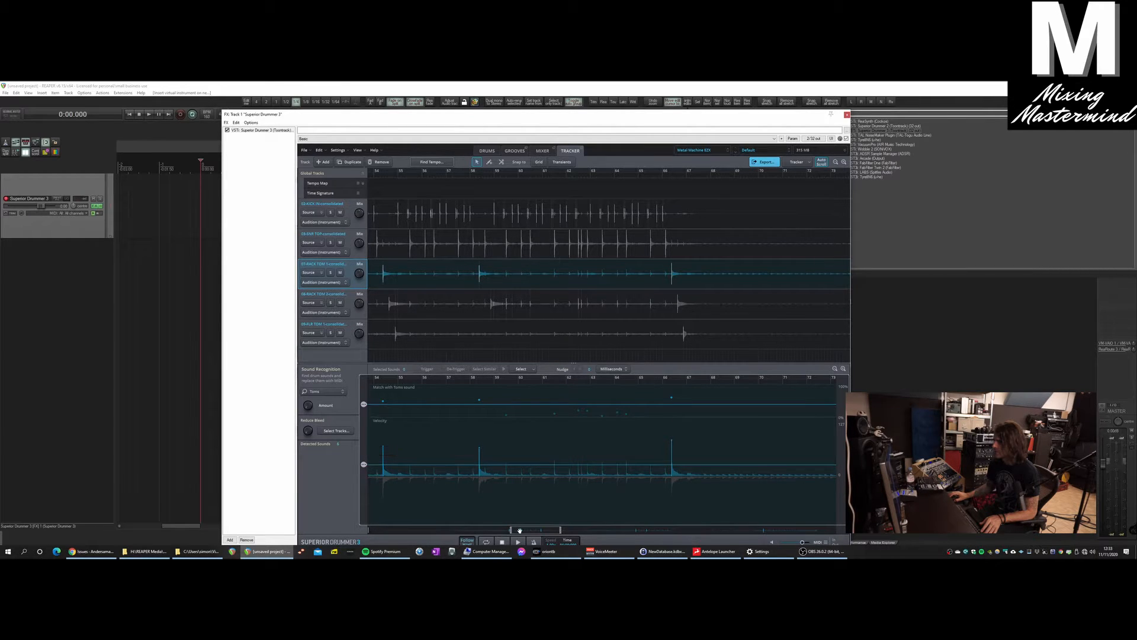
# Step: Solo RACK TOM 1 and play back its detected hits around the first tom fills, including the last hit near bar 66
pyautogui.moveTo(530, 531); pyautogui.dragTo(523, 533)
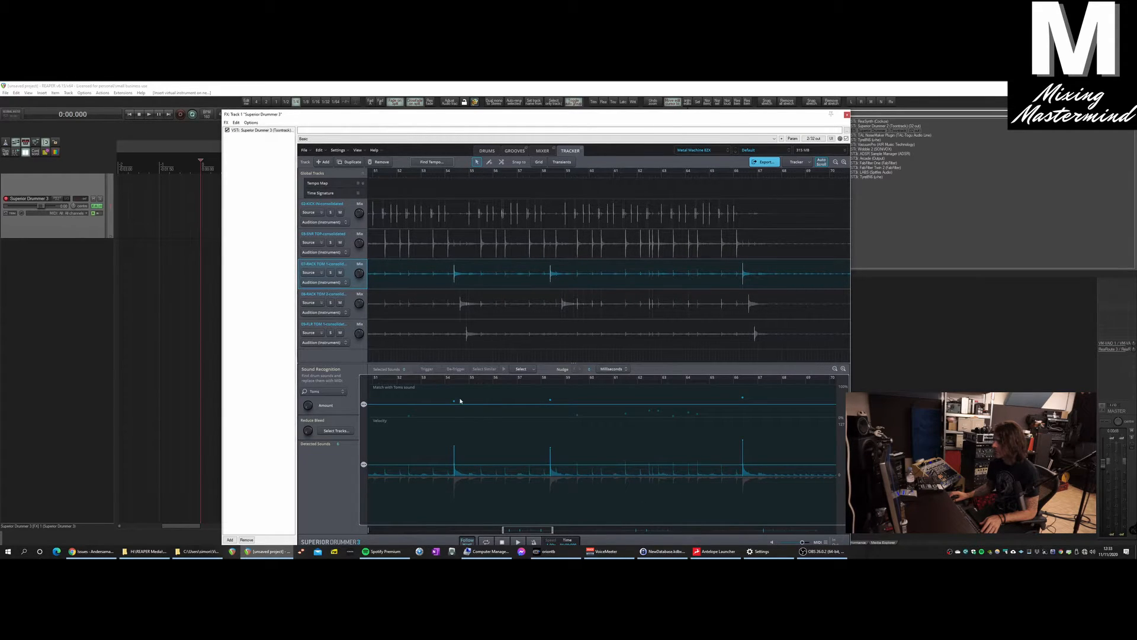
pyautogui.click(439, 382)
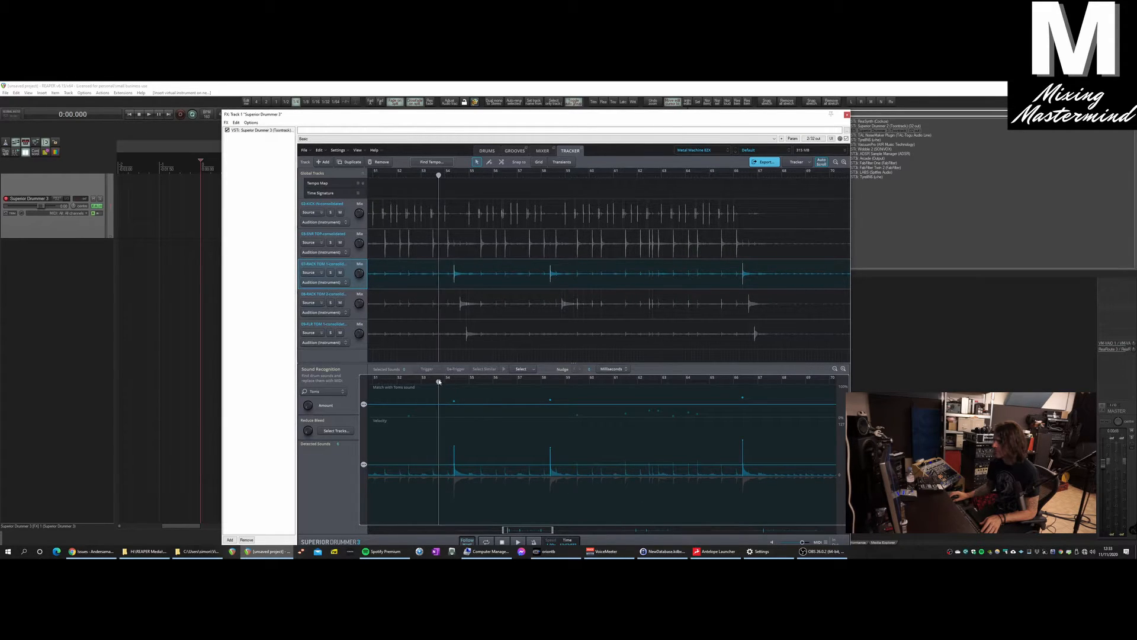
pyautogui.click(331, 273)
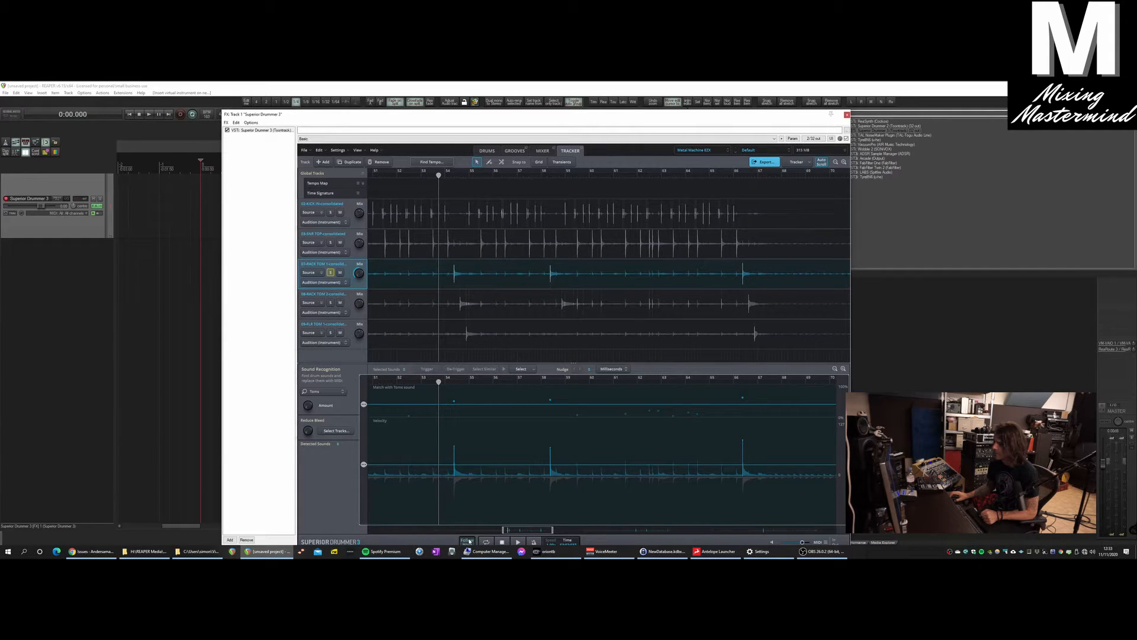
pyautogui.click(518, 542)
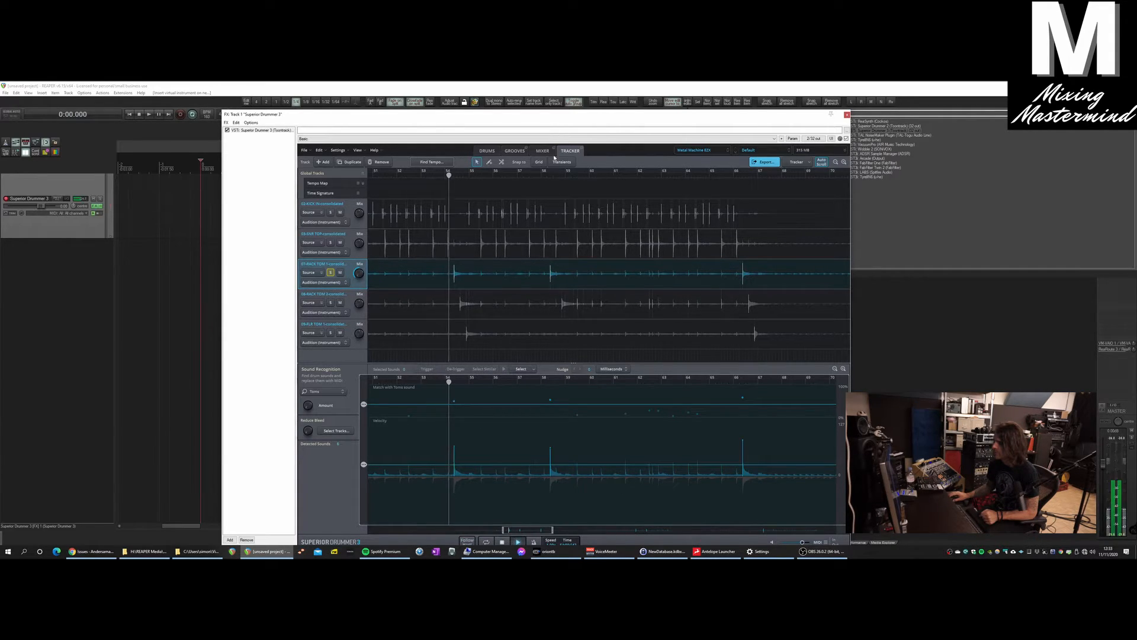
pyautogui.moveTo(557, 115); pyautogui.dragTo(561, 105)
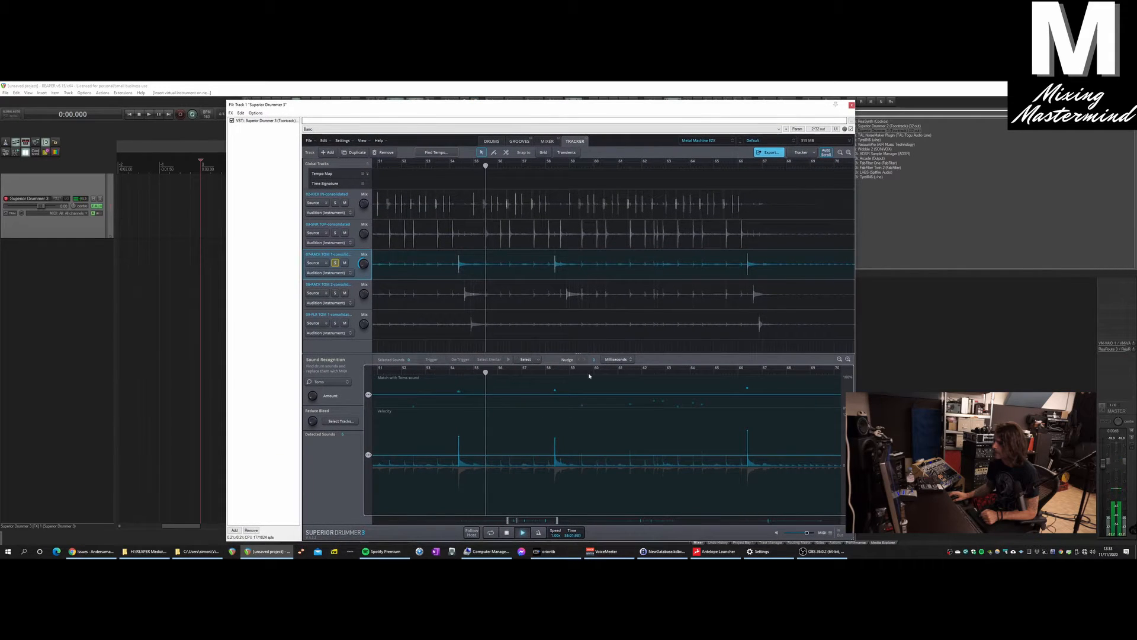
pyautogui.click(734, 476)
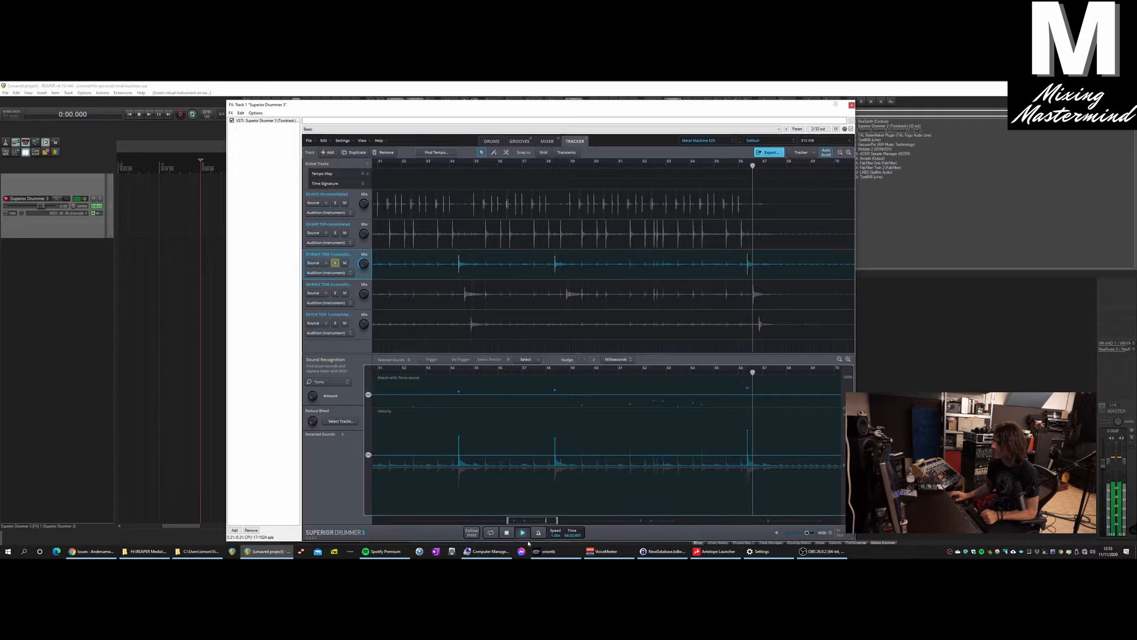
pyautogui.press('space')
# Step: Audition the undetected RACK TOM 1 hit near bar 114 and mark it as a trigger
pyautogui.moveTo(533, 519); pyautogui.dragTo(671, 532)
pyautogui.click(646, 372)
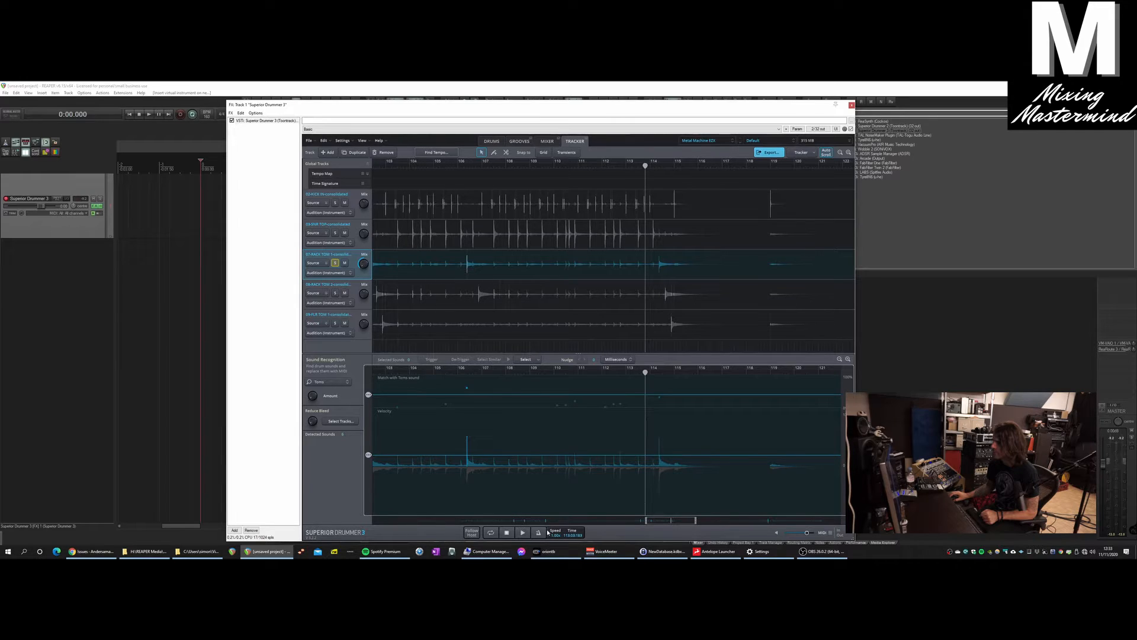
pyautogui.click(525, 532)
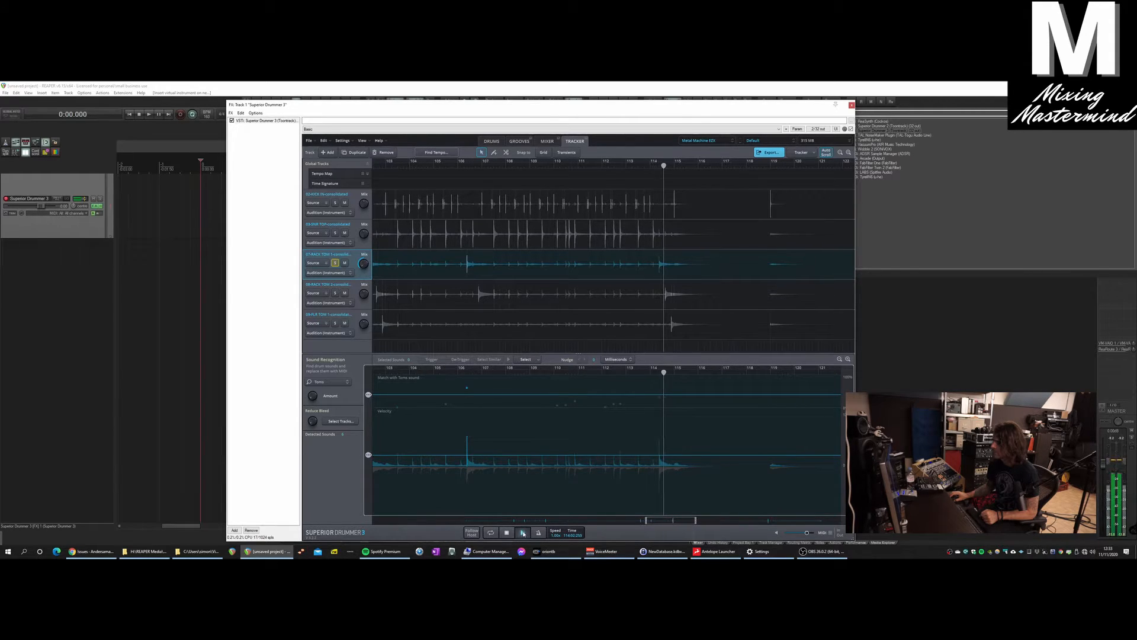
pyautogui.click(506, 533)
pyautogui.click(658, 395)
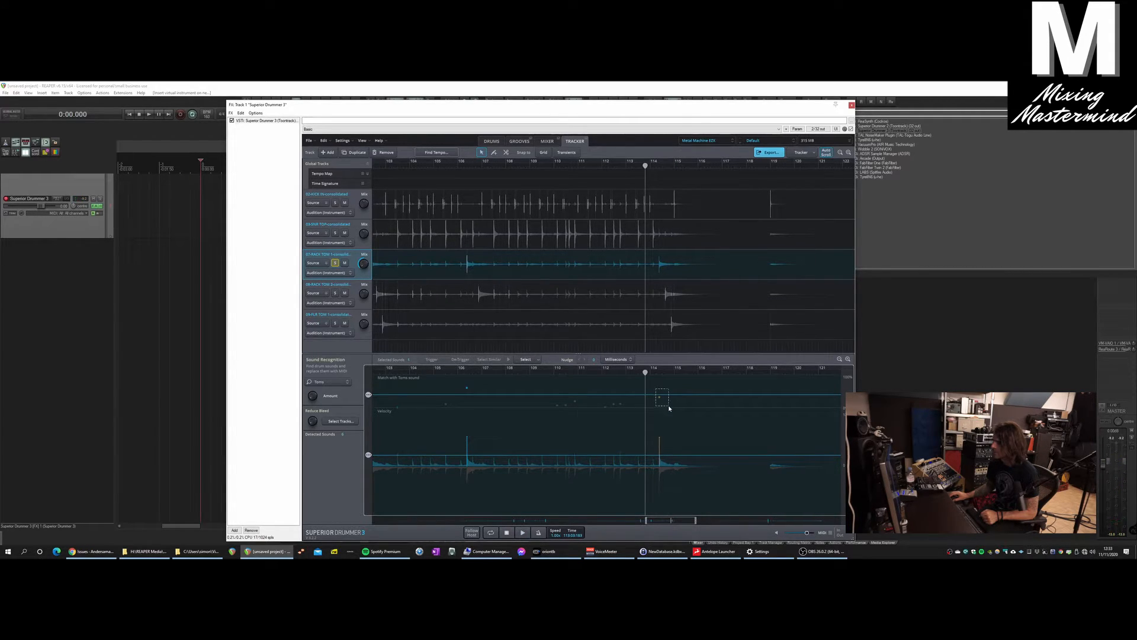
pyautogui.click(436, 360)
# Step: Audition the second undetected RACK TOM 1 hit in the late tom fill and mark it as a trigger
pyautogui.moveTo(673, 521); pyautogui.dragTo(776, 527)
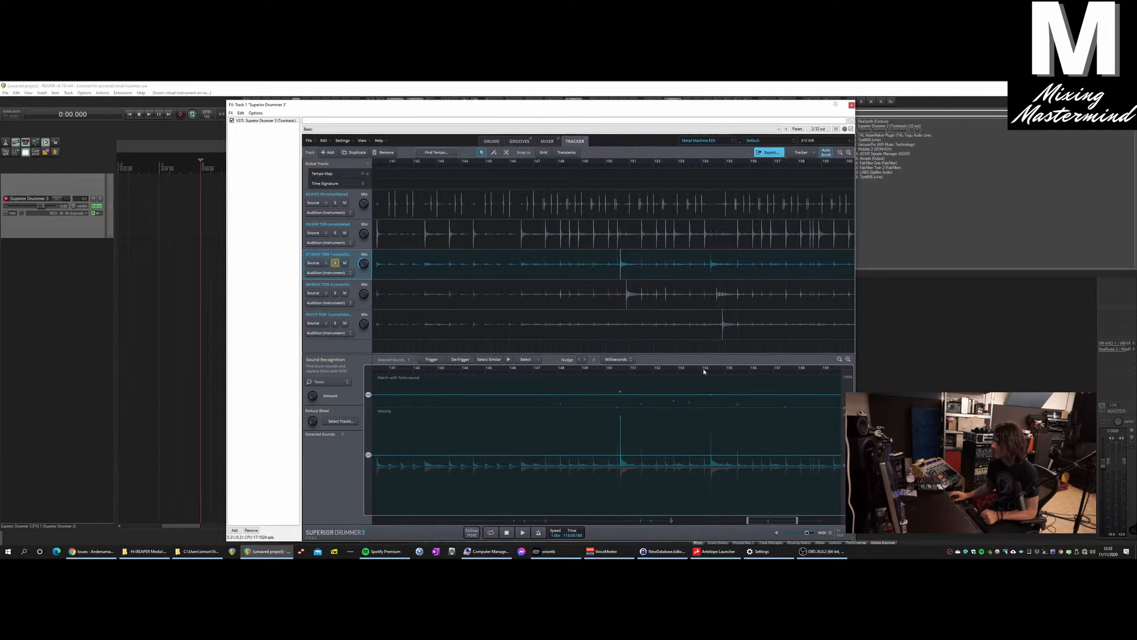
pyautogui.click(616, 372)
pyautogui.click(523, 533)
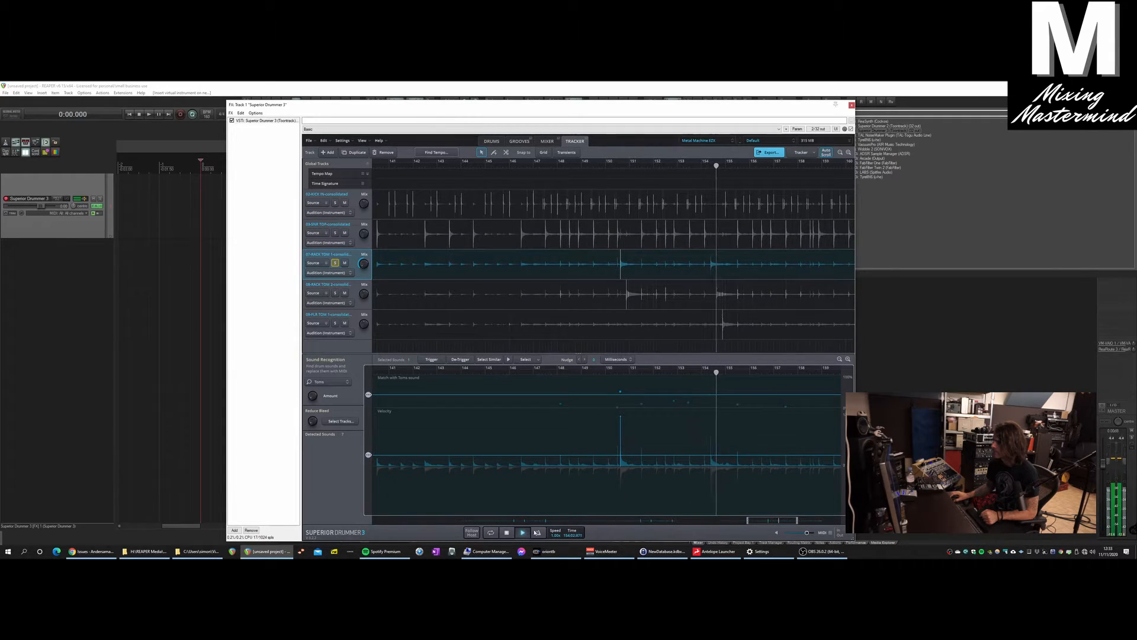
pyautogui.click(507, 533)
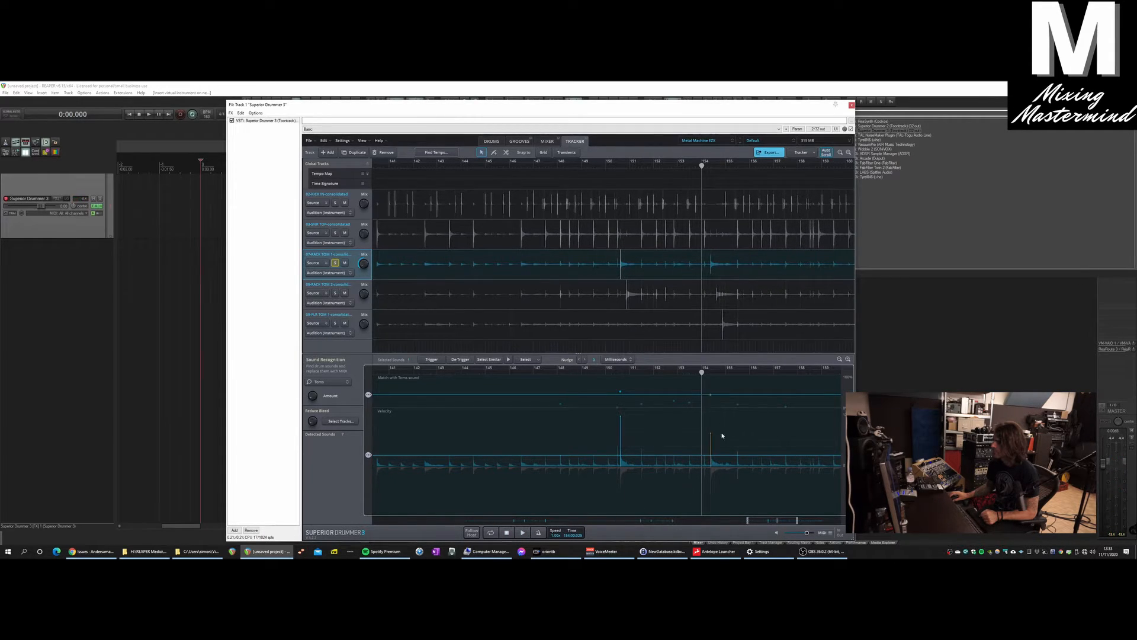
pyautogui.click(431, 360)
# Step: Unsolo RACK TOM 1 and raise the RACK TOM 2 track's velocity threshold to filter out the low-level bleed
pyautogui.moveTo(749, 522); pyautogui.dragTo(579, 527)
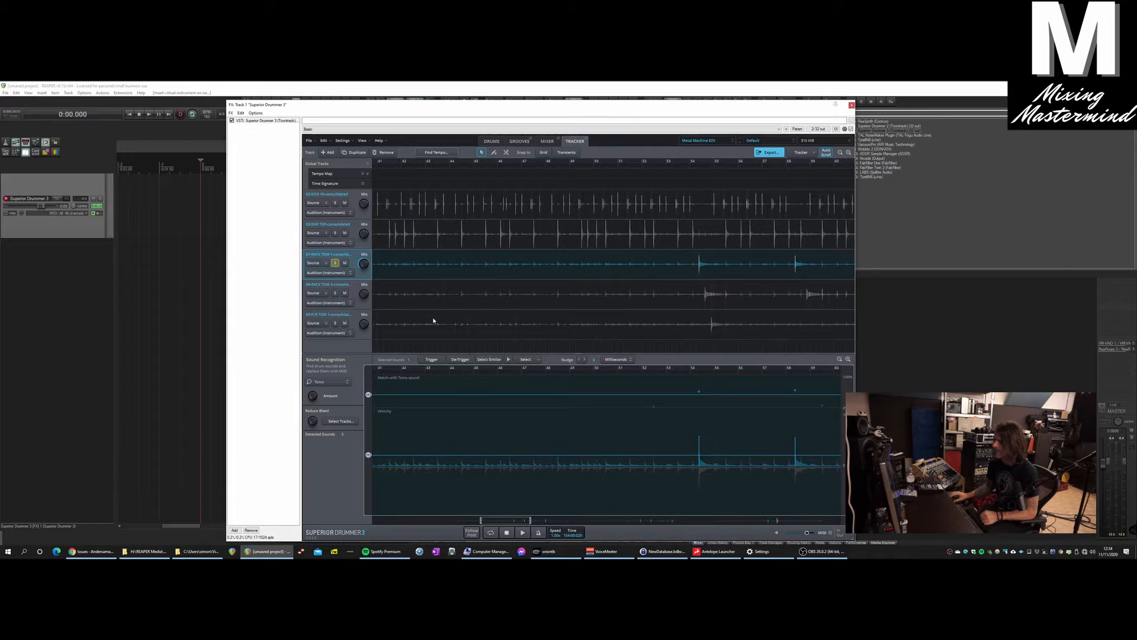
pyautogui.click(338, 263)
pyautogui.click(354, 293)
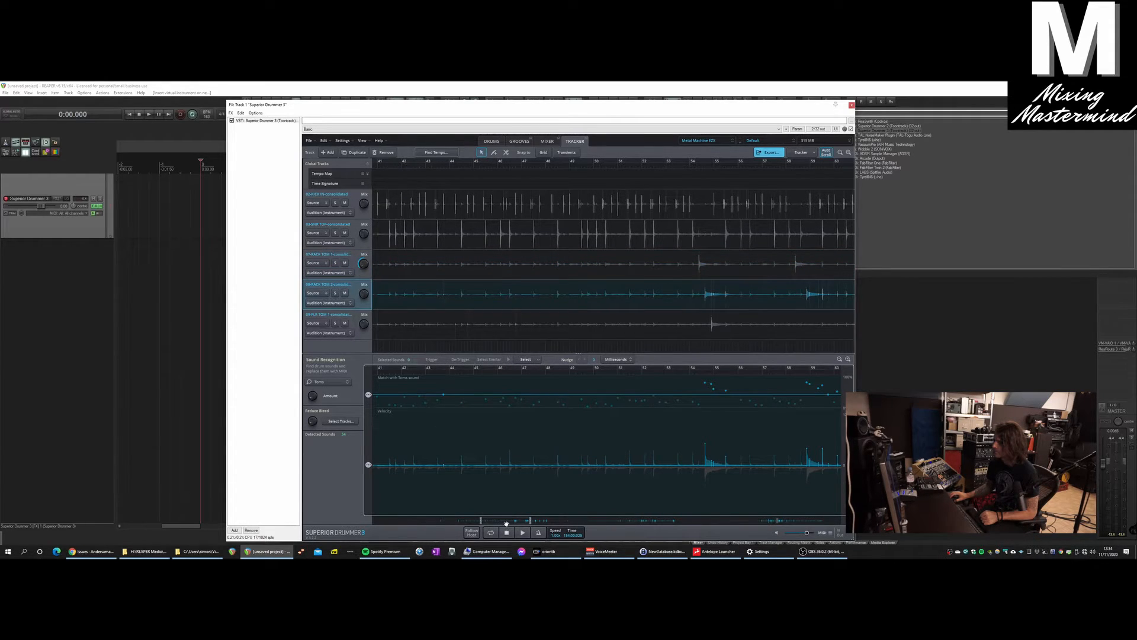
pyautogui.moveTo(506, 523); pyautogui.dragTo(517, 522)
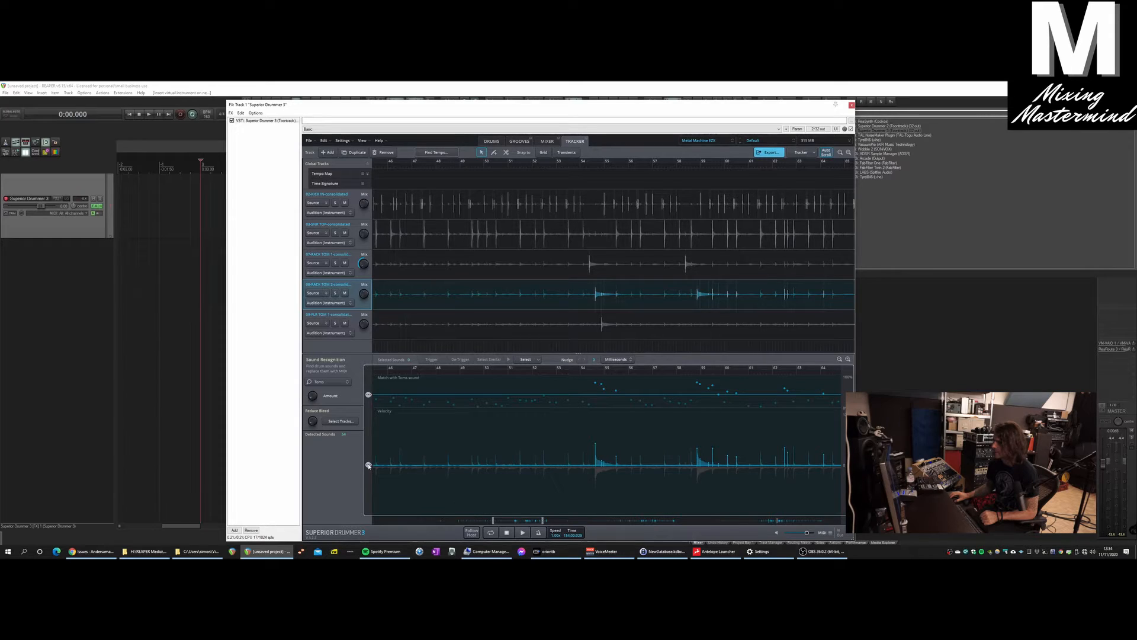
pyautogui.moveTo(369, 465); pyautogui.dragTo(373, 449)
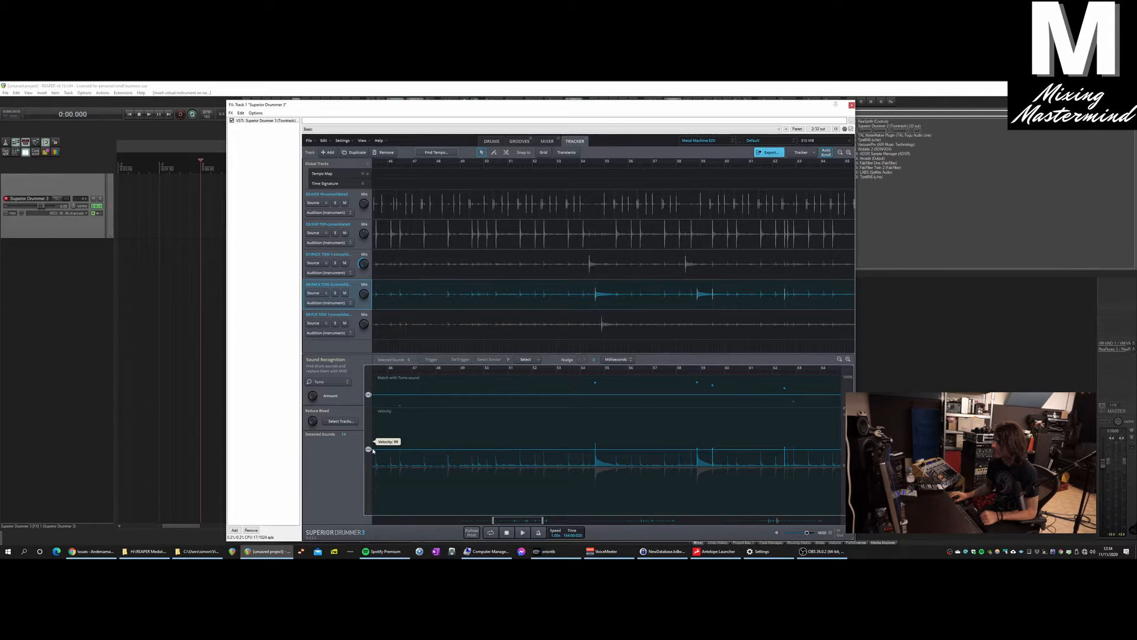
# Step: De-trigger the three false RACK TOM 2 hits between the real tom hits around bars 59 to 63
pyautogui.moveTo(516, 519)
pyautogui.mouseDown()
pyautogui.moveTo(477, 517)
pyautogui.moveTo(644, 526)
pyautogui.moveTo(526, 525)
pyautogui.mouseUp()
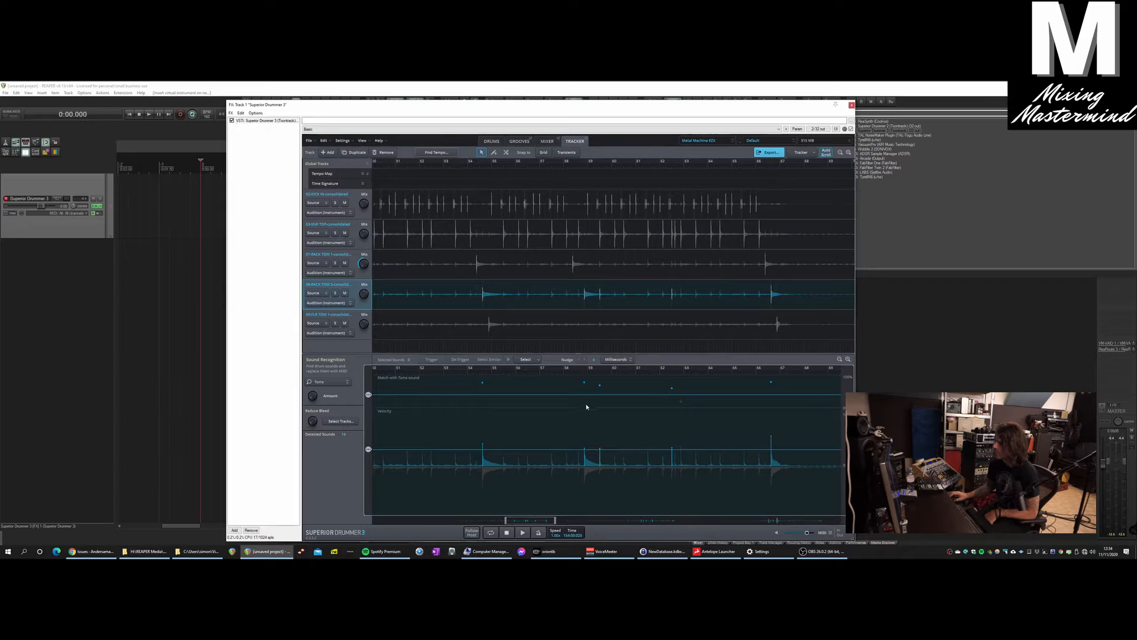
pyautogui.moveTo(597, 381); pyautogui.dragTo(684, 410)
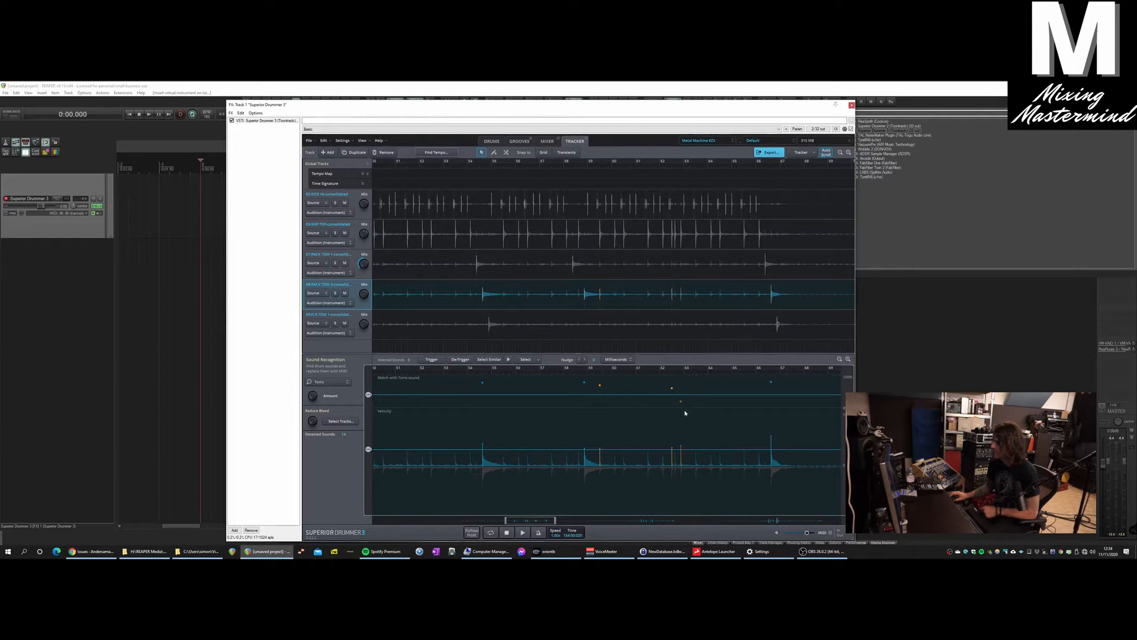
pyautogui.click(461, 359)
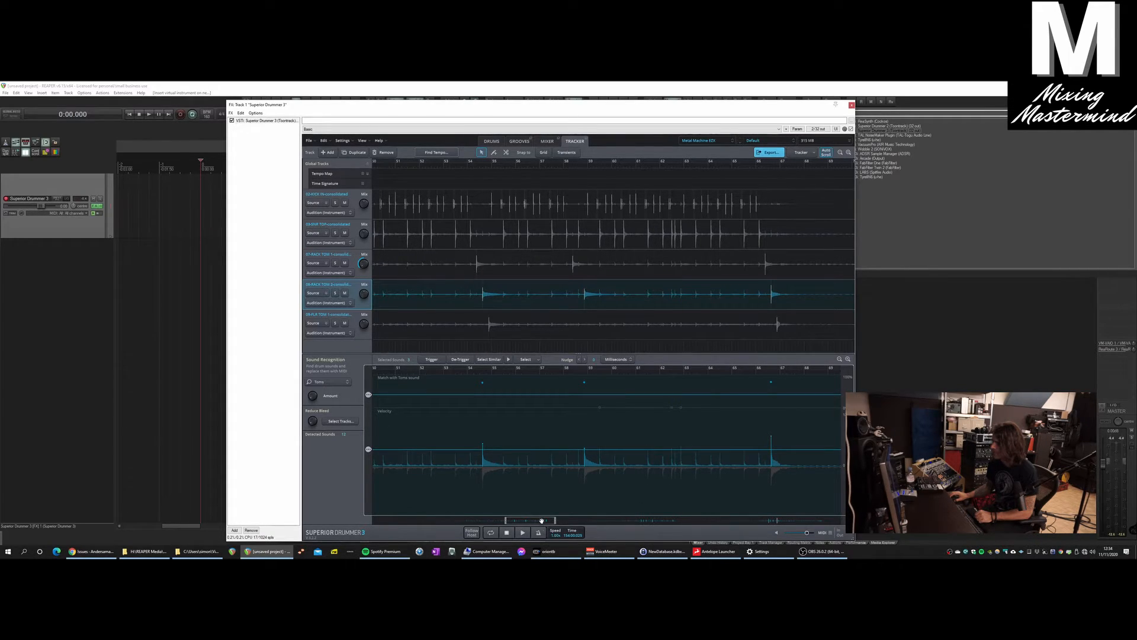
# Step: Reduce the bleed from the other drum tracks on RACK TOM 2 to remove the two false hits around bars 103 and 104
pyautogui.moveTo(542, 520); pyautogui.dragTo(659, 531)
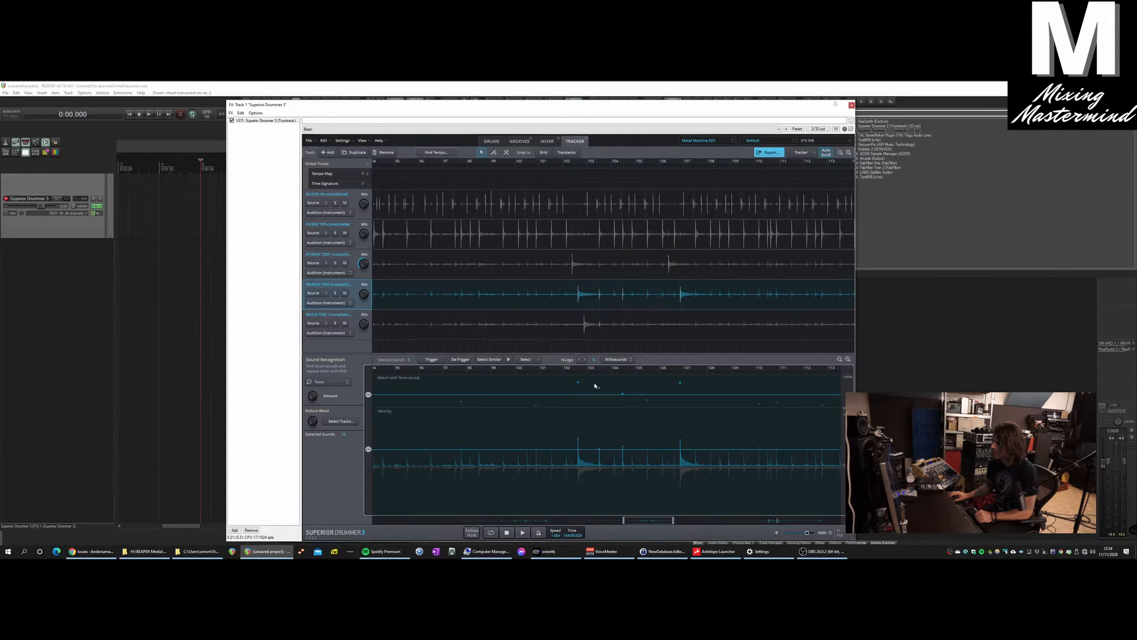
pyautogui.moveTo(629, 403); pyautogui.dragTo(628, 401)
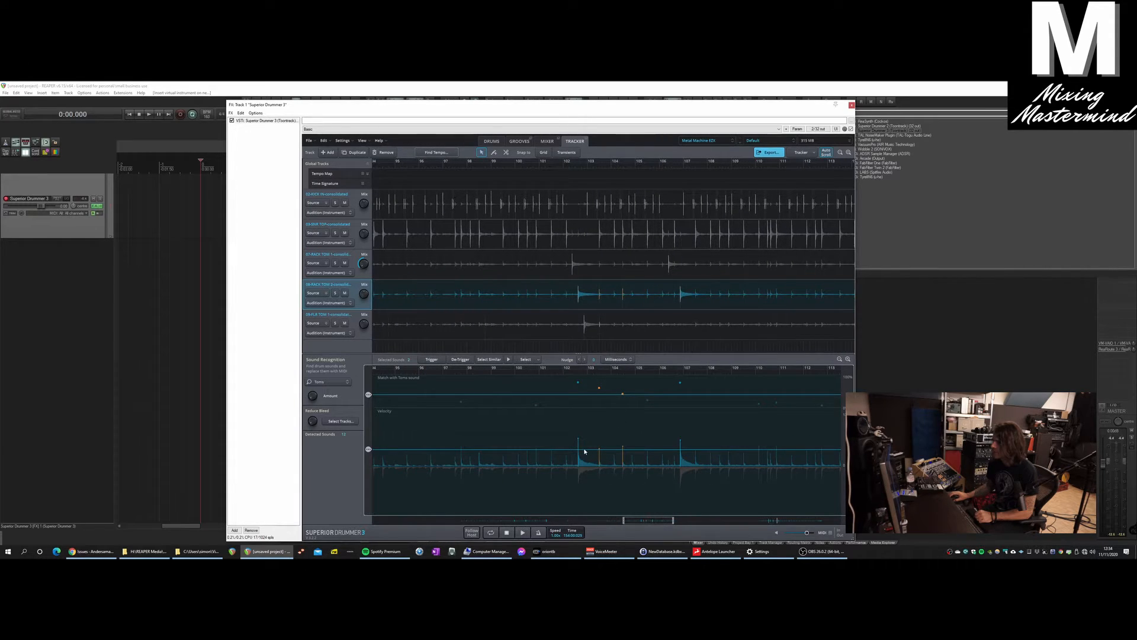
pyautogui.click(344, 424)
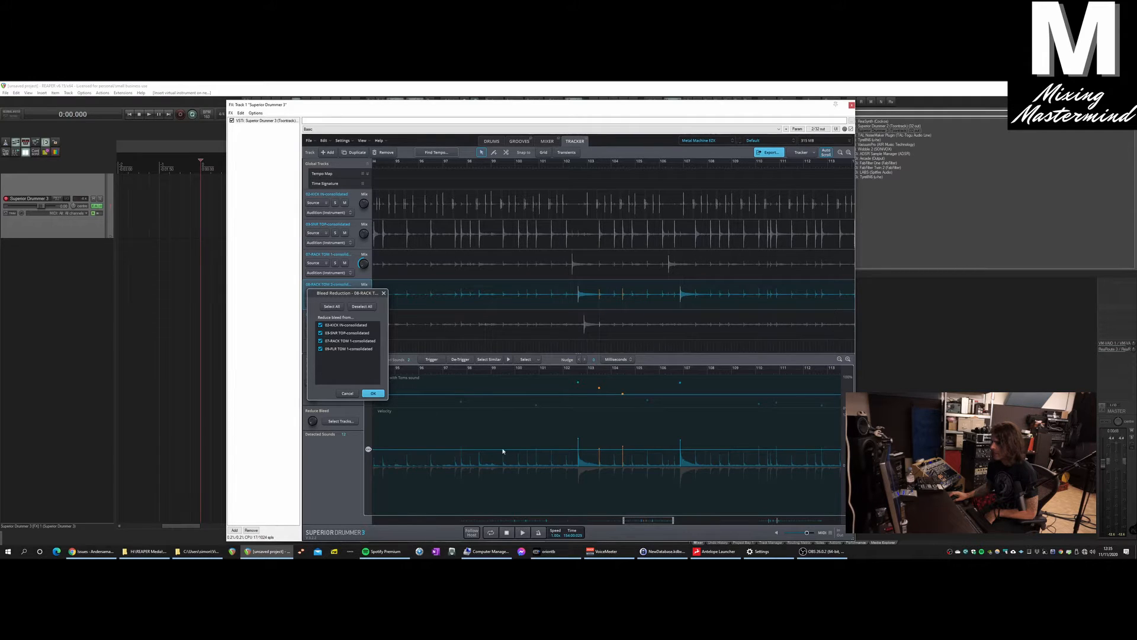
pyautogui.click(320, 350)
pyautogui.click(374, 393)
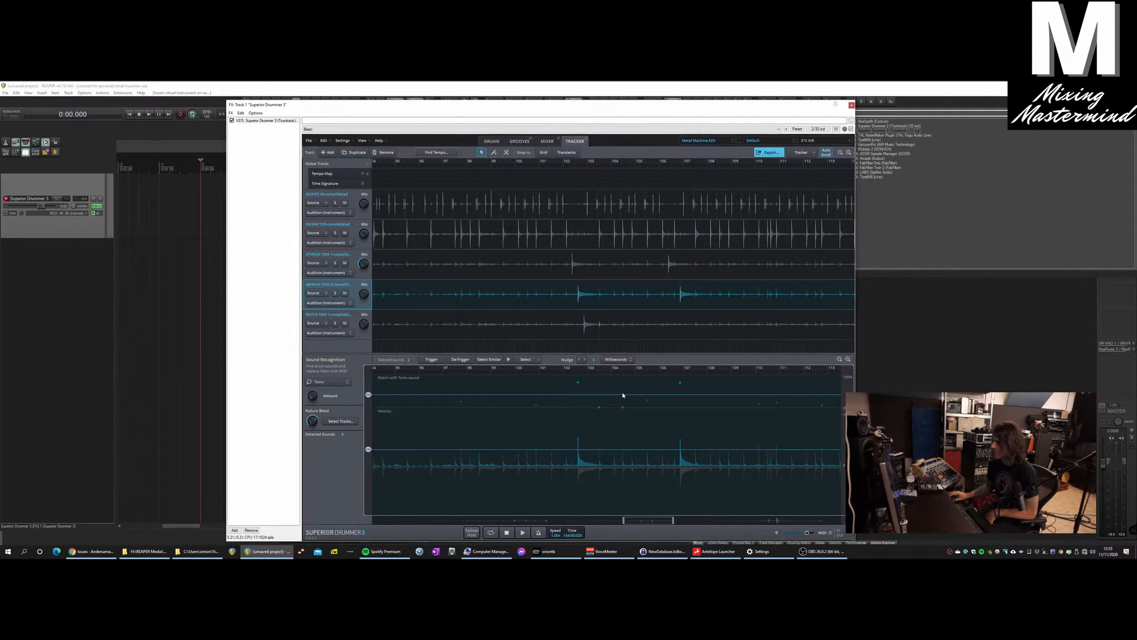
# Step: Select the FLR TOM 1 track and raise its velocity threshold above the low-level bleed
pyautogui.moveTo(649, 520); pyautogui.dragTo(475, 519)
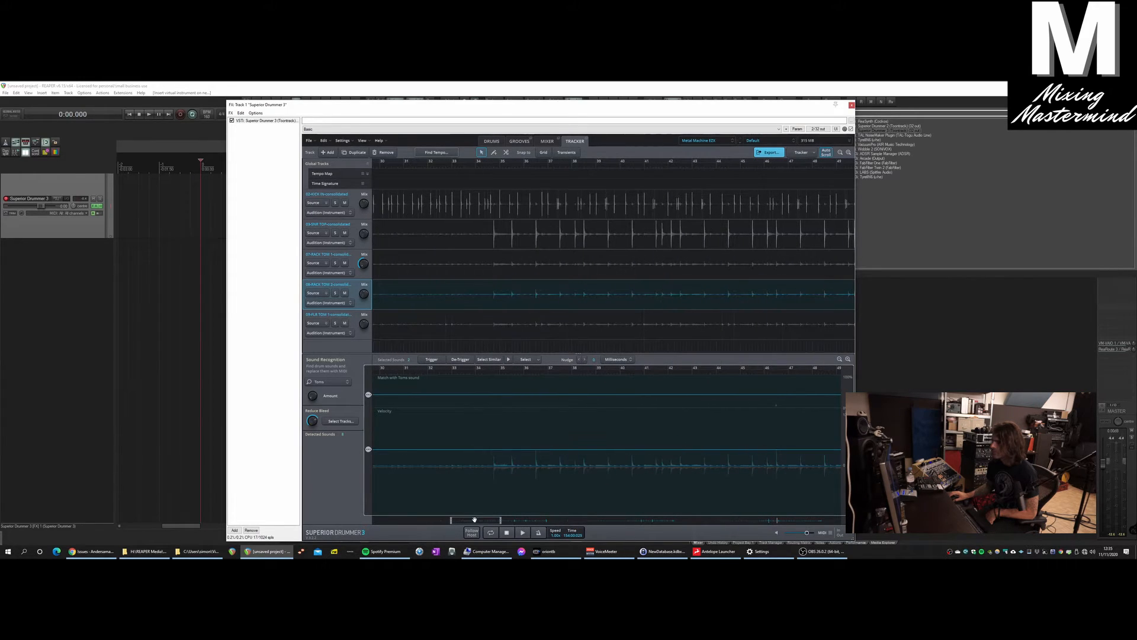
pyautogui.click(357, 323)
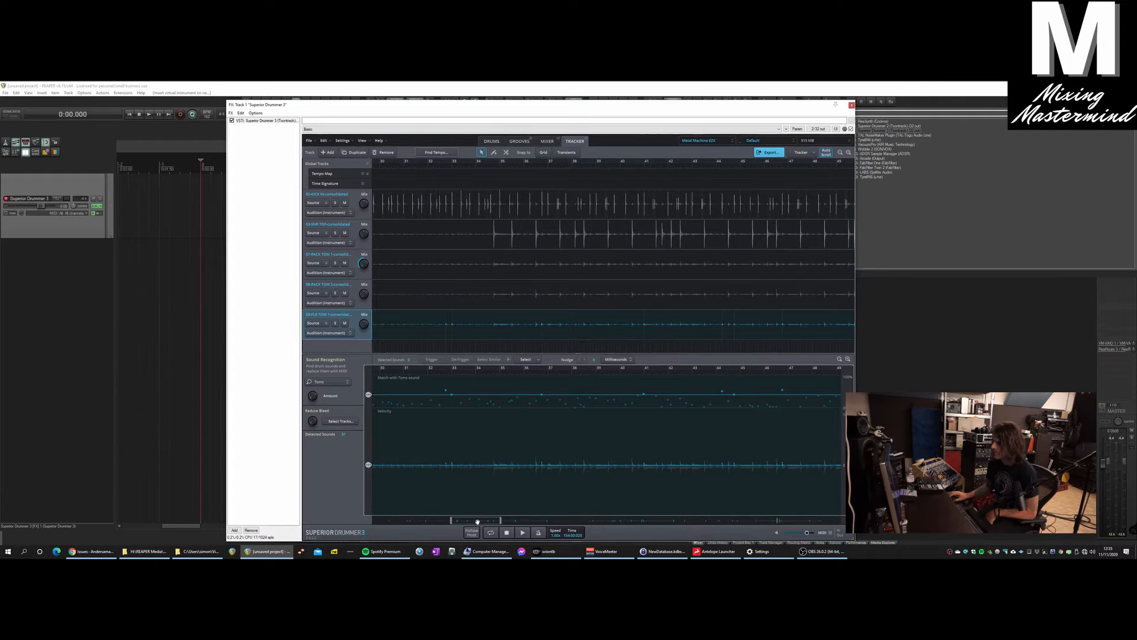
pyautogui.moveTo(477, 521); pyautogui.dragTo(450, 528)
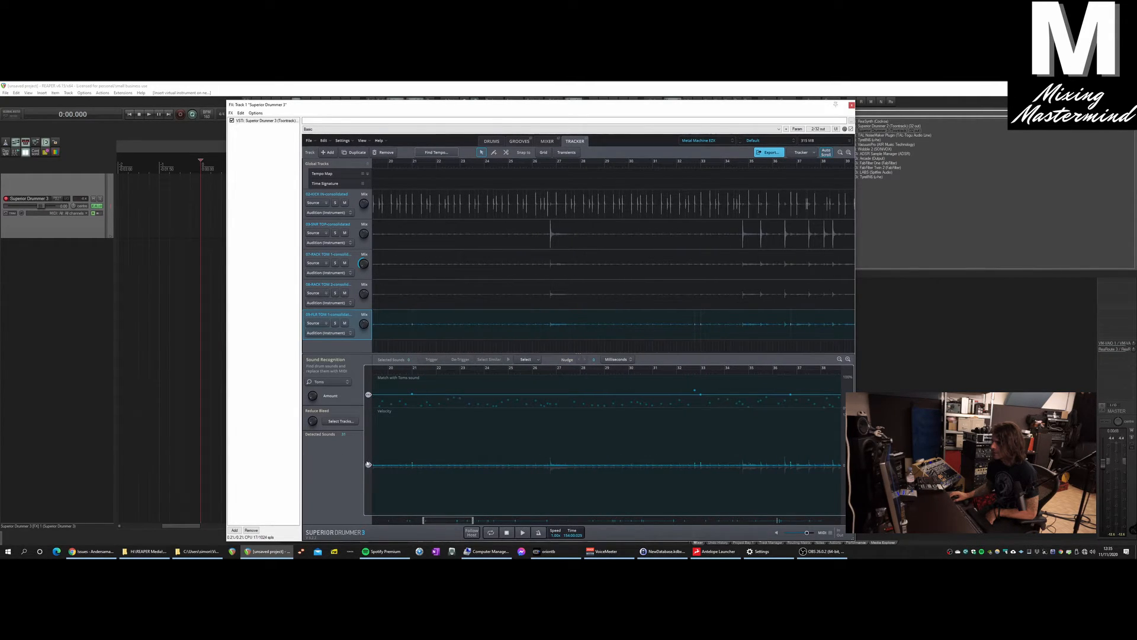
pyautogui.moveTo(368, 464); pyautogui.dragTo(371, 455)
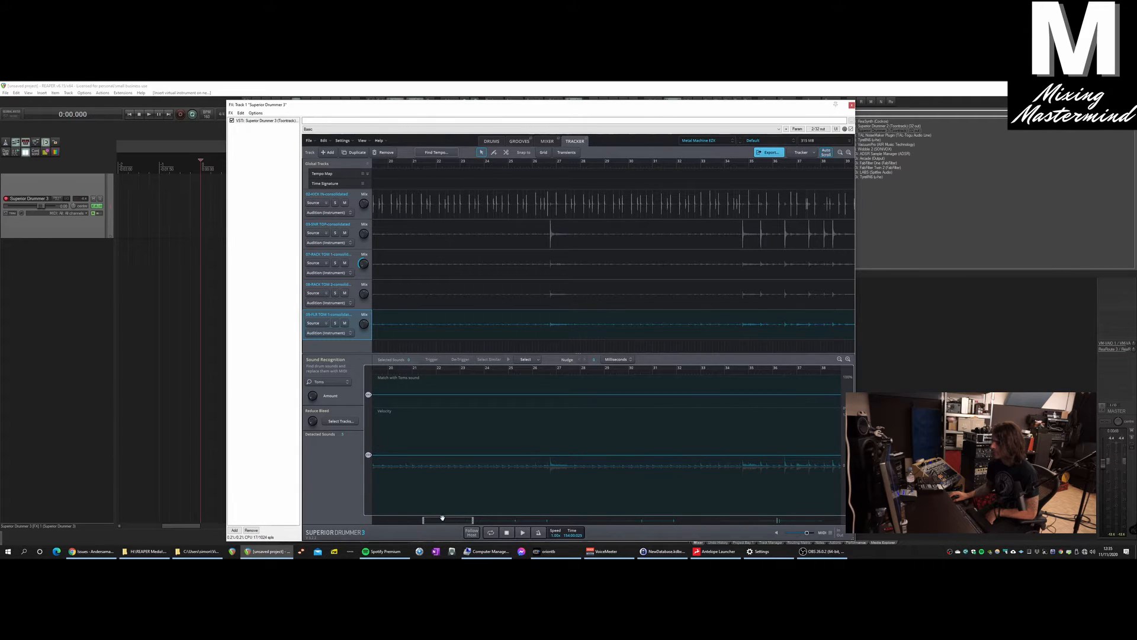
# Step: Audition the detected FLR TOM 1 hit near bar 55 in the tom fill
pyautogui.moveTo(447, 520); pyautogui.dragTo(525, 528)
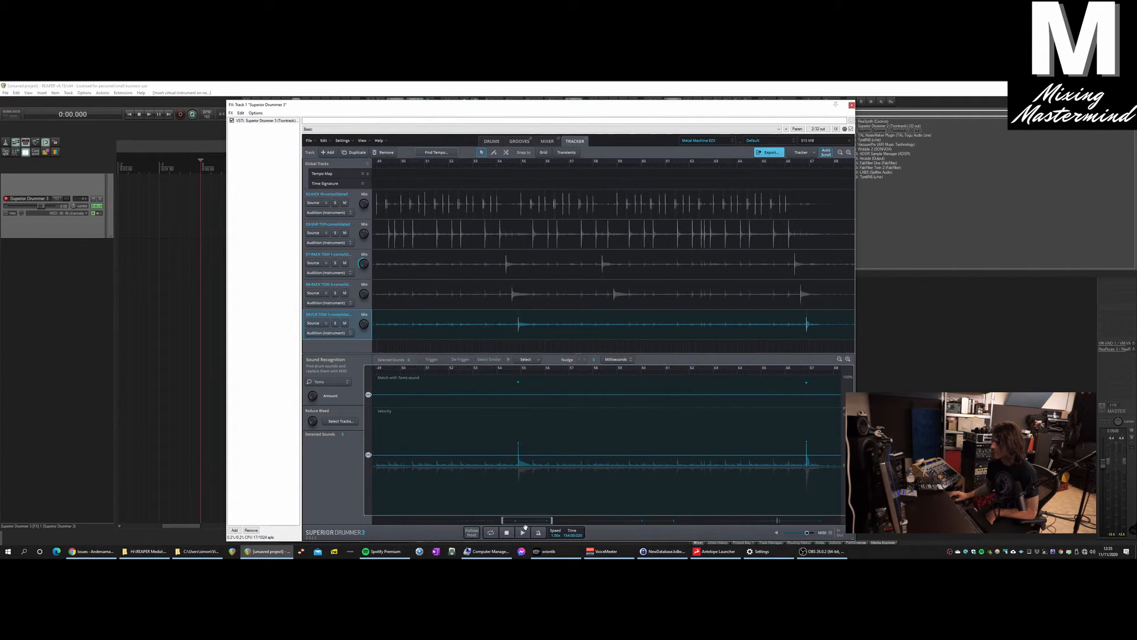
pyautogui.click(509, 369)
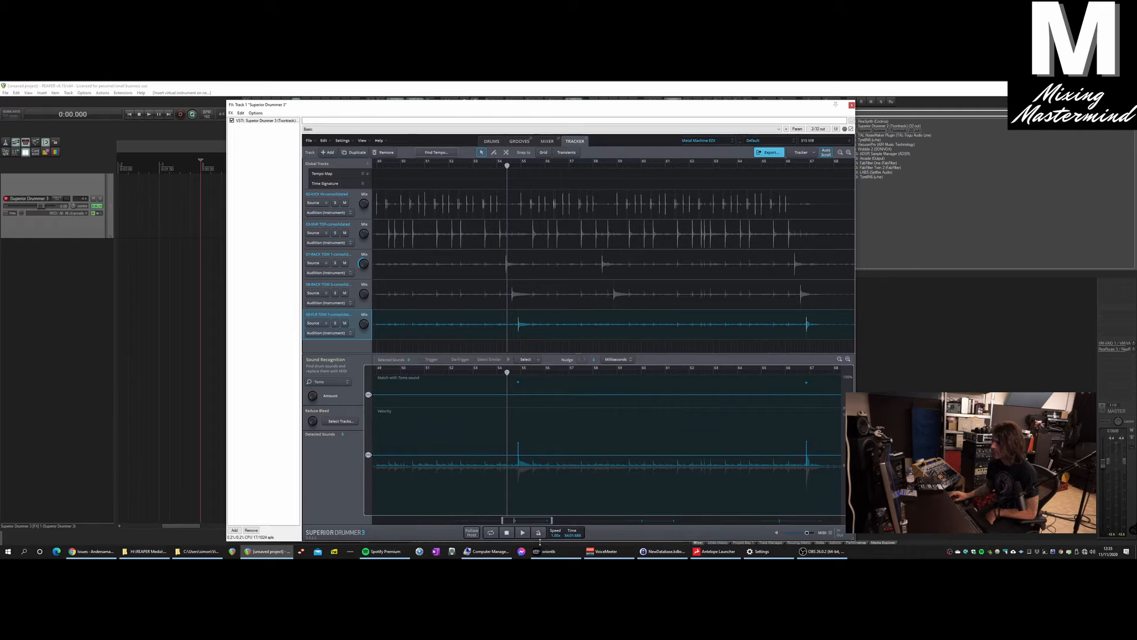
pyautogui.click(523, 532)
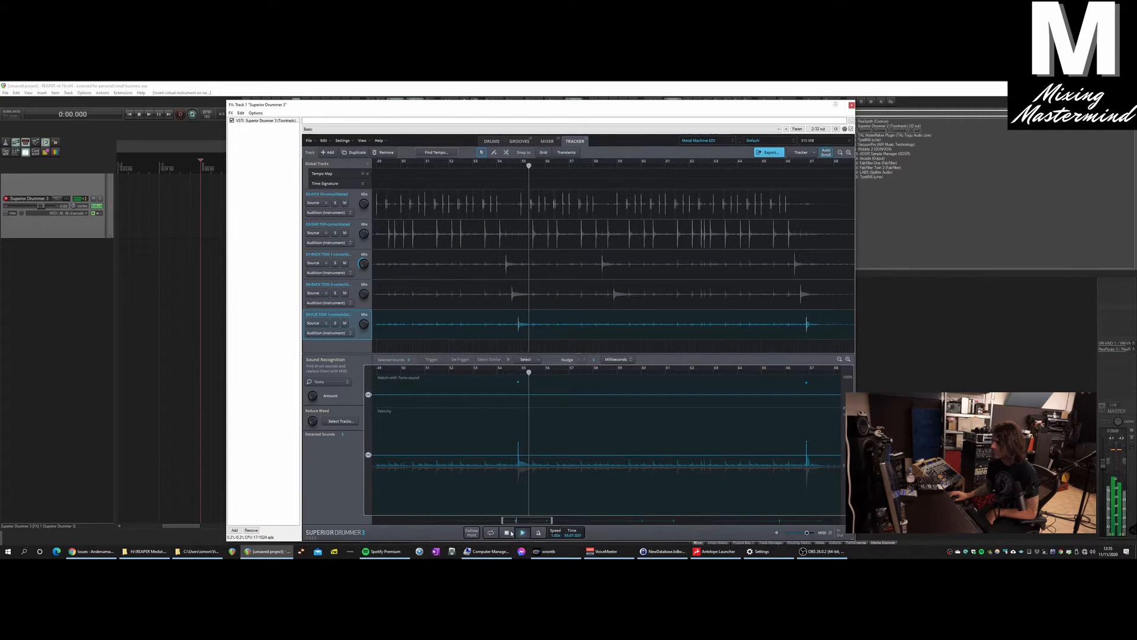
pyautogui.click(508, 533)
pyautogui.moveTo(534, 520); pyautogui.dragTo(493, 534)
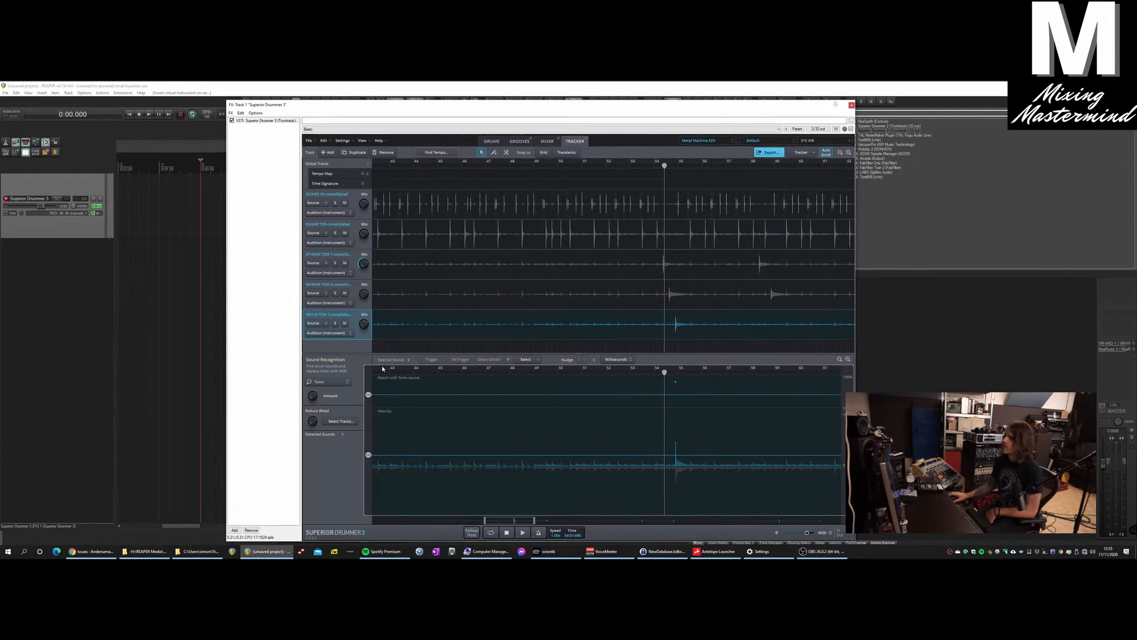
# Step: Go through the kick, snare, rack tom and floor tom tracks one by one to review their detected hits
pyautogui.keyDown('shift'); pyautogui.click(362, 213); pyautogui.keyUp('shift')
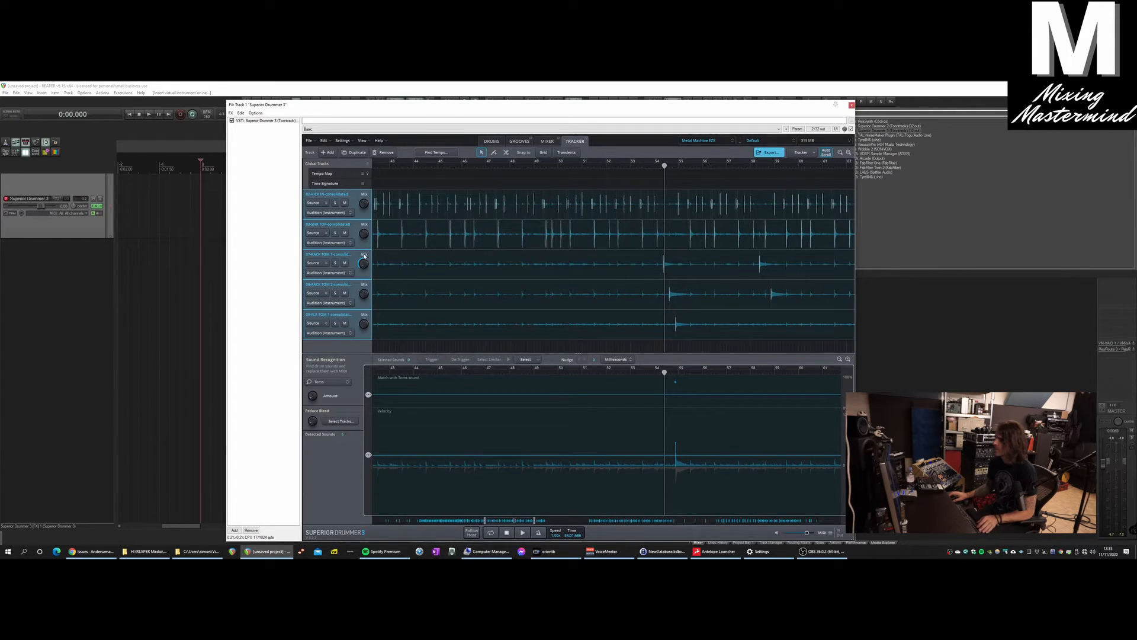
pyautogui.click(357, 320)
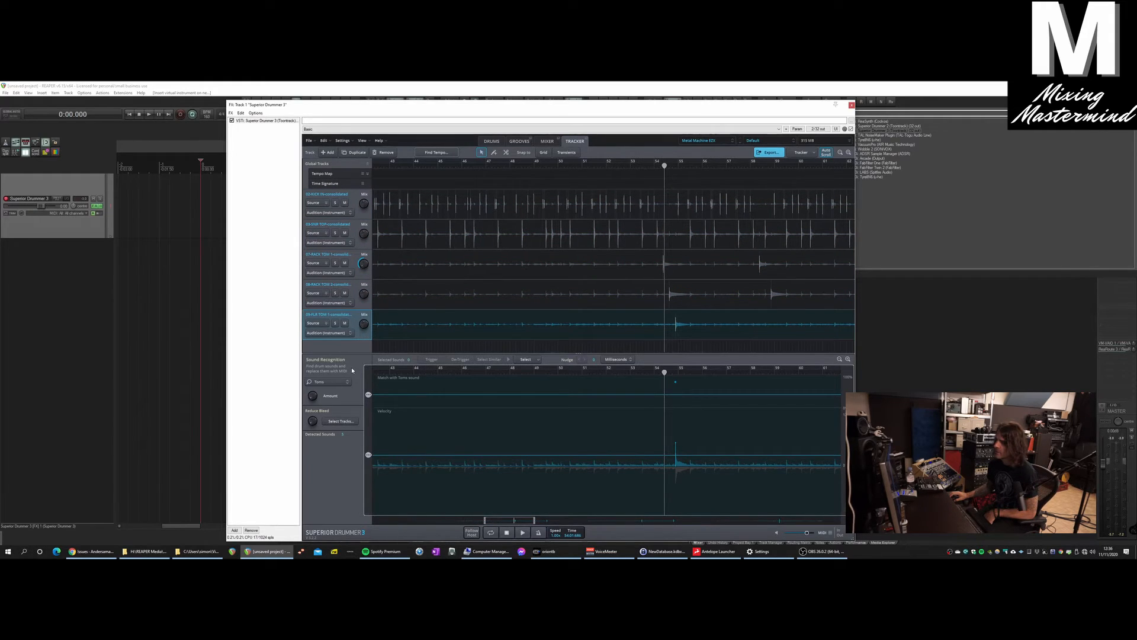
pyautogui.click(364, 210)
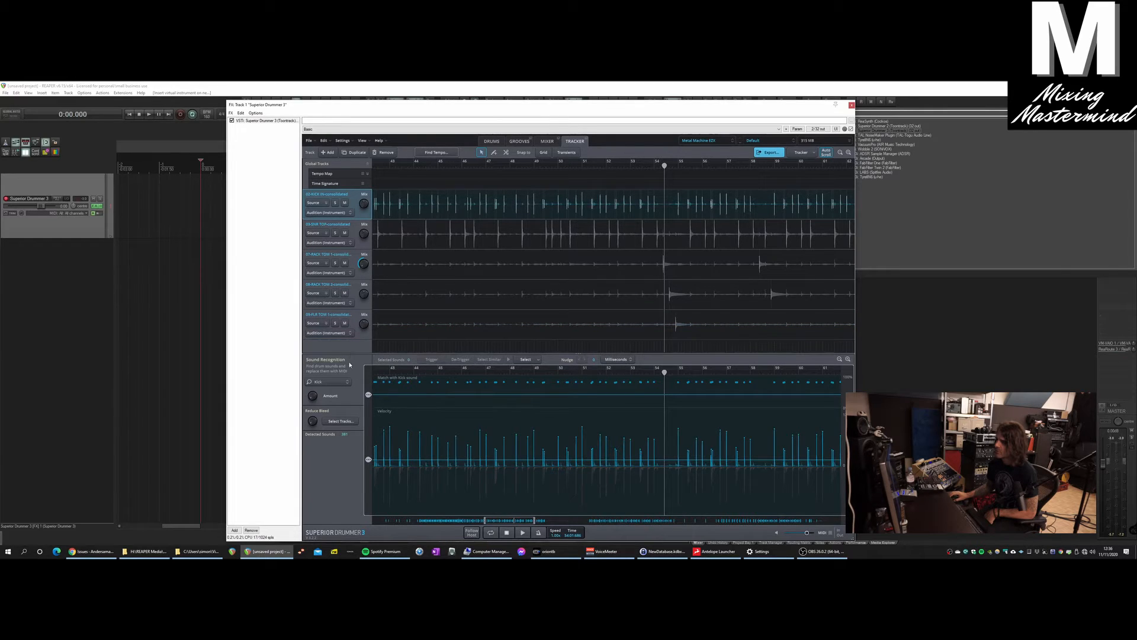
pyautogui.click(354, 235)
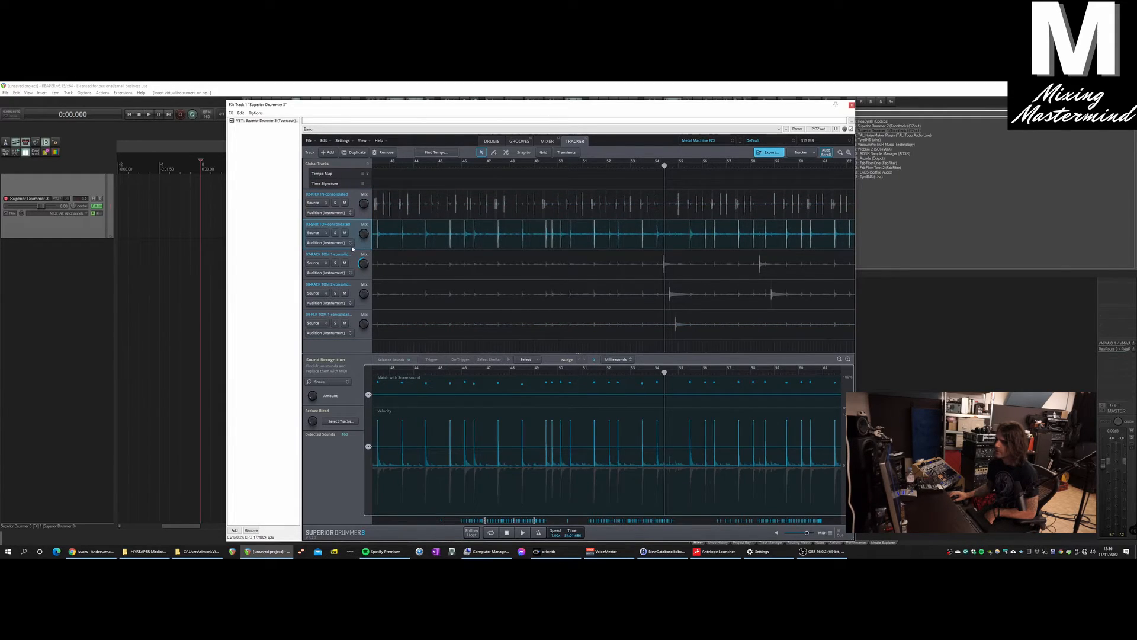
pyautogui.click(354, 267)
pyautogui.click(355, 291)
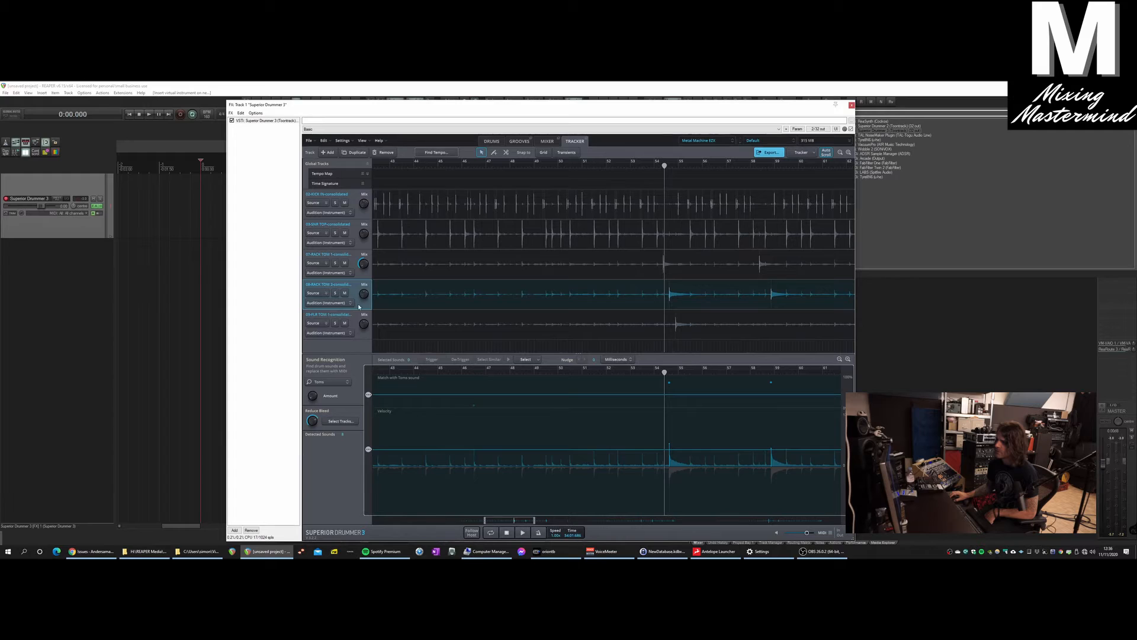
pyautogui.click(356, 321)
# Step: Check which replacement sounds are assigned to the RACK TOM 1 and RACK TOM 2 tracks
pyautogui.click(355, 258)
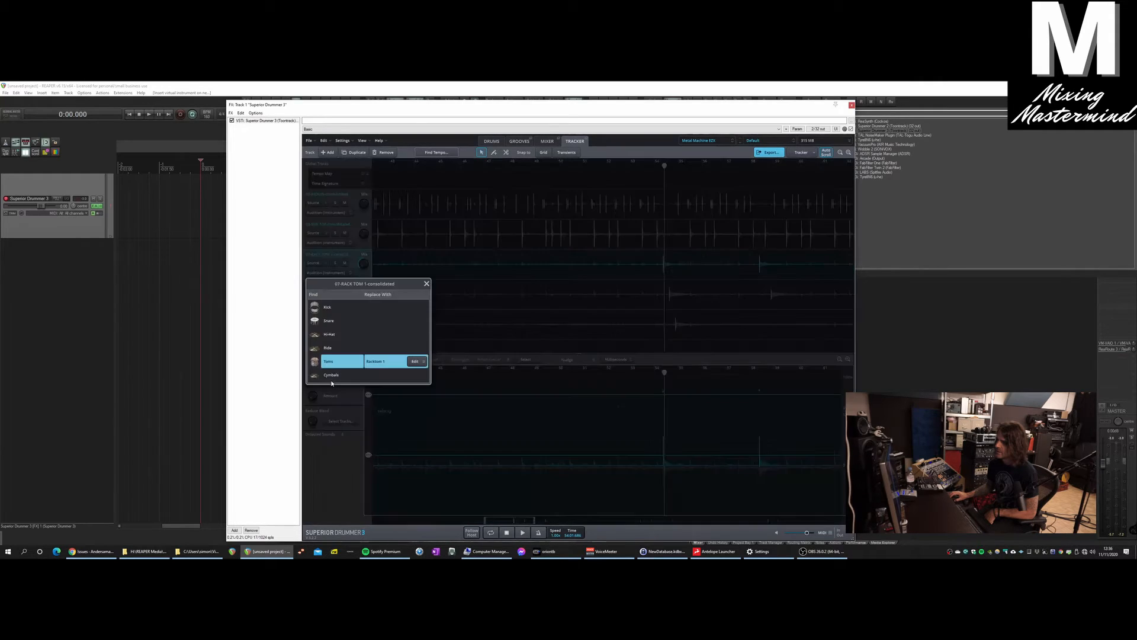
pyautogui.click(332, 382)
pyautogui.click(426, 285)
pyautogui.click(353, 285)
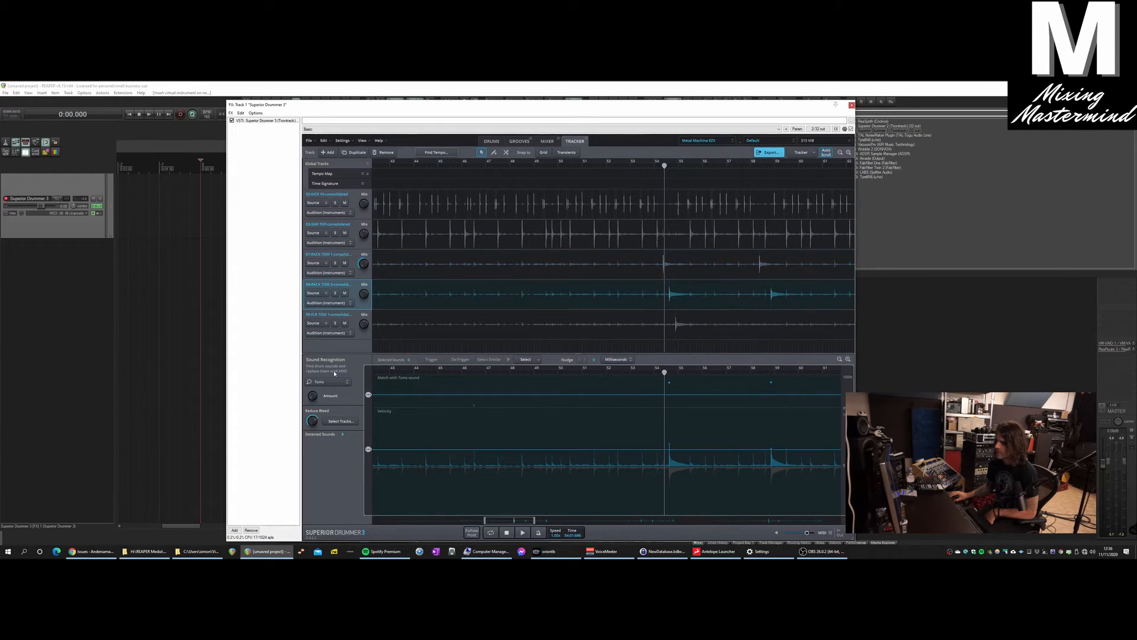
pyautogui.click(332, 381)
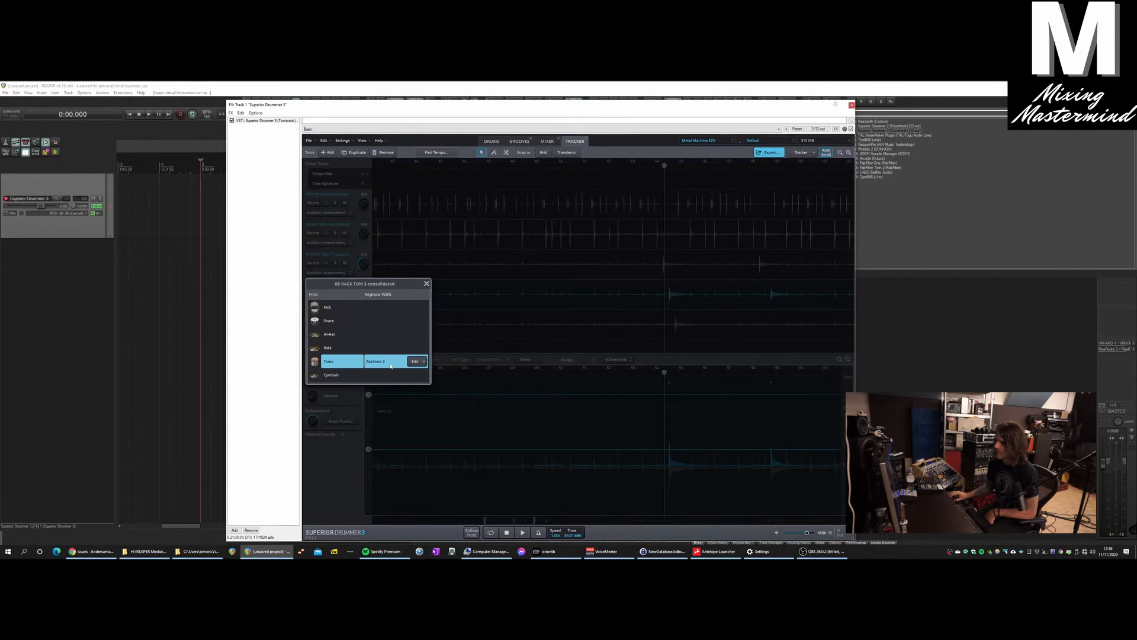
pyautogui.click(426, 283)
# Step: Set the Toms replacement sound of the FLR TOM 1 track to Floortom 1 with the Center articulation
pyautogui.click(356, 320)
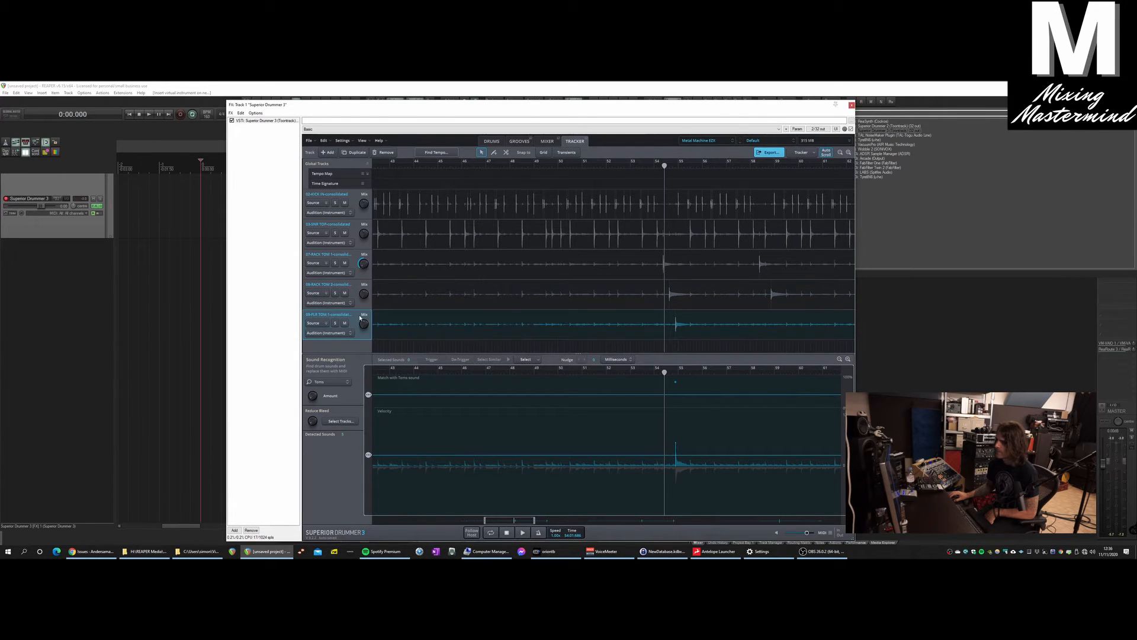
pyautogui.click(335, 385)
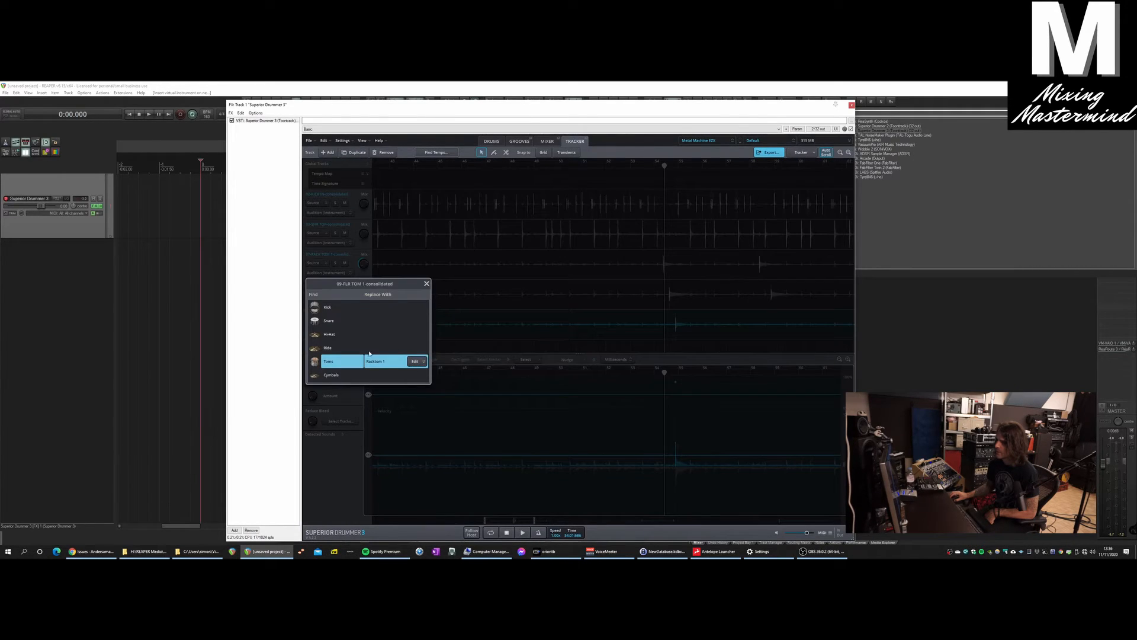
pyautogui.click(420, 362)
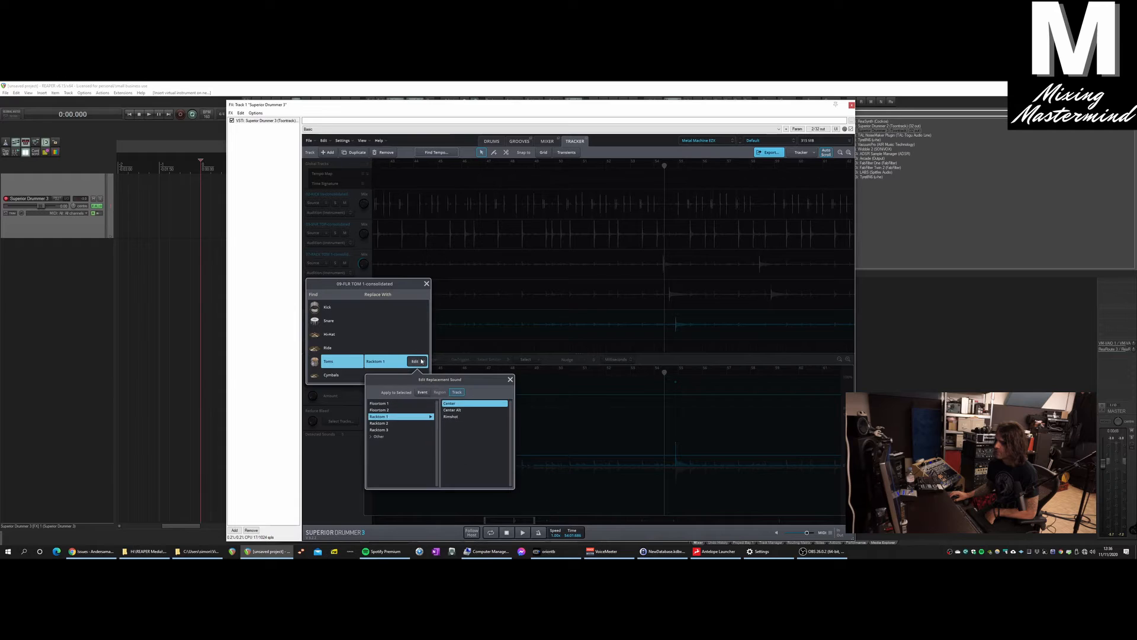
pyautogui.click(380, 403)
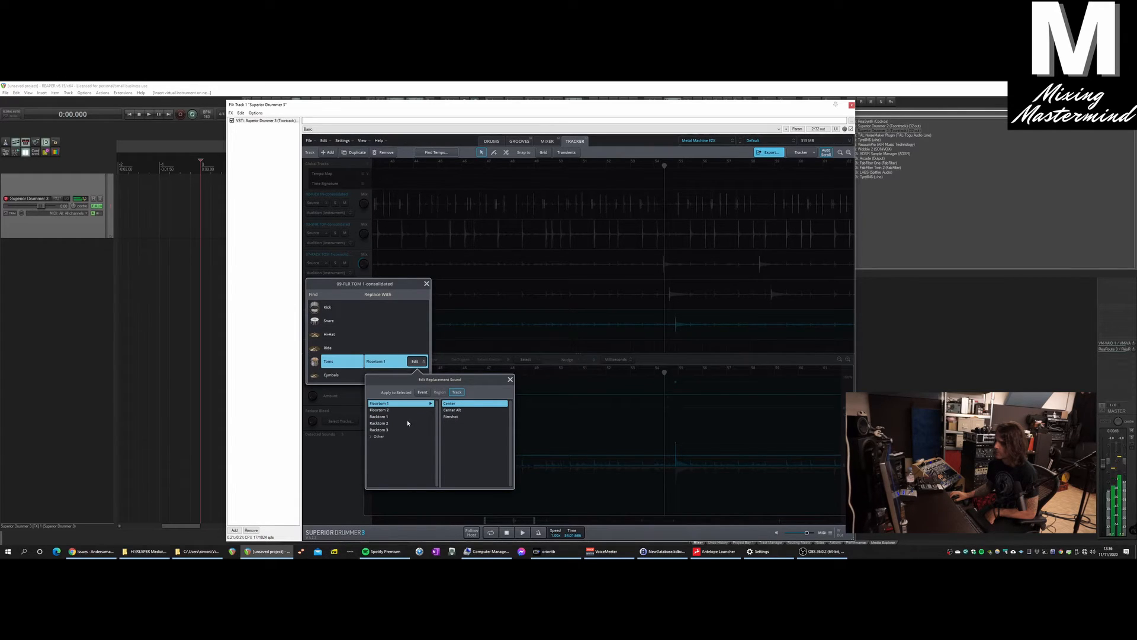
pyautogui.click(510, 379)
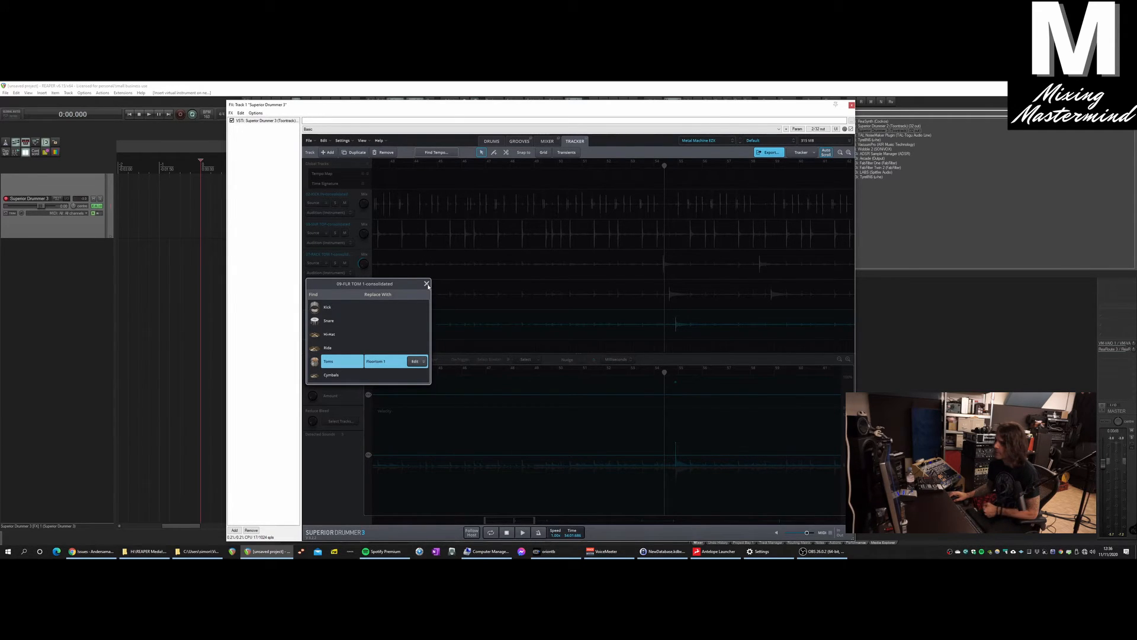
pyautogui.click(426, 284)
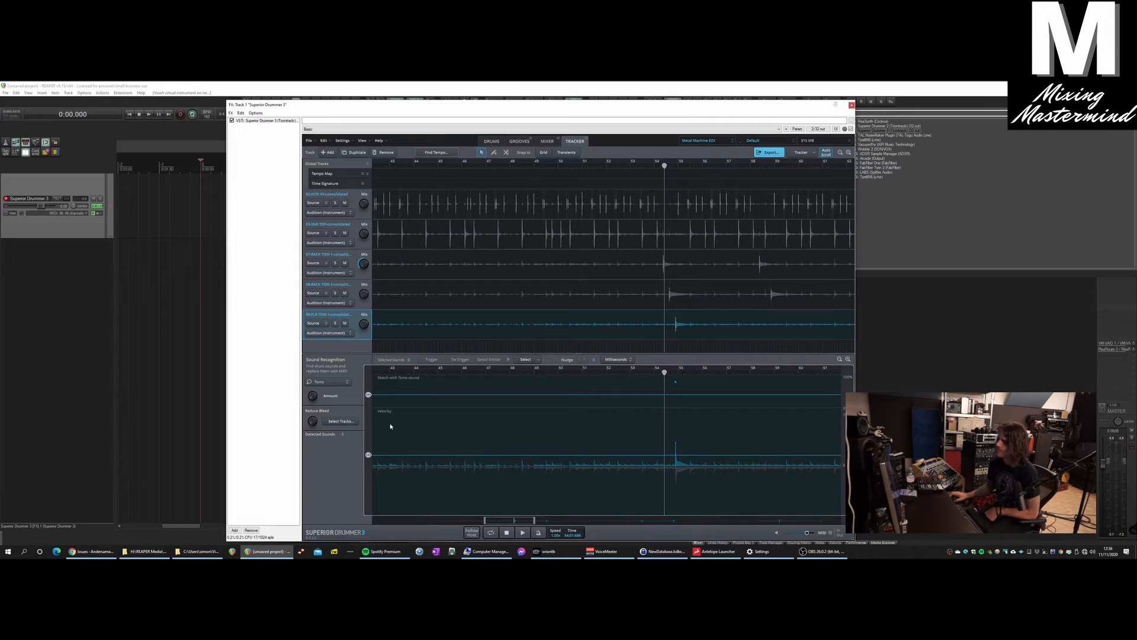
# Step: Export the MIDI of all tracked drums and place it on a new REAPER track at the project start
pyautogui.click(356, 270)
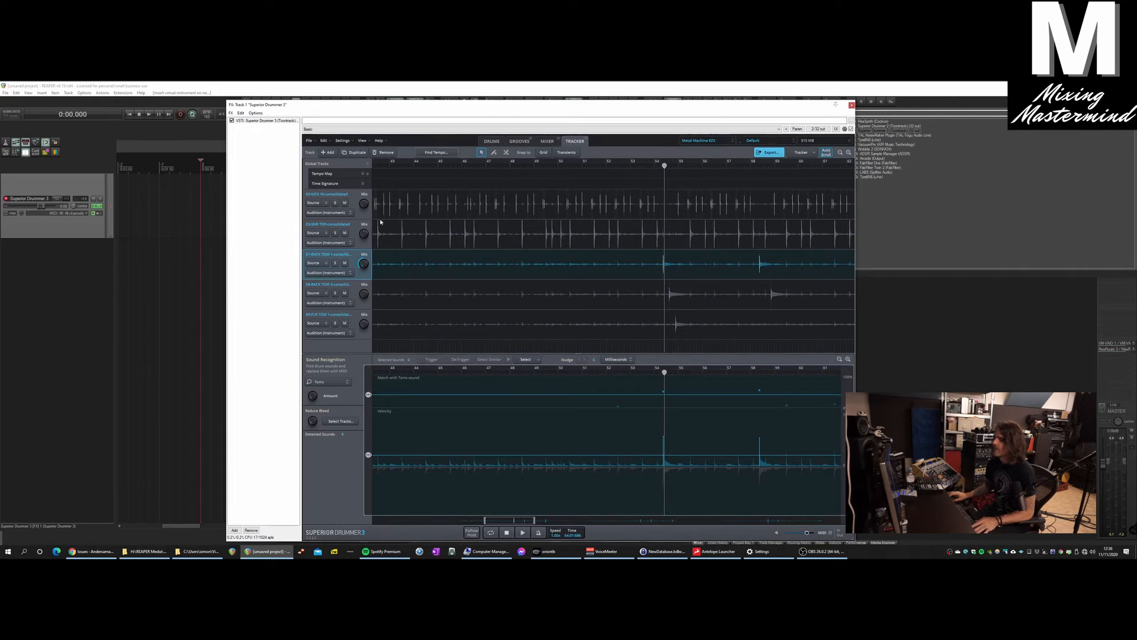
pyautogui.click(770, 152)
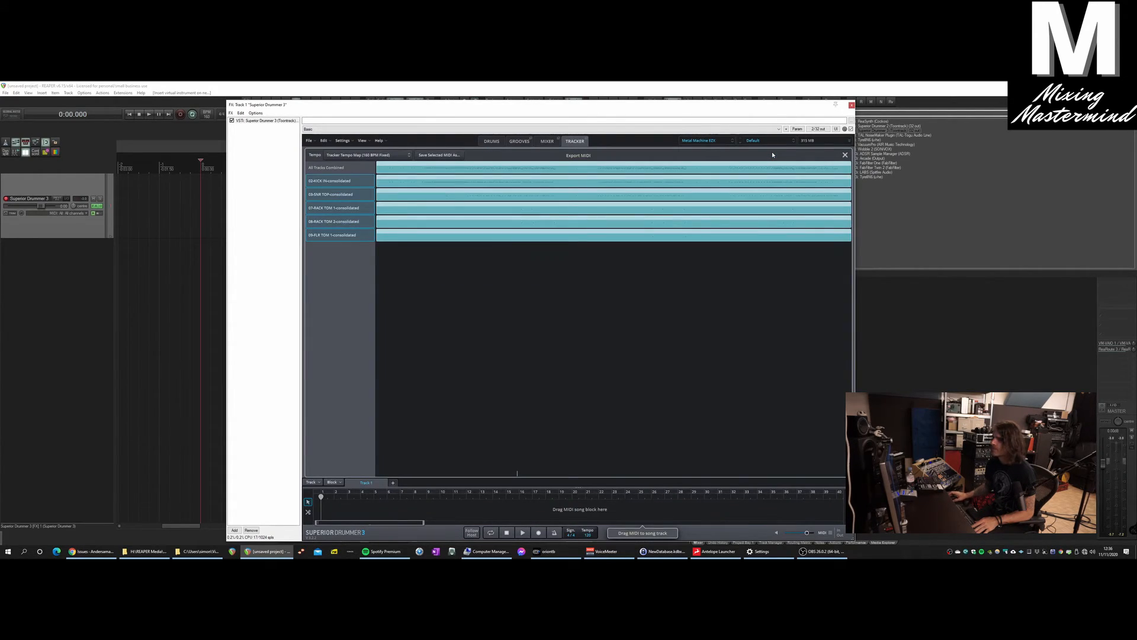
pyautogui.moveTo(534, 112); pyautogui.dragTo(712, 115)
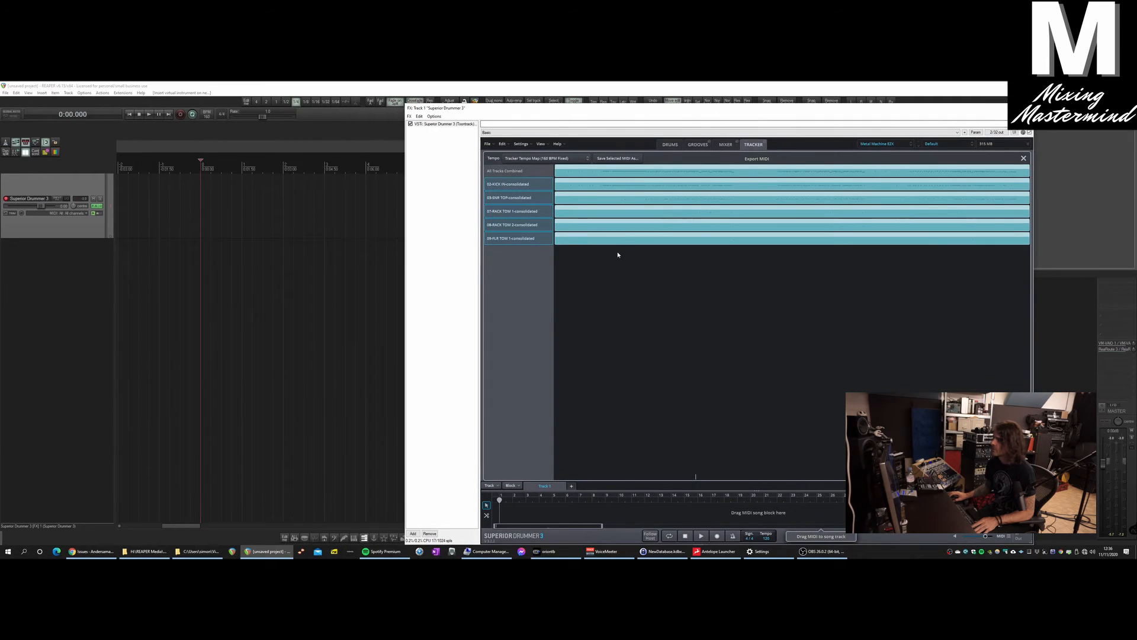
pyautogui.moveTo(525, 184); pyautogui.dragTo(201, 284)
pyautogui.click(74, 252)
# Step: Move the Tracker Export MIDI item onto the Superior Drummer 3 track, keeping it at the project start
pyautogui.scroll(1, 219, 297)
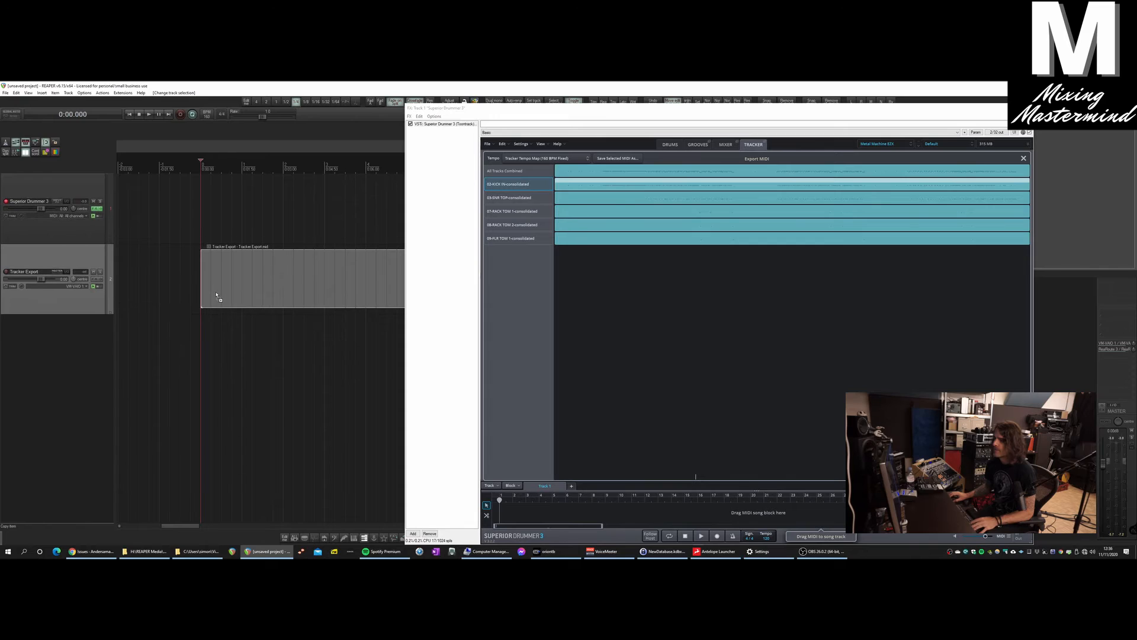
pyautogui.scroll(-4, 252, 287)
pyautogui.scroll(-5, 255, 305)
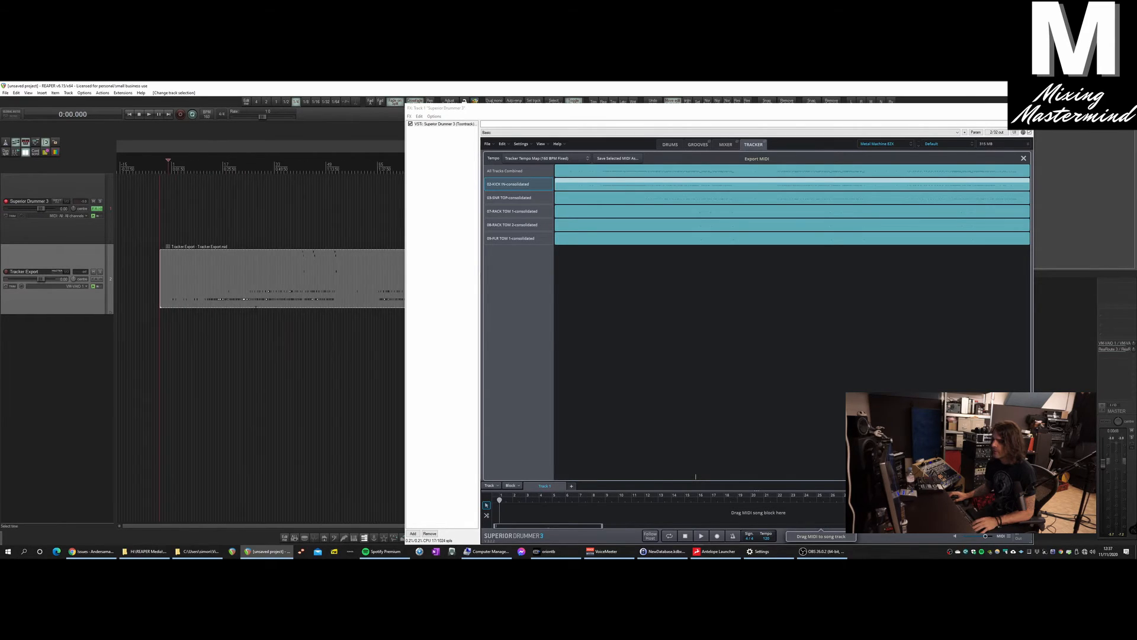
pyautogui.scroll(-3, 256, 307)
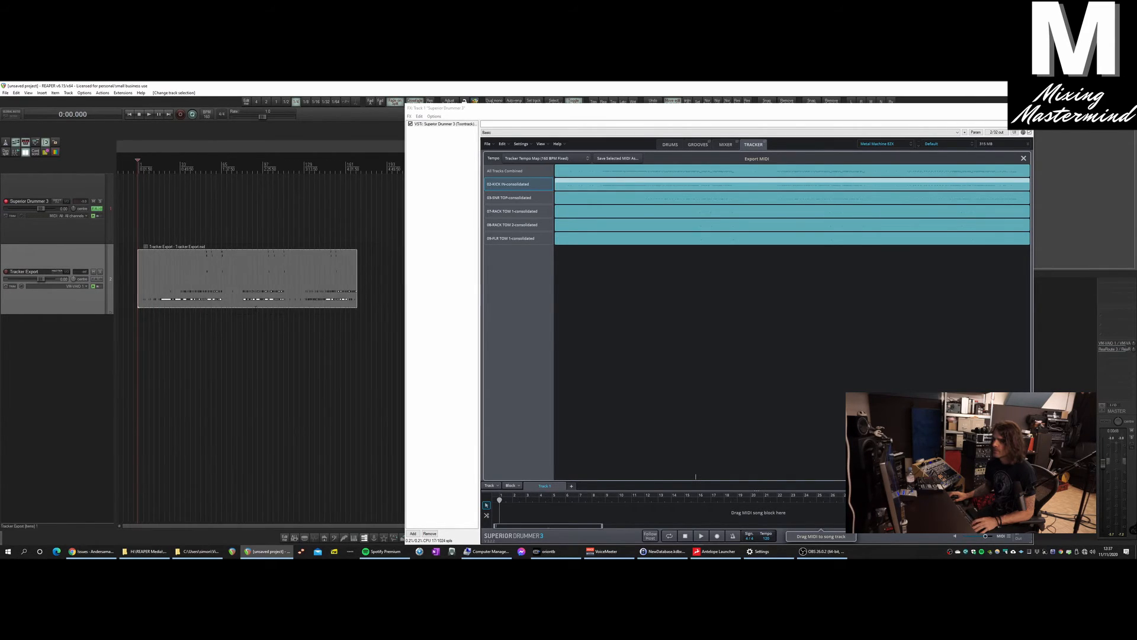
pyautogui.scroll(-2, 221, 281)
pyautogui.moveTo(193, 280); pyautogui.dragTo(193, 210)
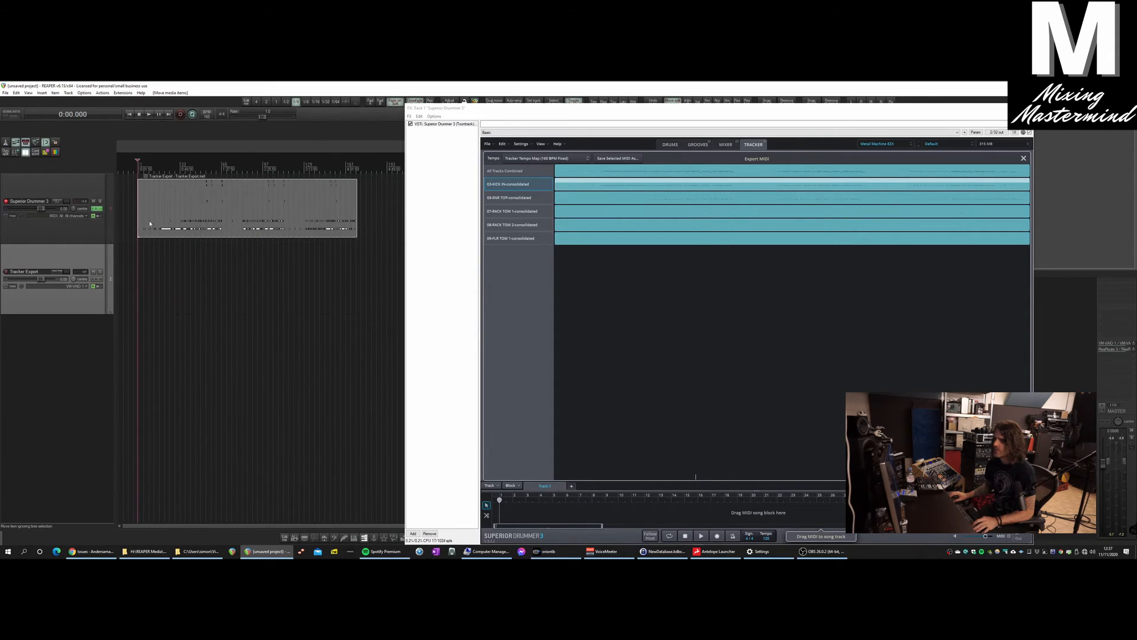
# Step: Play the Tracker Export MIDI through the drum kit, listening from 0:31.500 and from 0:55.500
pyautogui.click(164, 165)
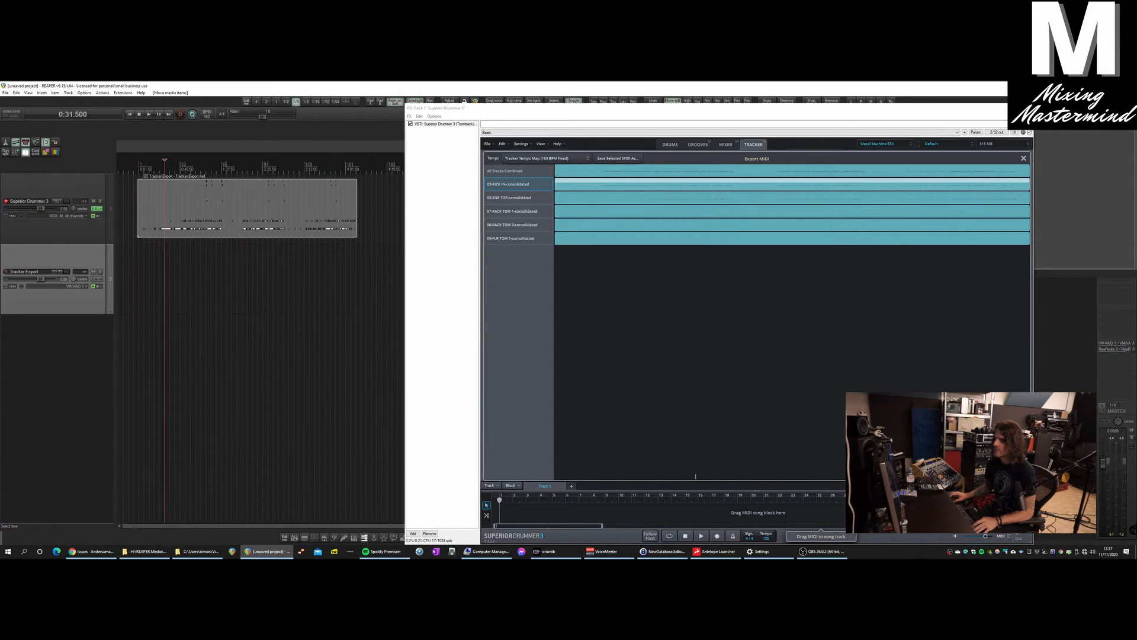
pyautogui.click(671, 145)
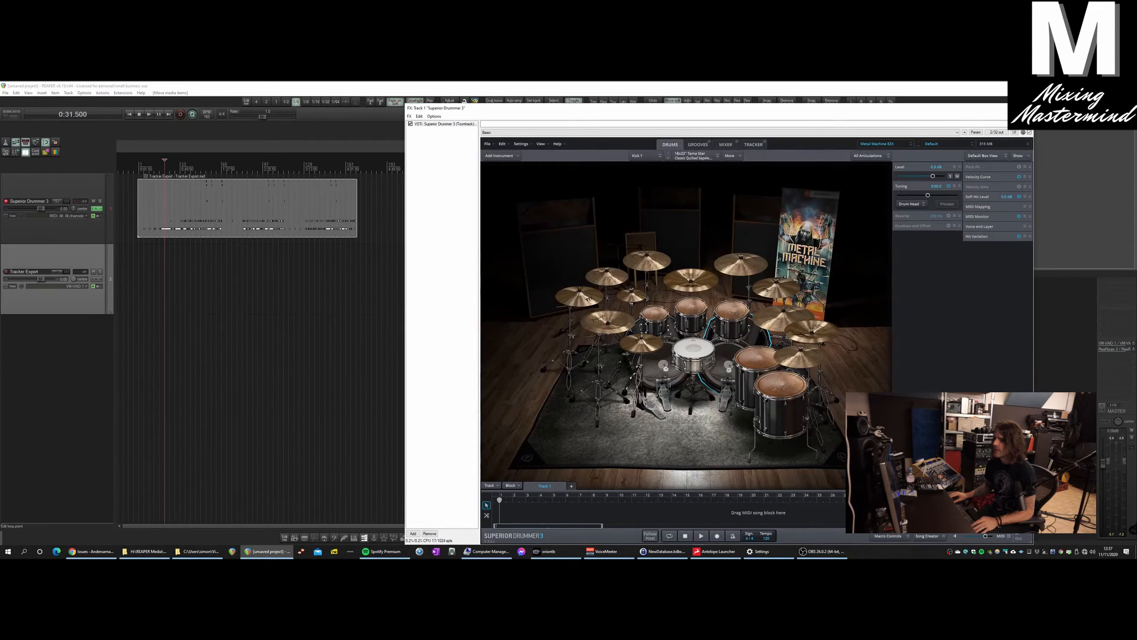
pyautogui.press('space')
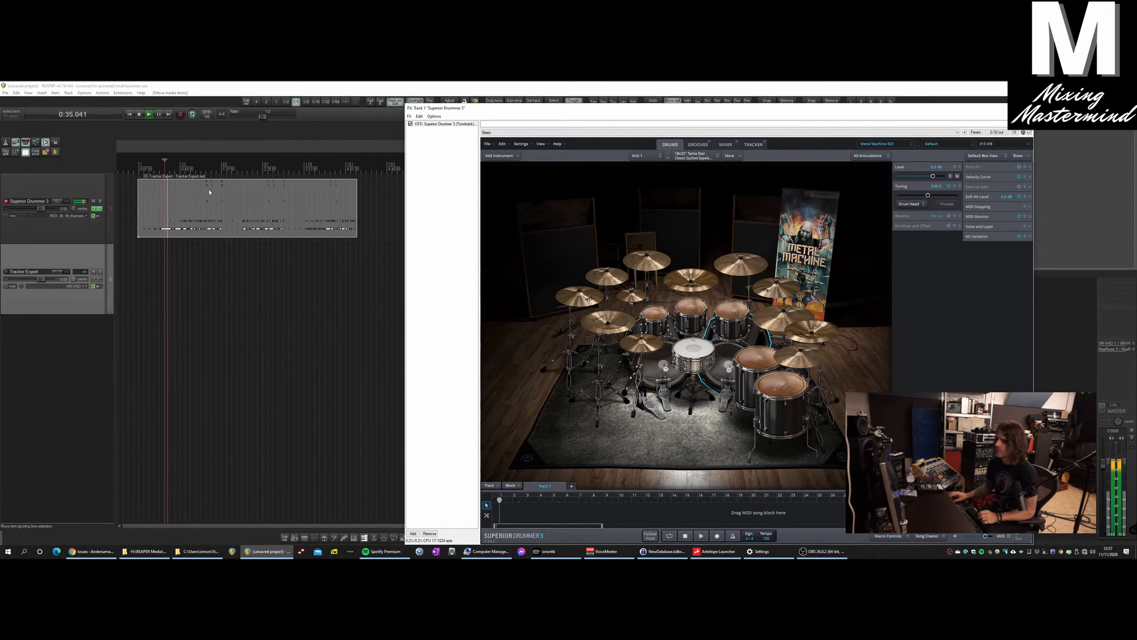
pyautogui.click(186, 167)
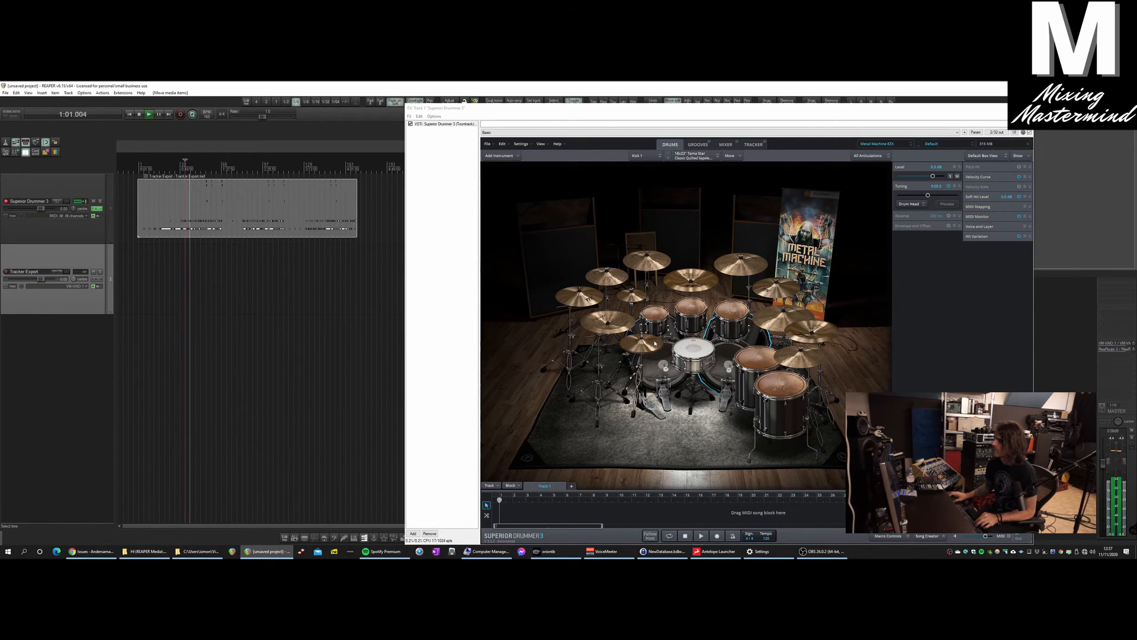
pyautogui.press('space')
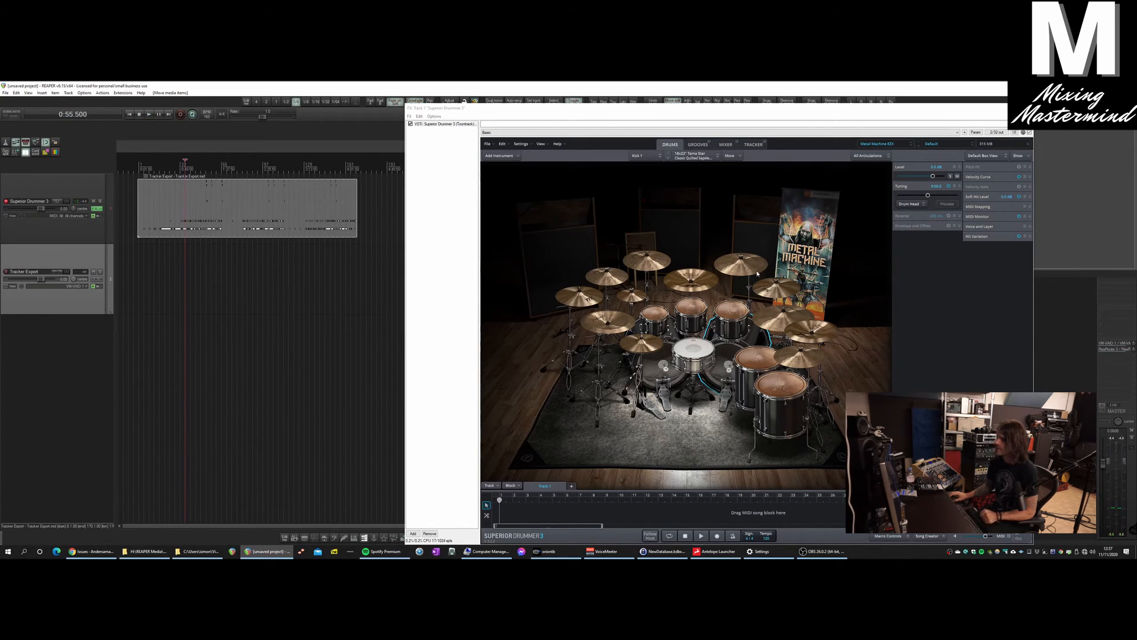
# Step: Examine the kit's mixer channels, the installed sound libraries and the available presets, and return to the drum kit view
pyautogui.click(726, 145)
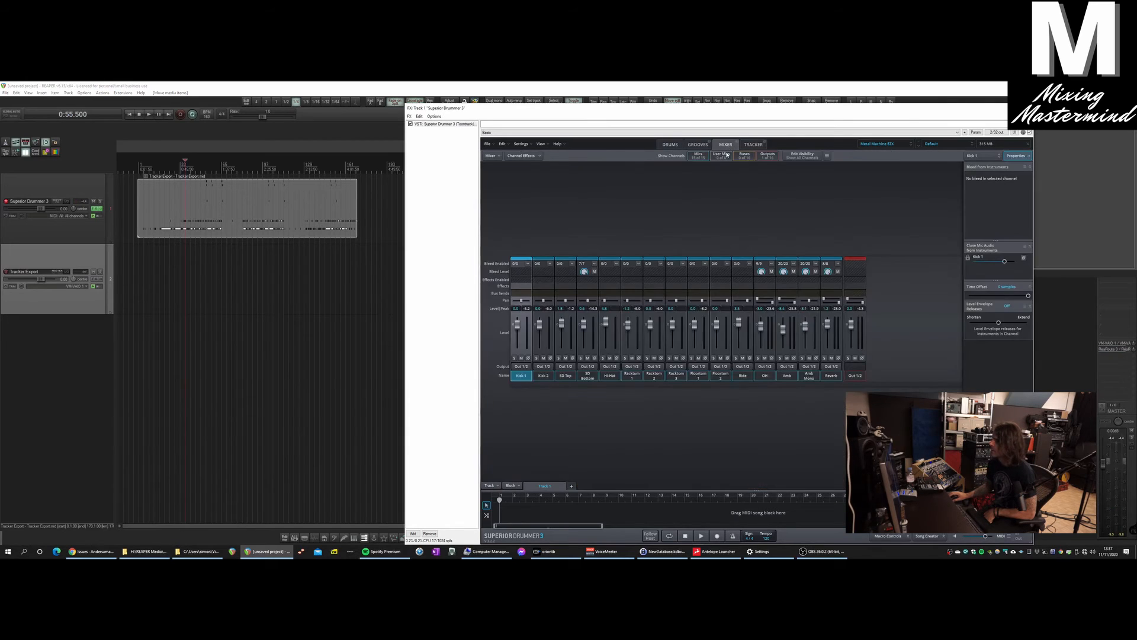
pyautogui.click(892, 145)
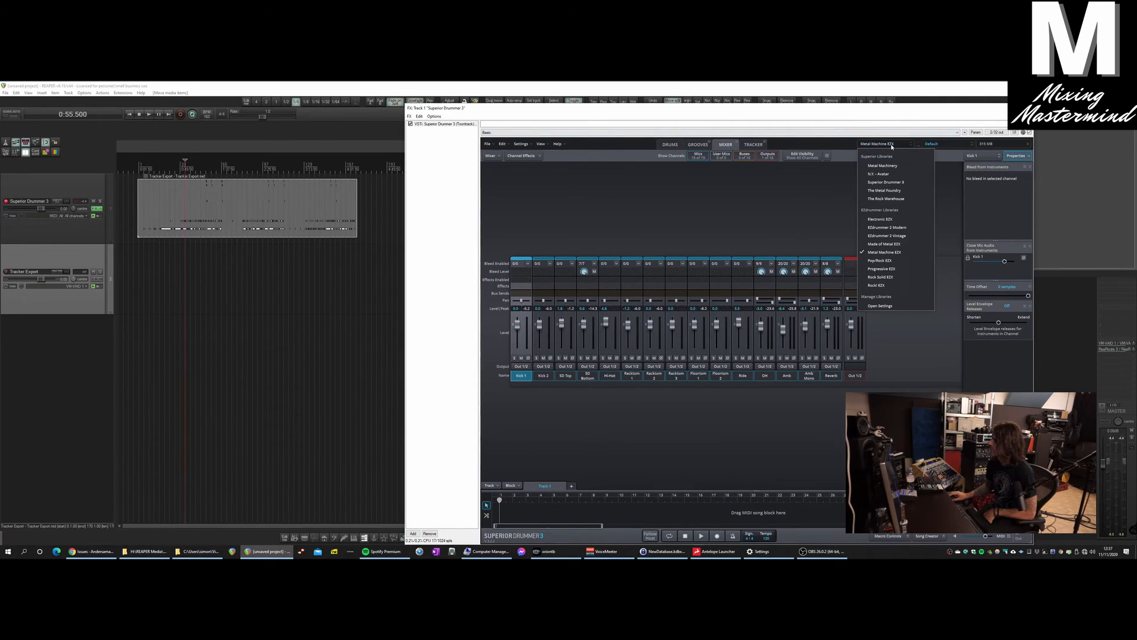
pyautogui.click(944, 146)
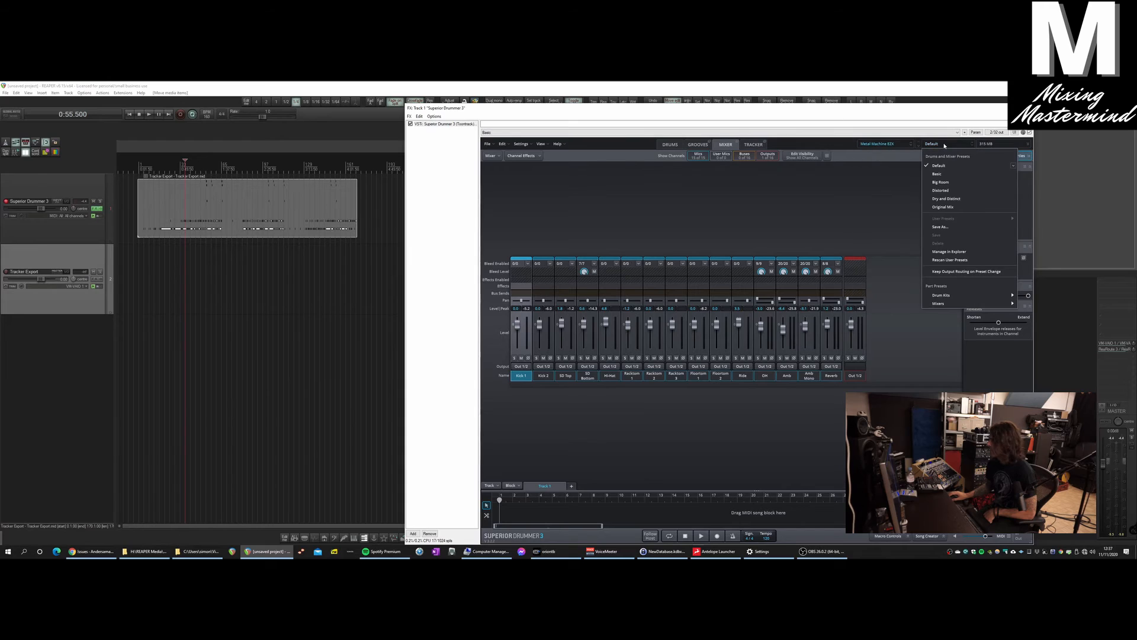
pyautogui.click(896, 144)
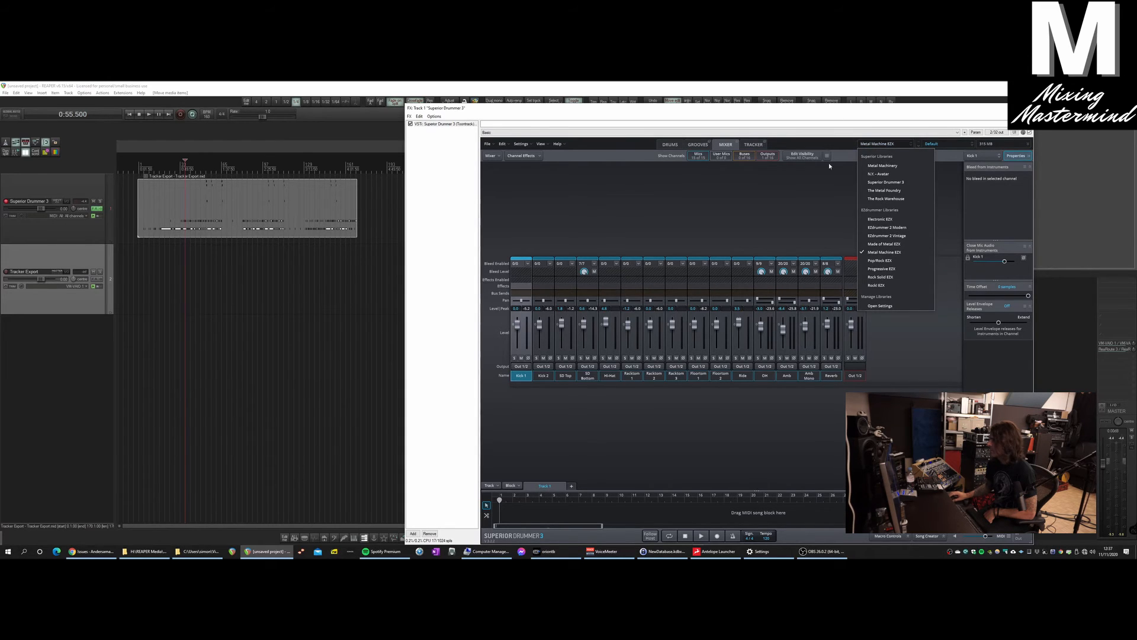
pyautogui.click(670, 145)
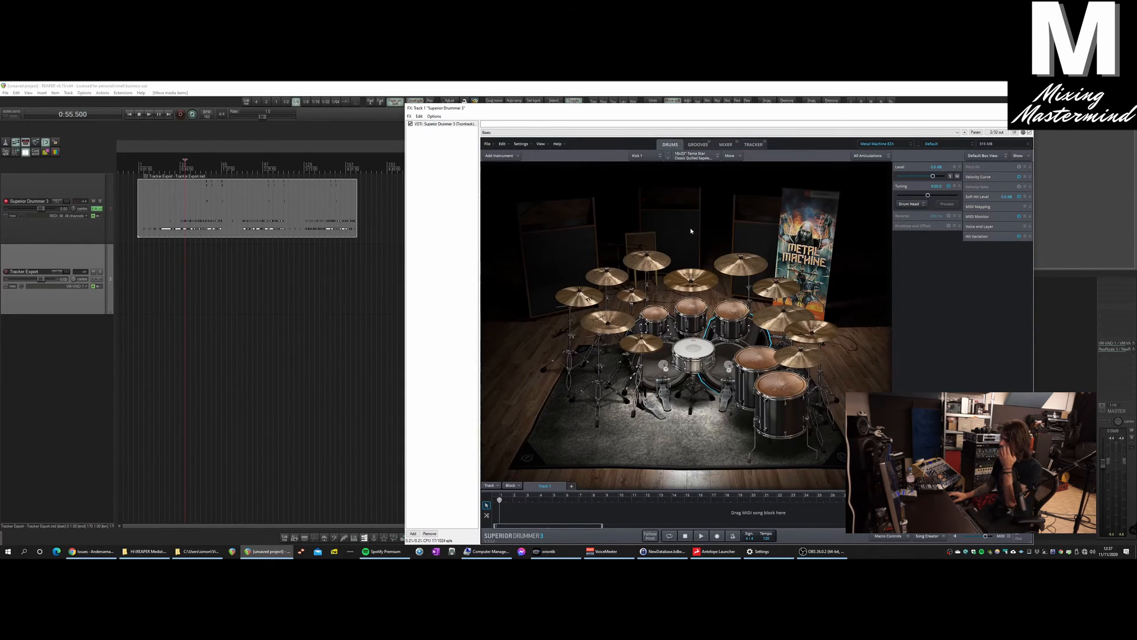
# Step: Open the Tracker Export item for MIDI editing, raise all kick notes to velocity 127 and audition them
pyautogui.doubleClick(235, 216)
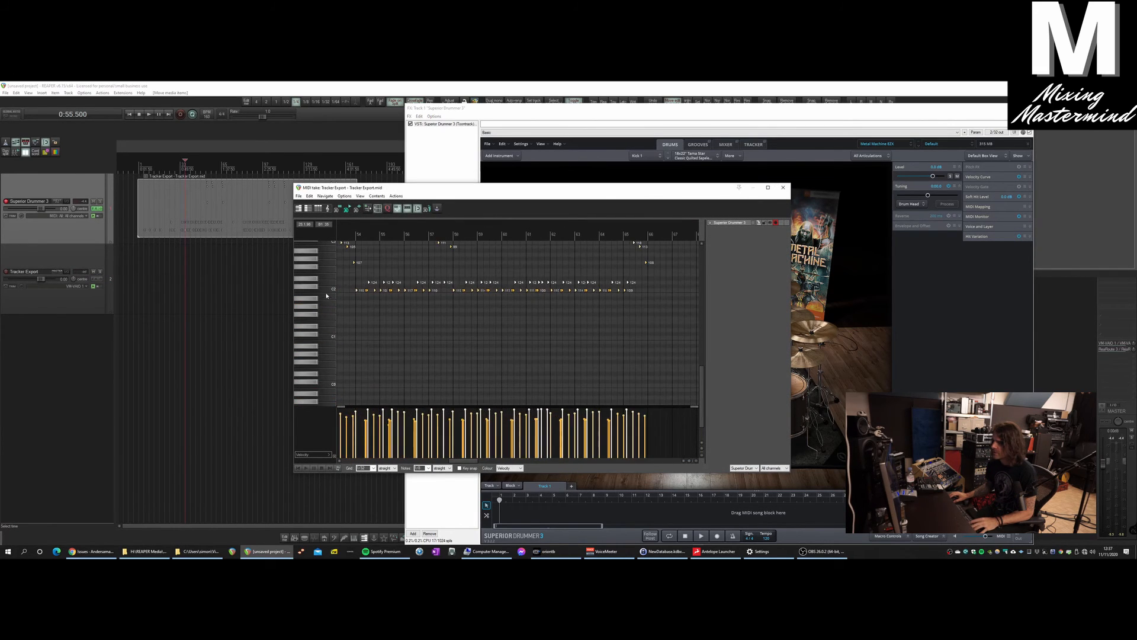
pyautogui.click(326, 290)
pyautogui.scroll(4, 432, 427)
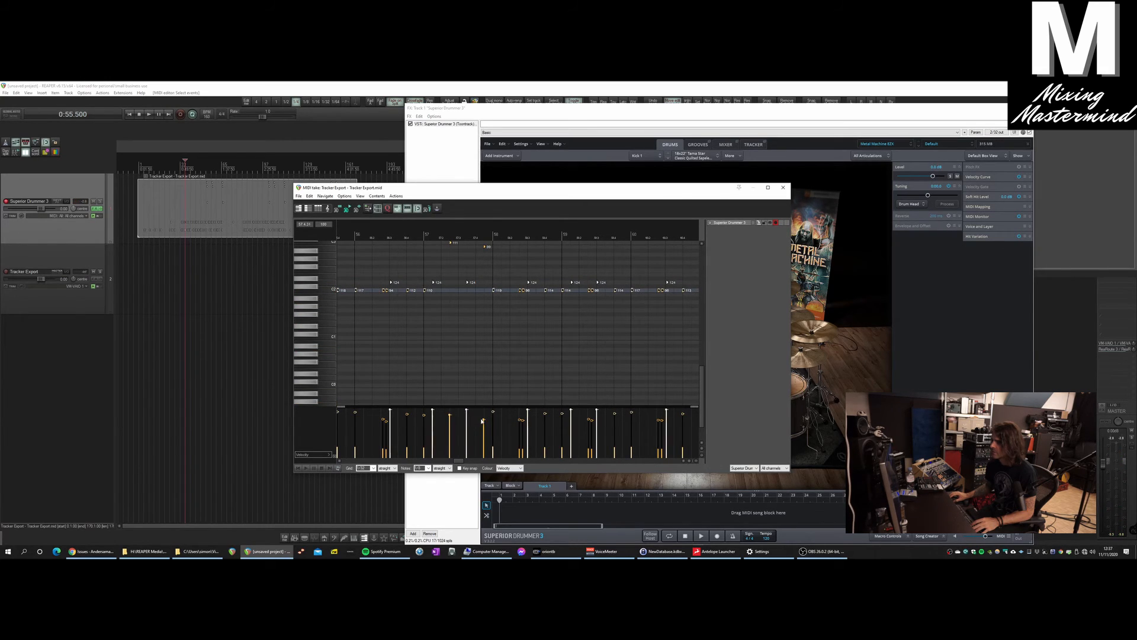
pyautogui.moveTo(484, 420); pyautogui.dragTo(485, 362)
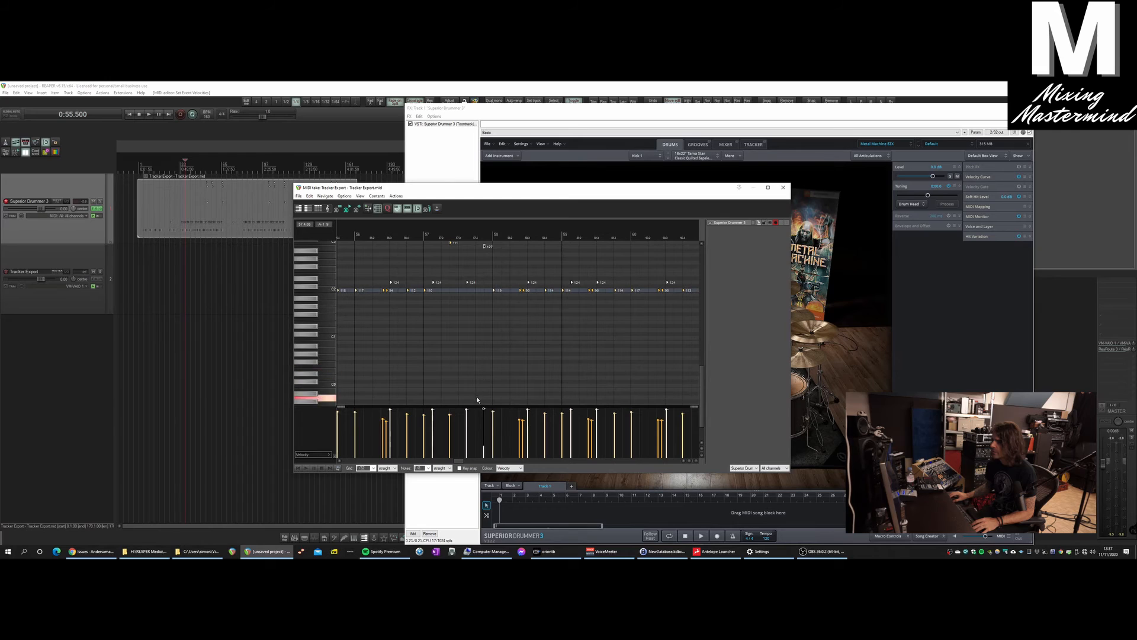
pyautogui.hotkey('ctrl', 'z')
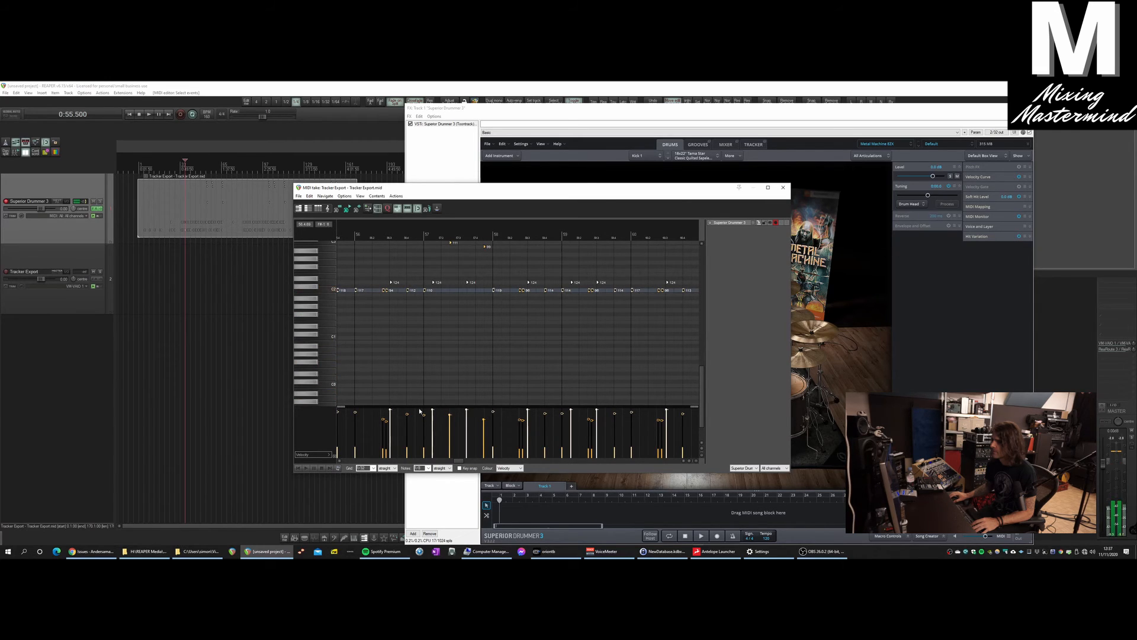
pyautogui.moveTo(407, 413); pyautogui.dragTo(407, 395)
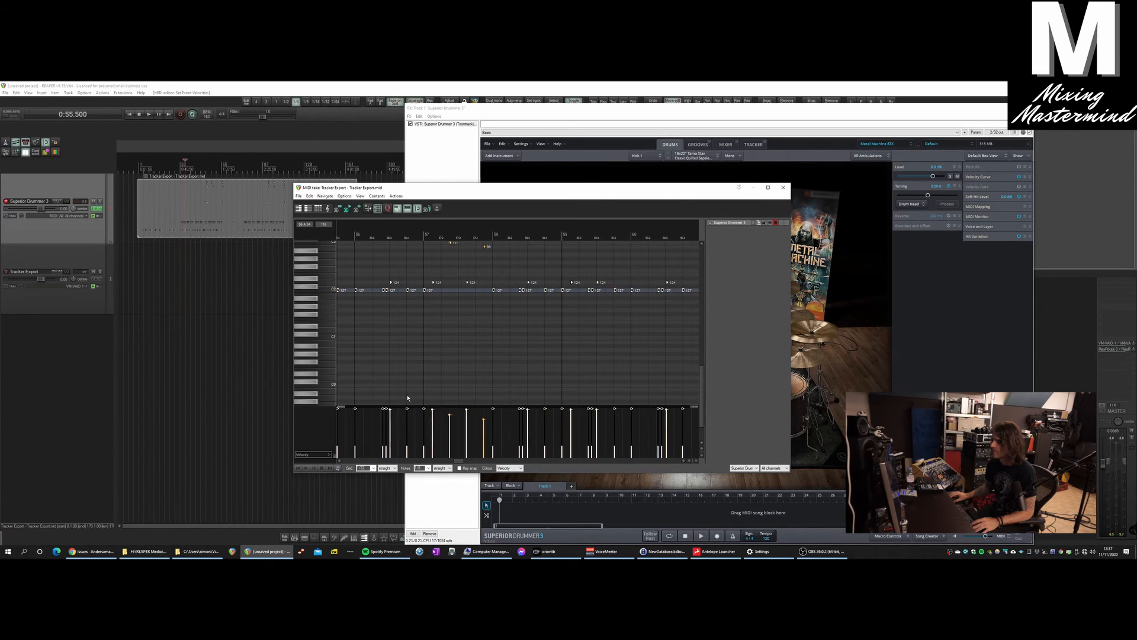
pyautogui.press('space')
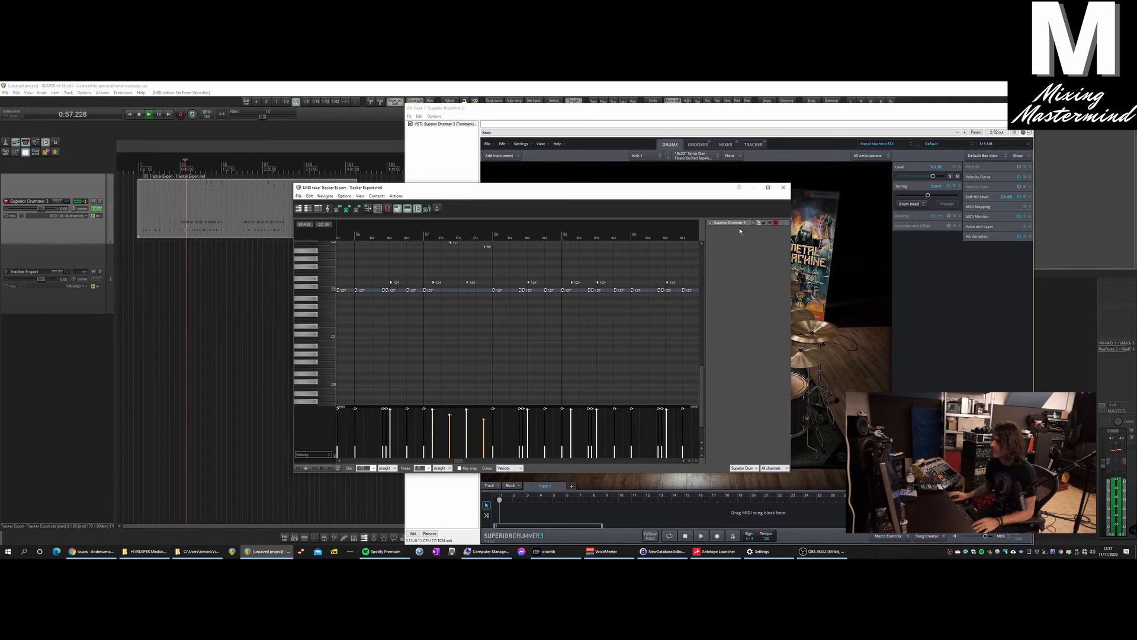
pyautogui.press('space')
# Step: Select all snare notes, lower their velocities slightly and close the MIDI editor
pyautogui.click(328, 283)
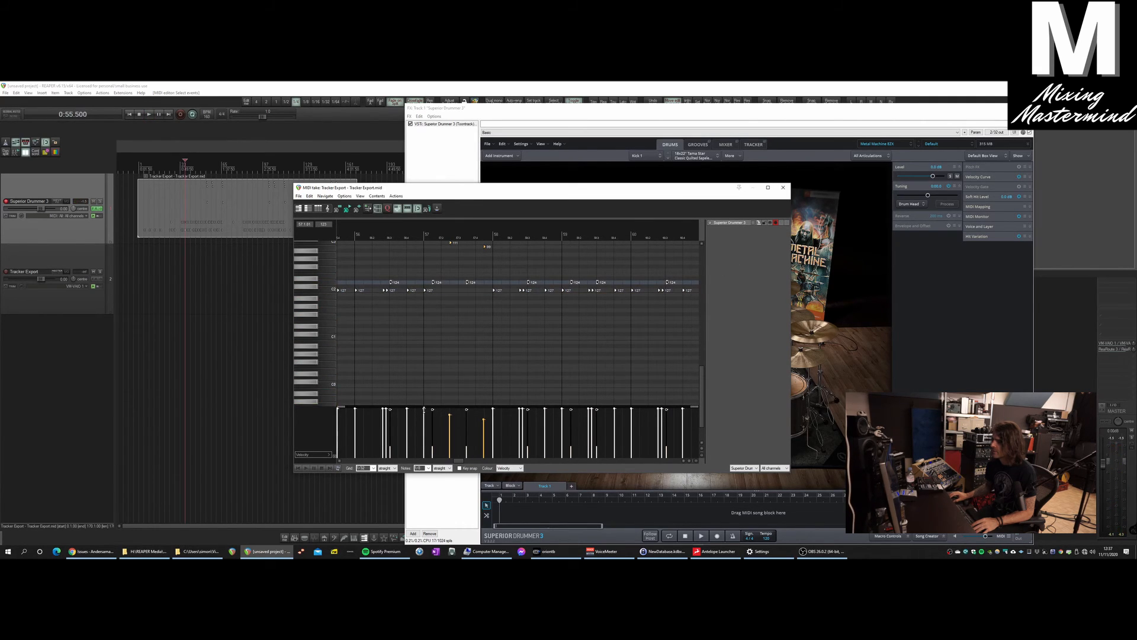
pyautogui.click(424, 411)
pyautogui.hotkey('ctrl', 'z')
pyautogui.scroll(3, 390, 417)
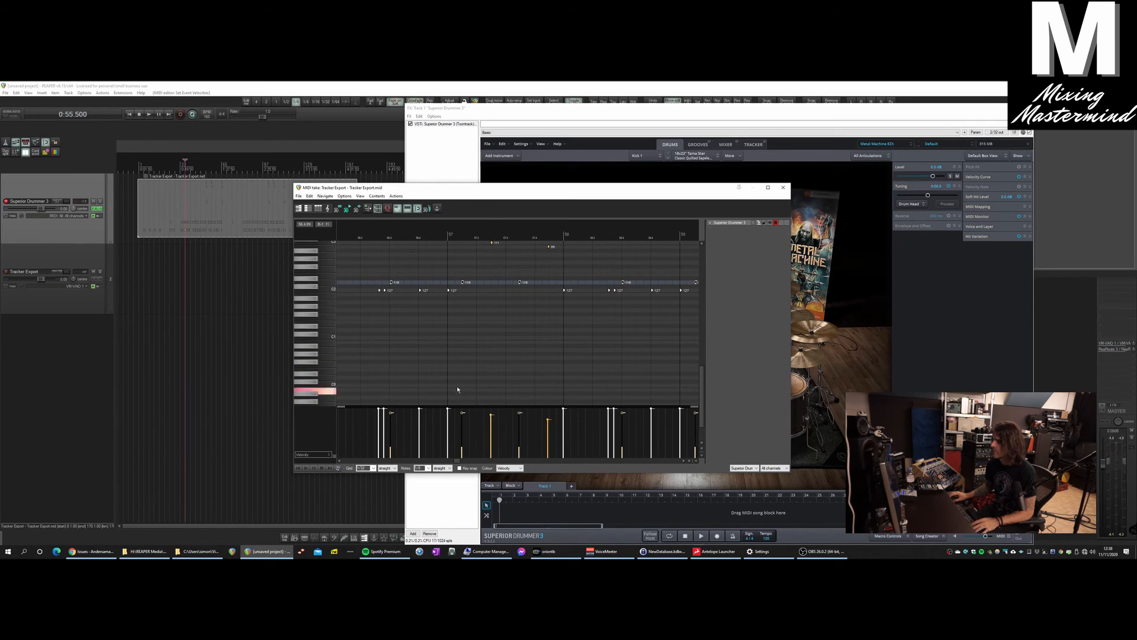
pyautogui.click(783, 187)
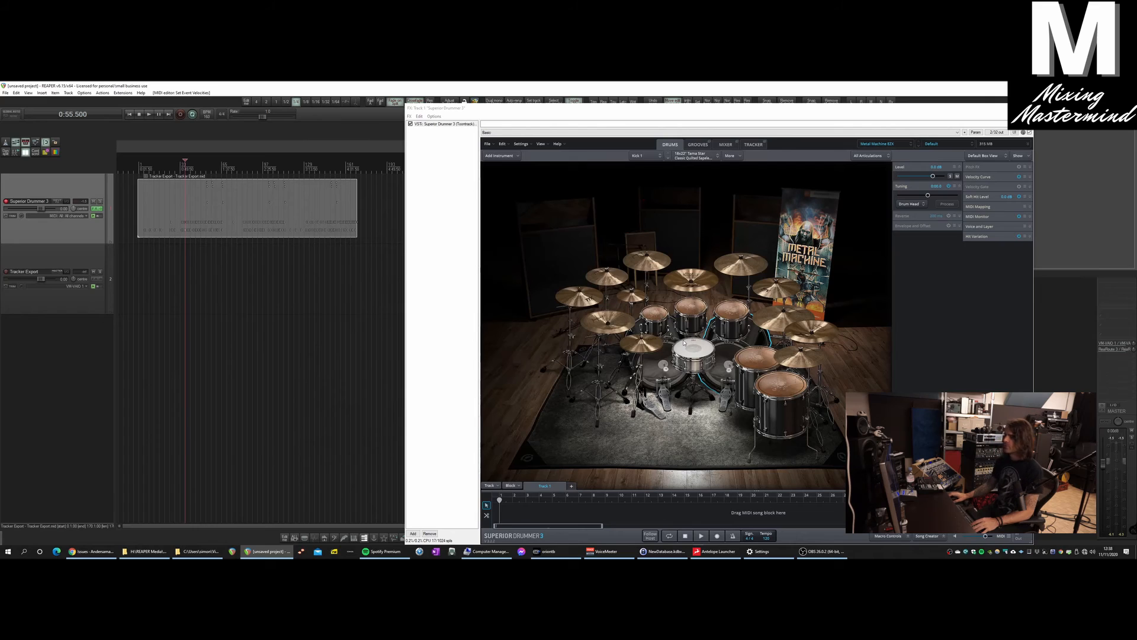
# Step: Try to save the MIDI of all individual drum tracks as files from the Tracker's MIDI export view
pyautogui.click(754, 144)
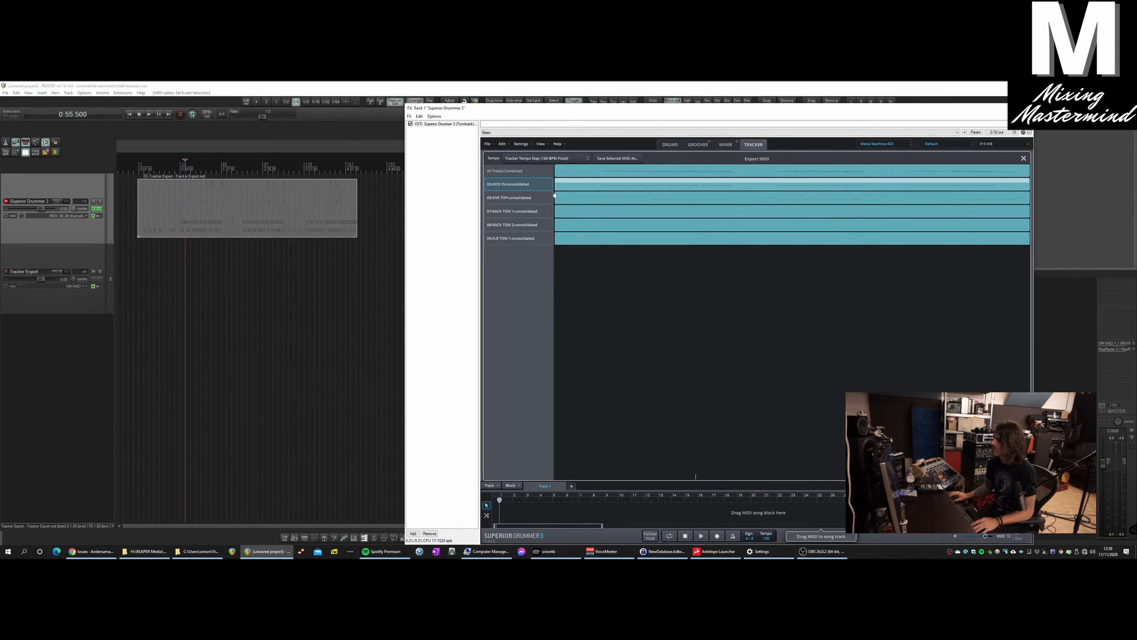
pyautogui.keyDown('shift'); pyautogui.click(535, 237); pyautogui.keyUp('shift')
pyautogui.click(619, 159)
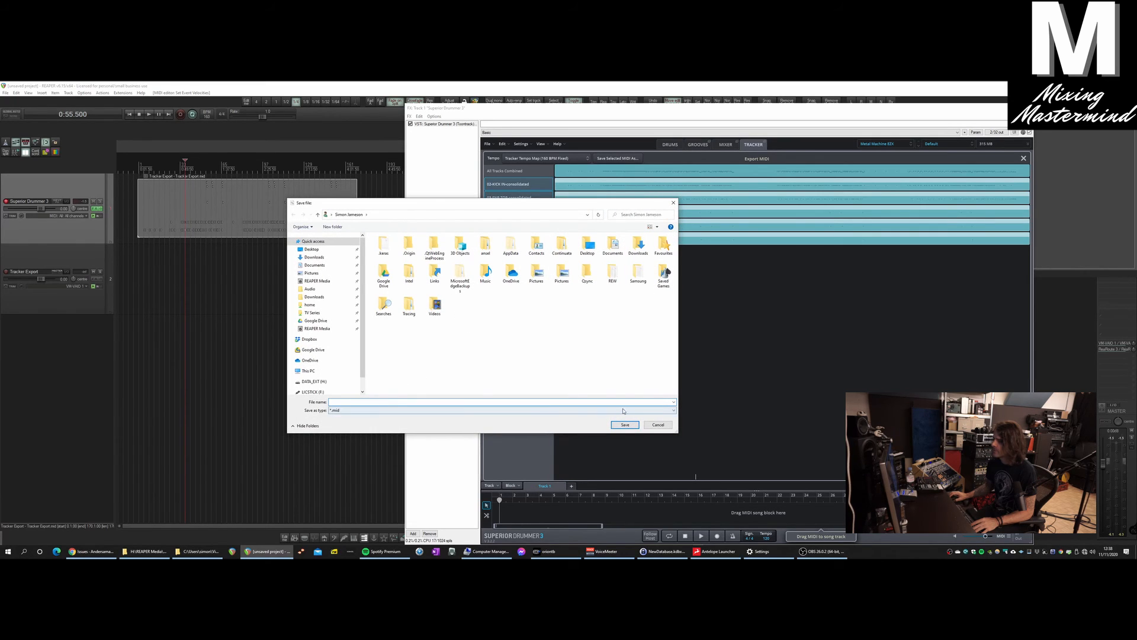
pyautogui.click(658, 424)
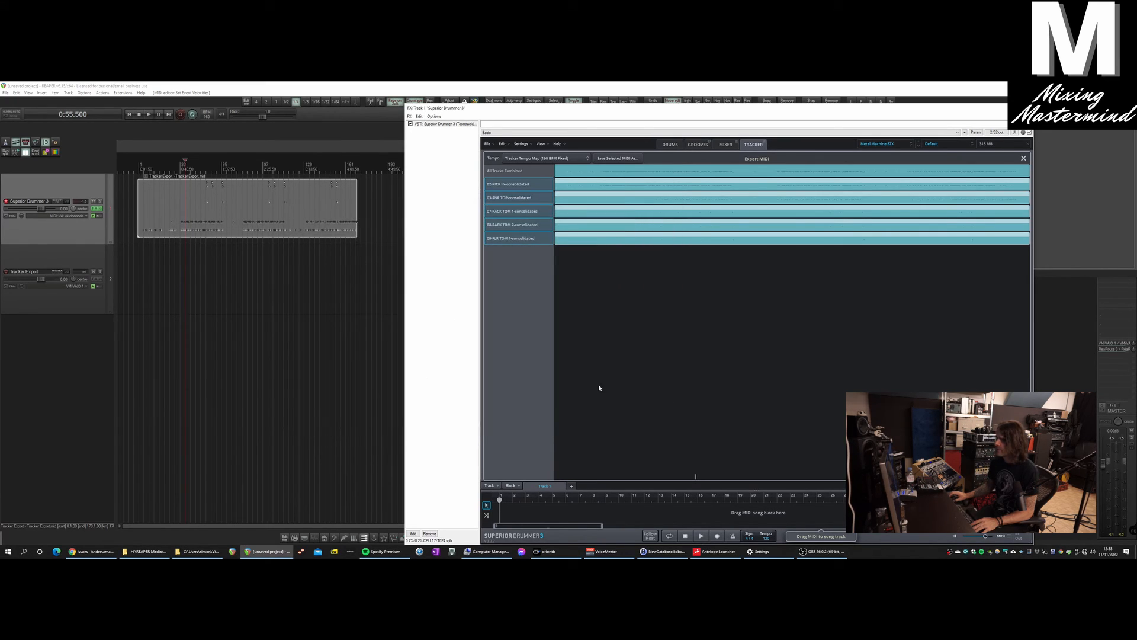
# Step: Export only the SNR TOP track's MIDI and place it on a new REAPER track near the project start
pyautogui.click(527, 183)
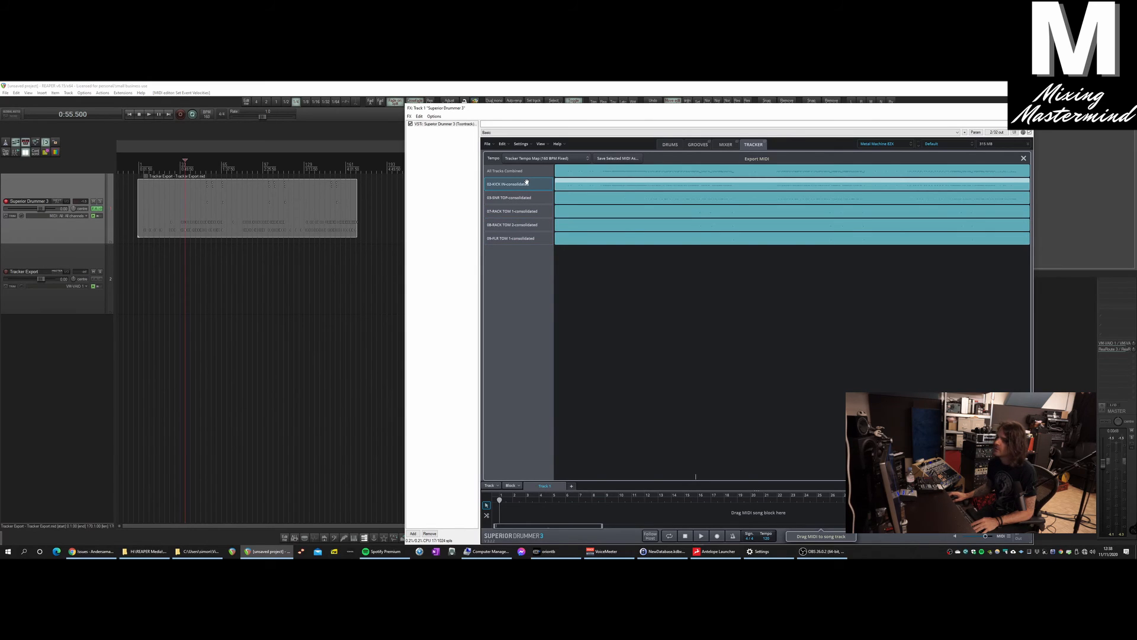
pyautogui.click(525, 199)
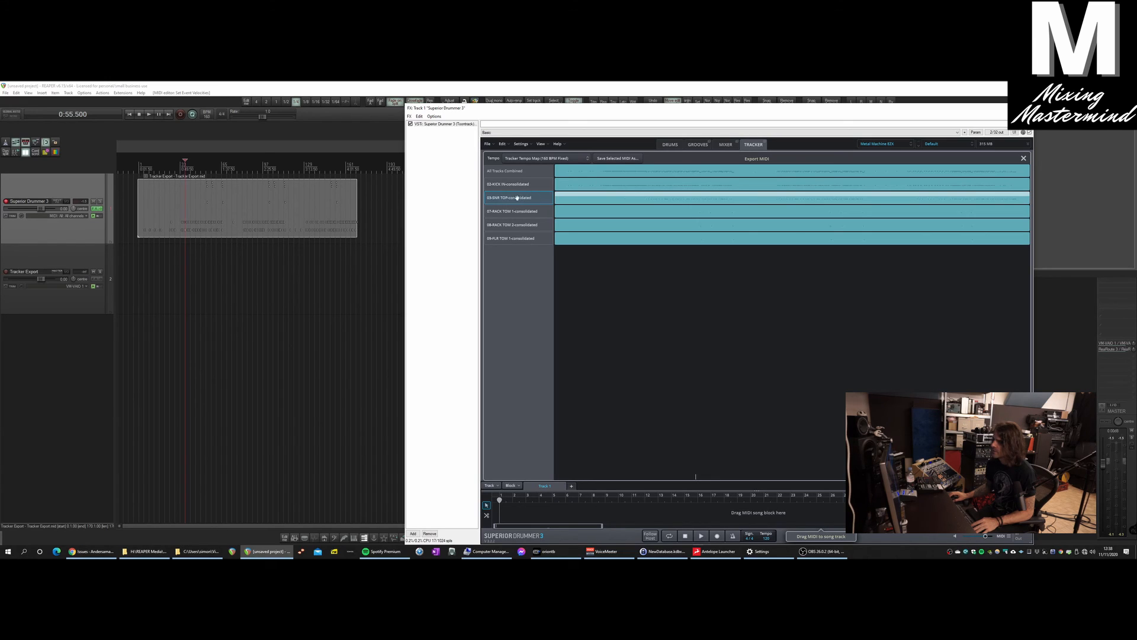
pyautogui.moveTo(503, 223); pyautogui.dragTo(140, 323)
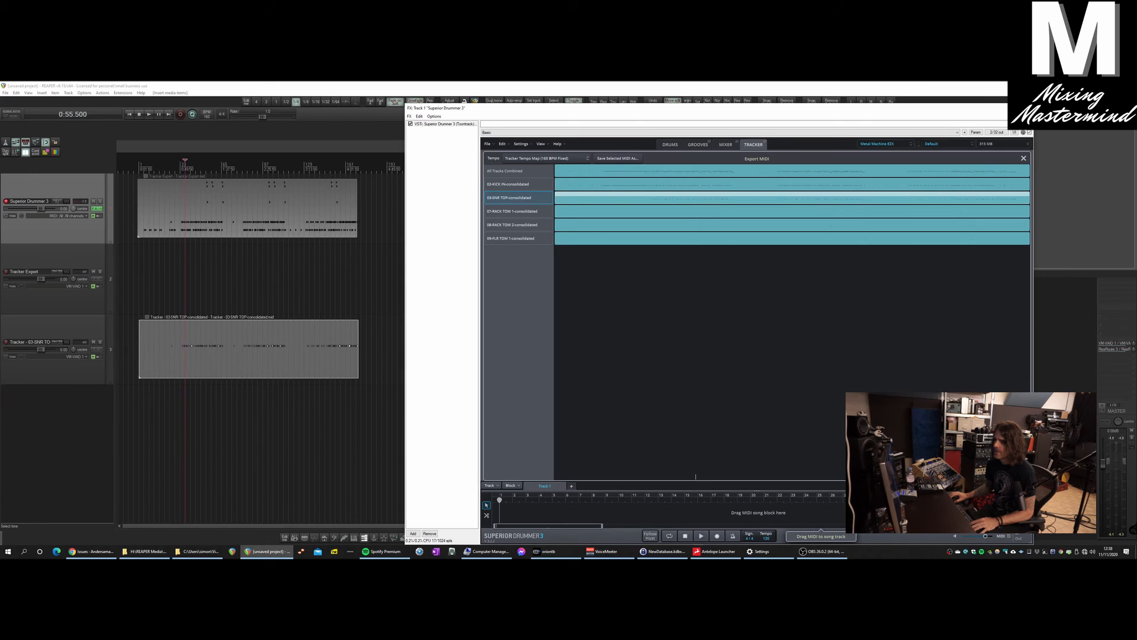
# Step: Place the edit cursor at the start of the SNR TOP MIDI item
pyautogui.click(174, 357)
pyautogui.scroll(6, 173, 358)
pyautogui.scroll(4, 216, 360)
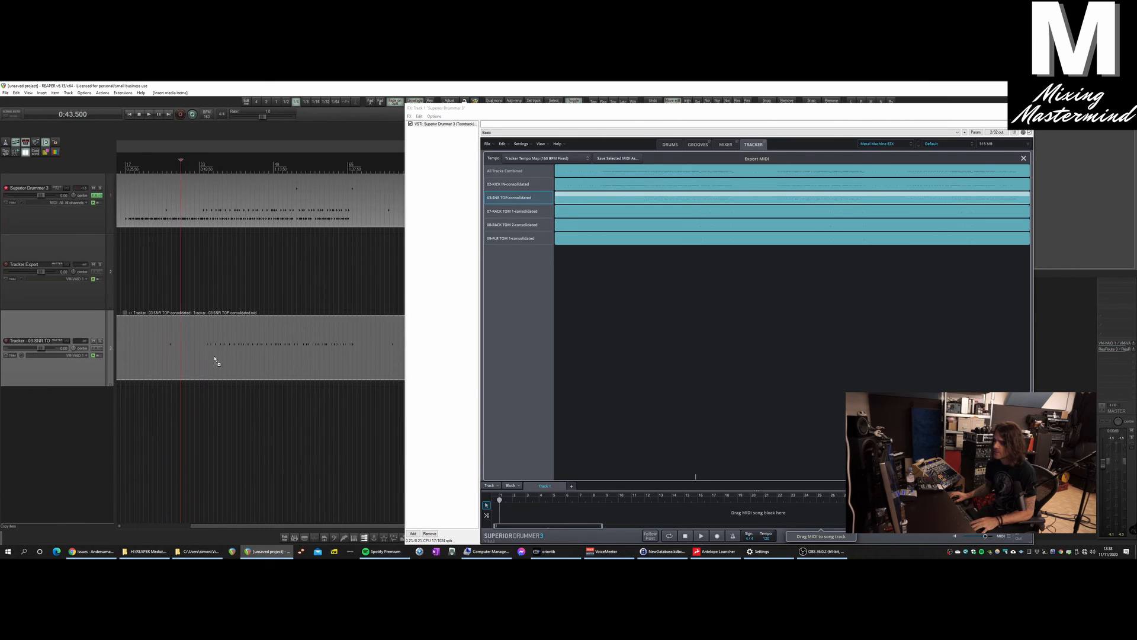
pyautogui.scroll(1, 220, 353)
pyautogui.hscroll(-4, 254, 363)
pyautogui.scroll(1, 211, 268)
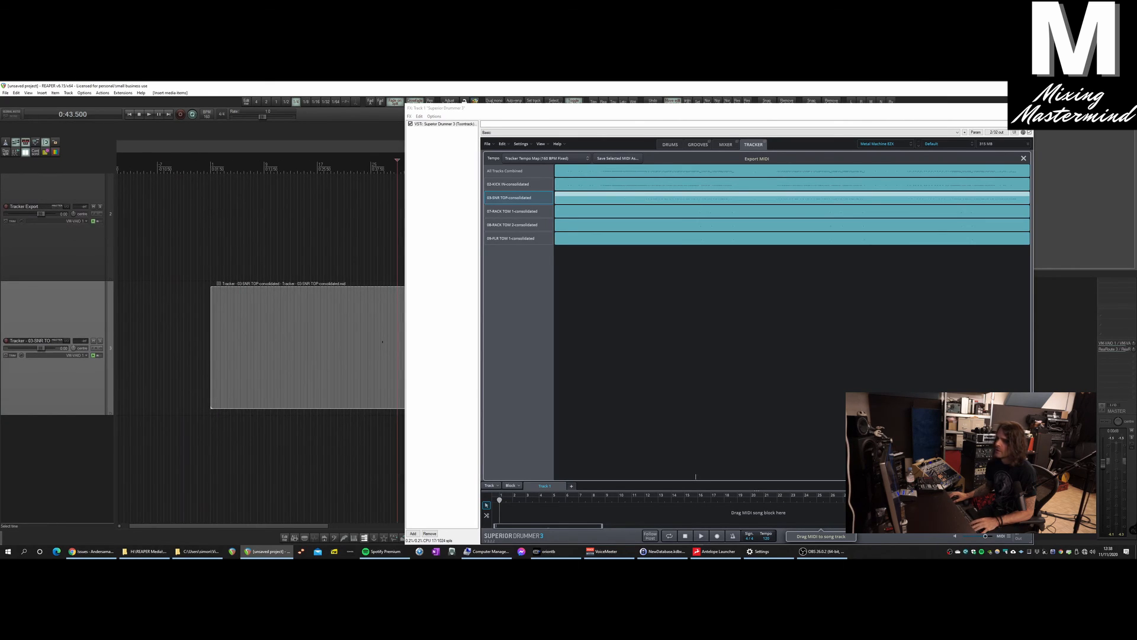
pyautogui.click(211, 267)
pyautogui.scroll(-6, 211, 352)
pyautogui.scroll(-1, 178, 344)
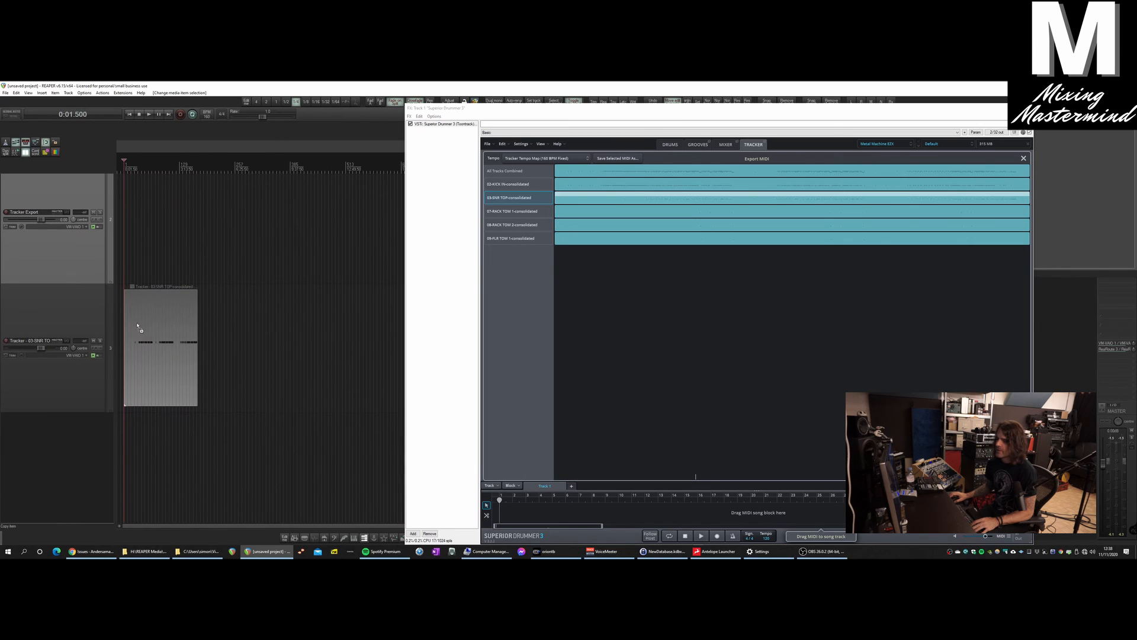
# Step: Move the Tracker Export item on the Superior Drummer 3 track so its start lines up with the SNR TOP item
pyautogui.scroll(-3, 137, 325)
pyautogui.scroll(7, 73, 322)
pyautogui.scroll(-1, 156, 331)
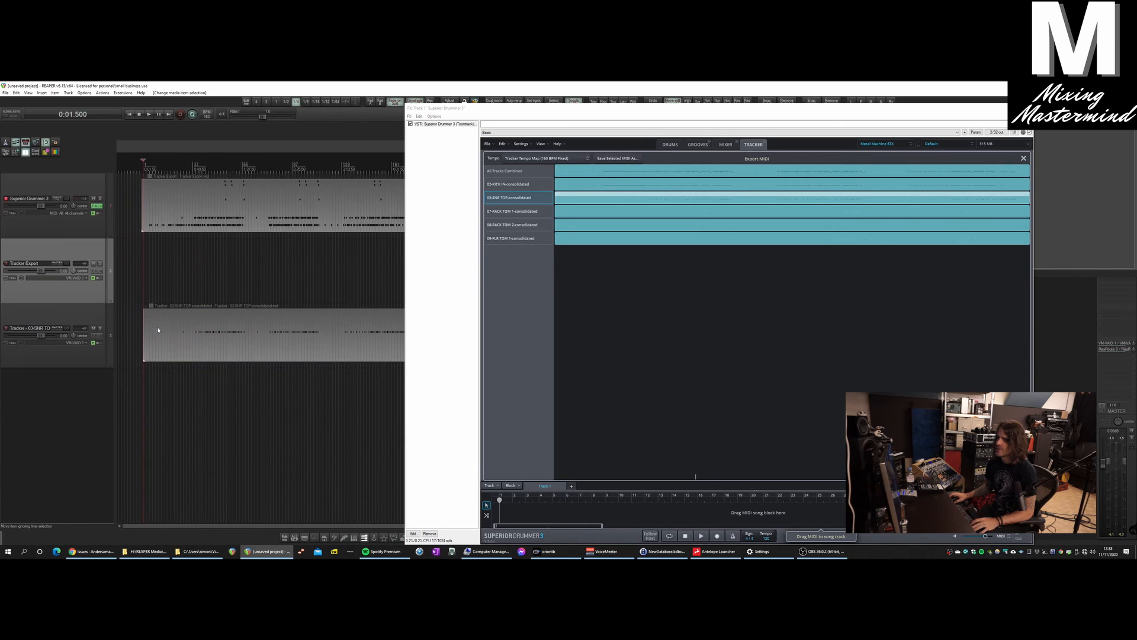
pyautogui.scroll(8, 126, 237)
pyautogui.moveTo(292, 216)
pyautogui.mouseDown()
pyautogui.moveTo(305, 216)
pyautogui.moveTo(291, 217)
pyautogui.mouseUp()
pyautogui.scroll(-8, 271, 273)
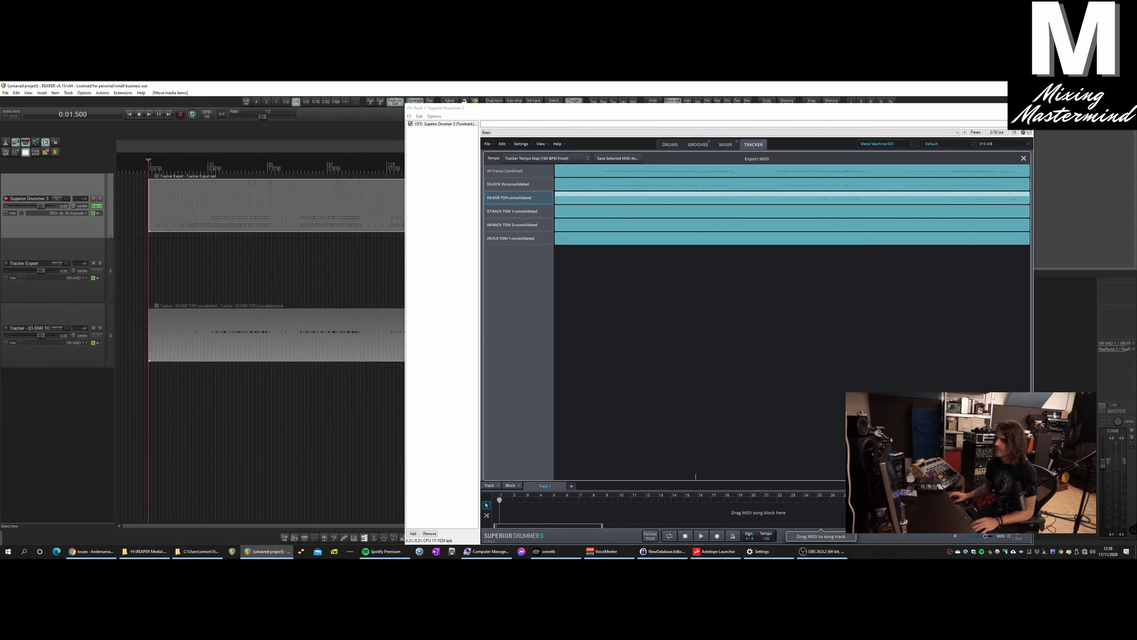
pyautogui.scroll(-3, 271, 273)
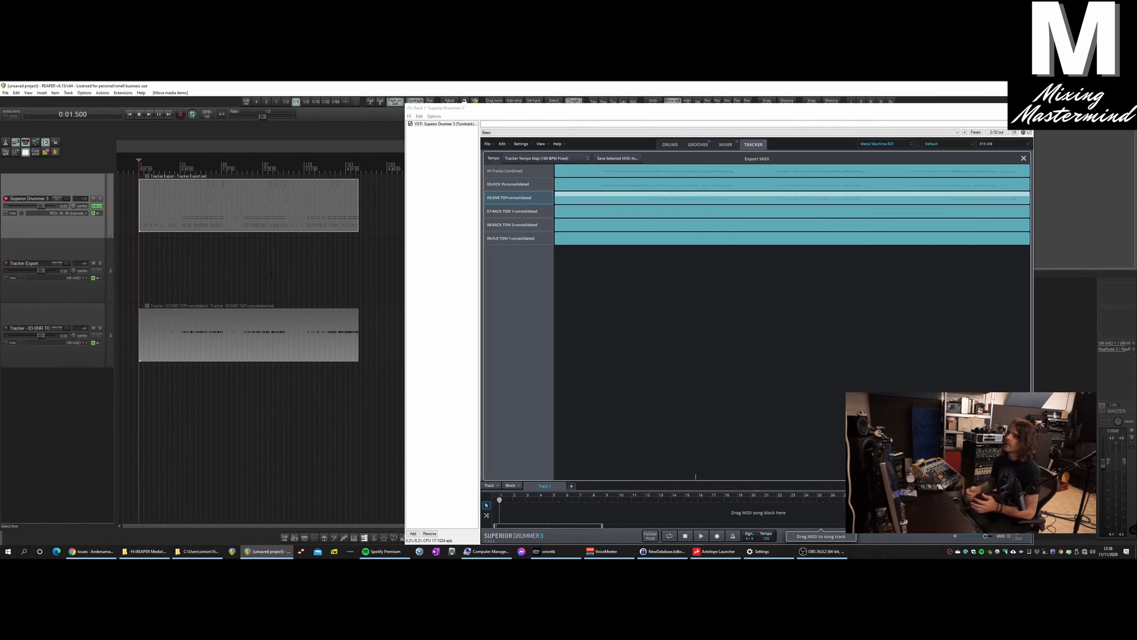